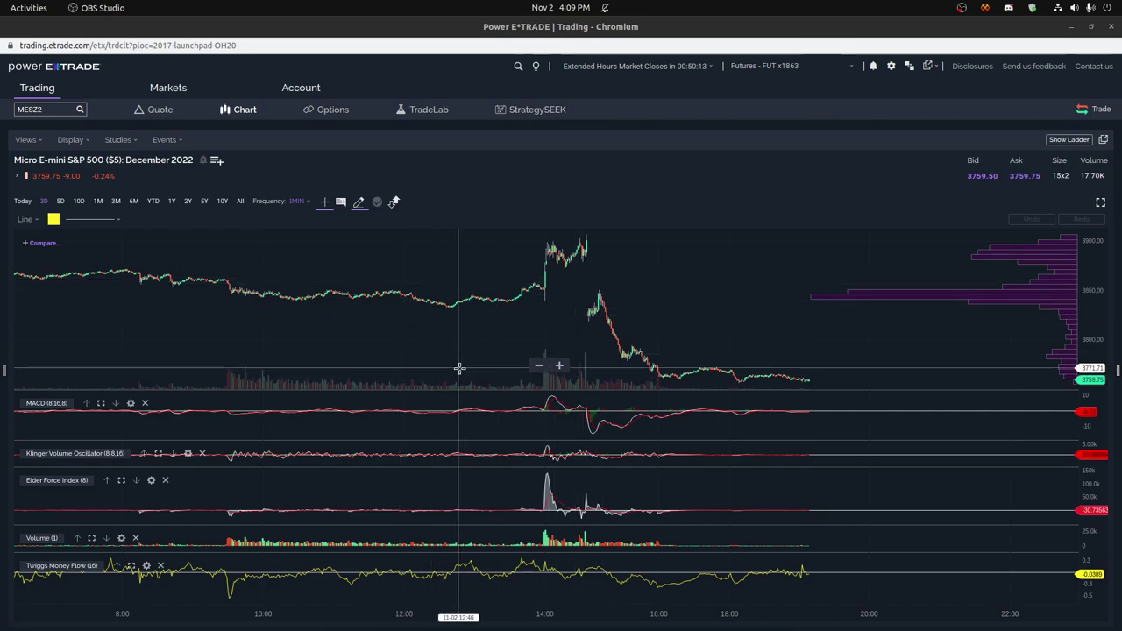
Step: Maximize the MACD (8,16,8) study under the MESZ2 price chart and bring the November 1 session into view
scroll(458, 378, up, 3)
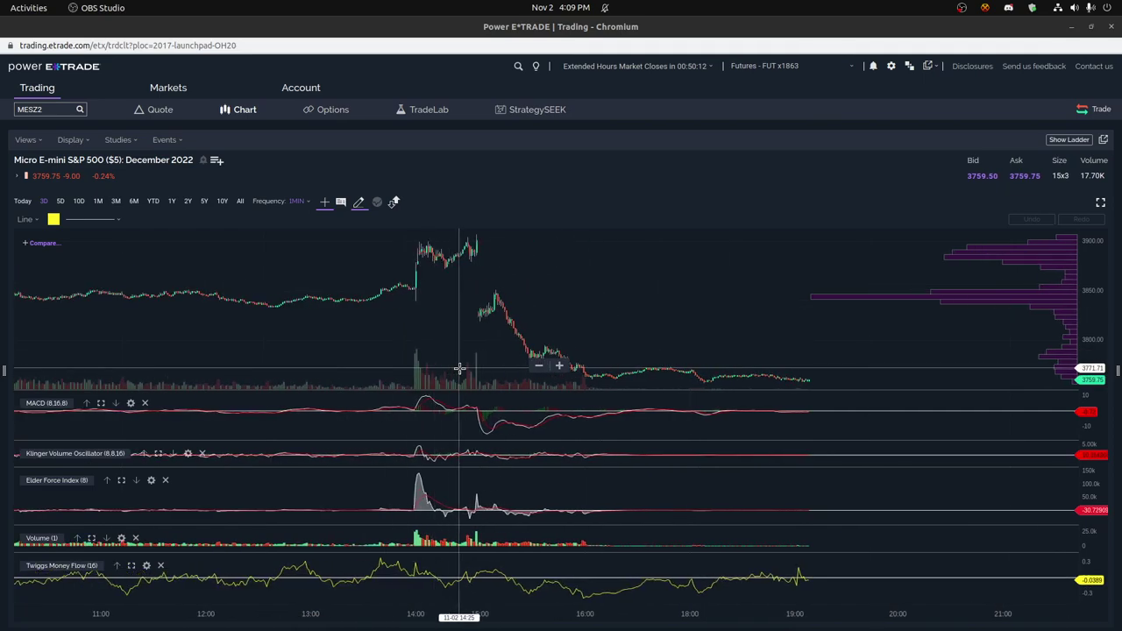
click(101, 404)
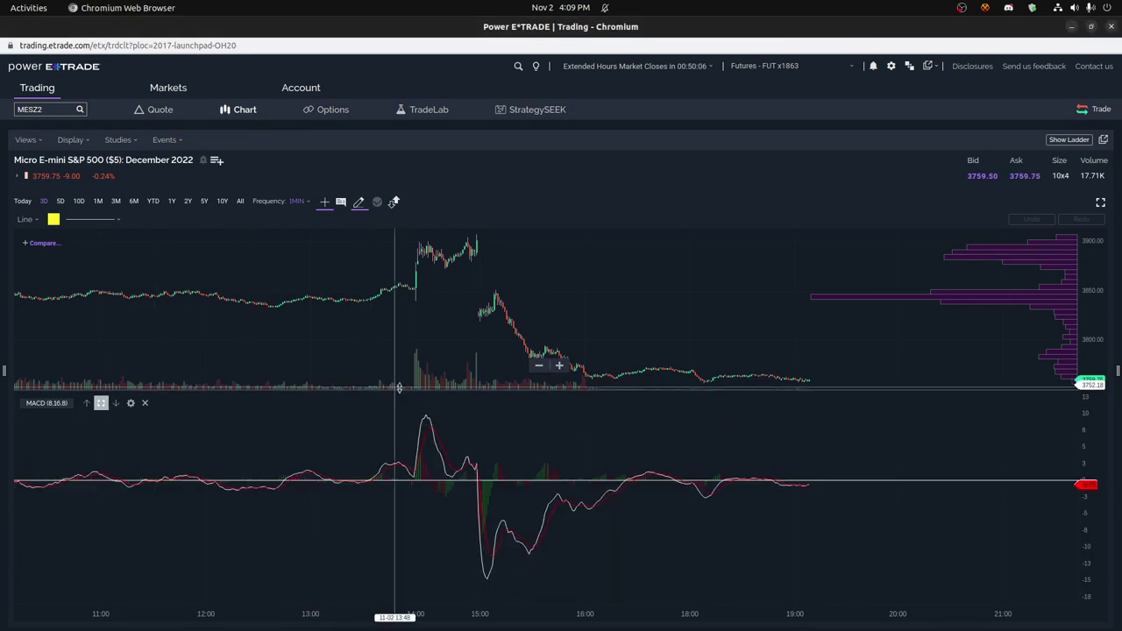
drag(401, 354, 676, 354)
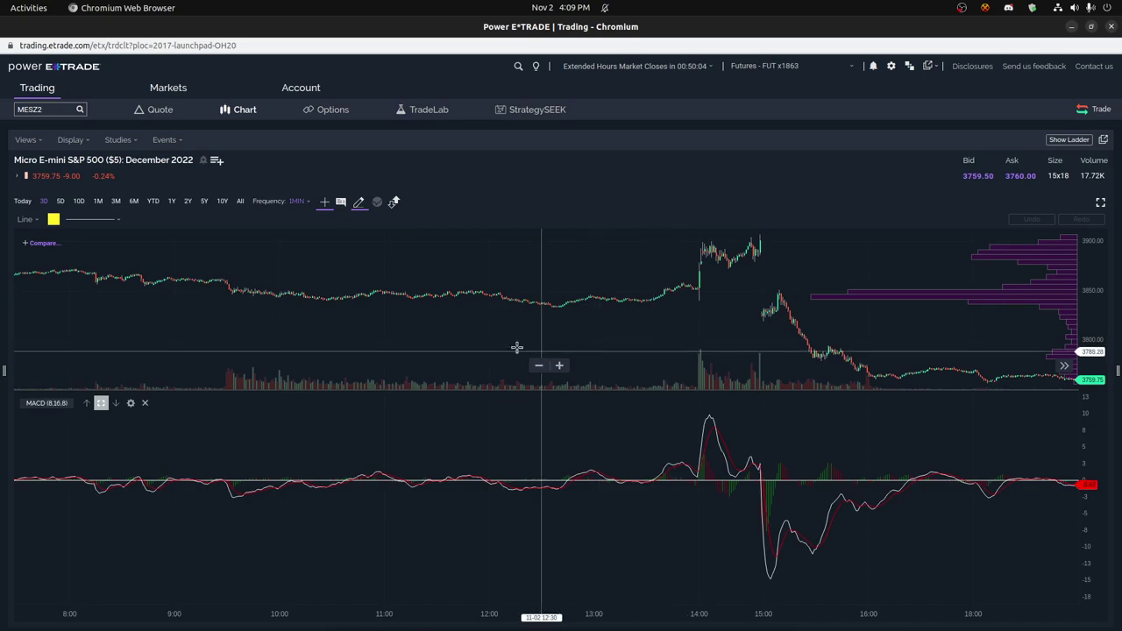
scroll(506, 340, down, 5)
drag(649, 333, 366, 338)
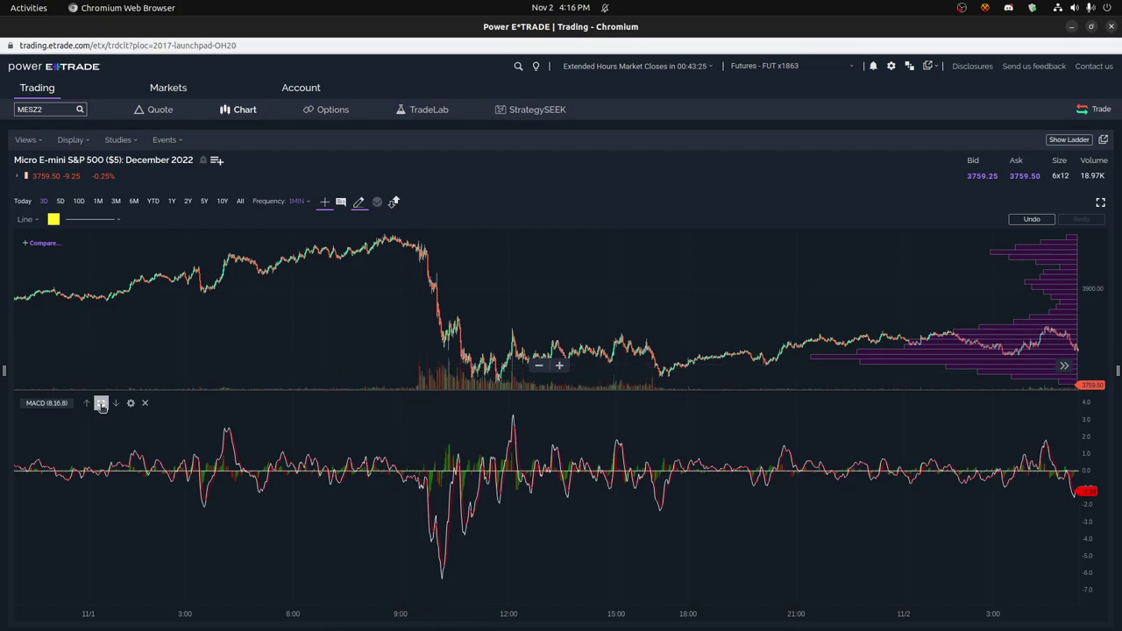
Step: Check the MACD study's period and color settings, close them unchanged, and look closer at the November 1 morning sell-off
click(131, 405)
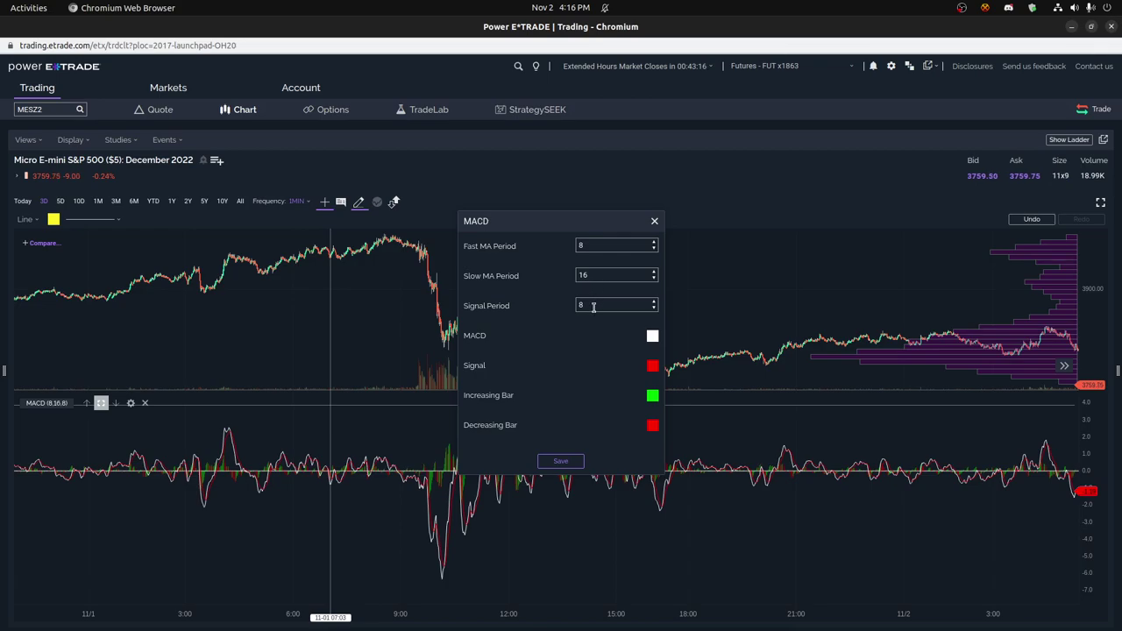
click(654, 222)
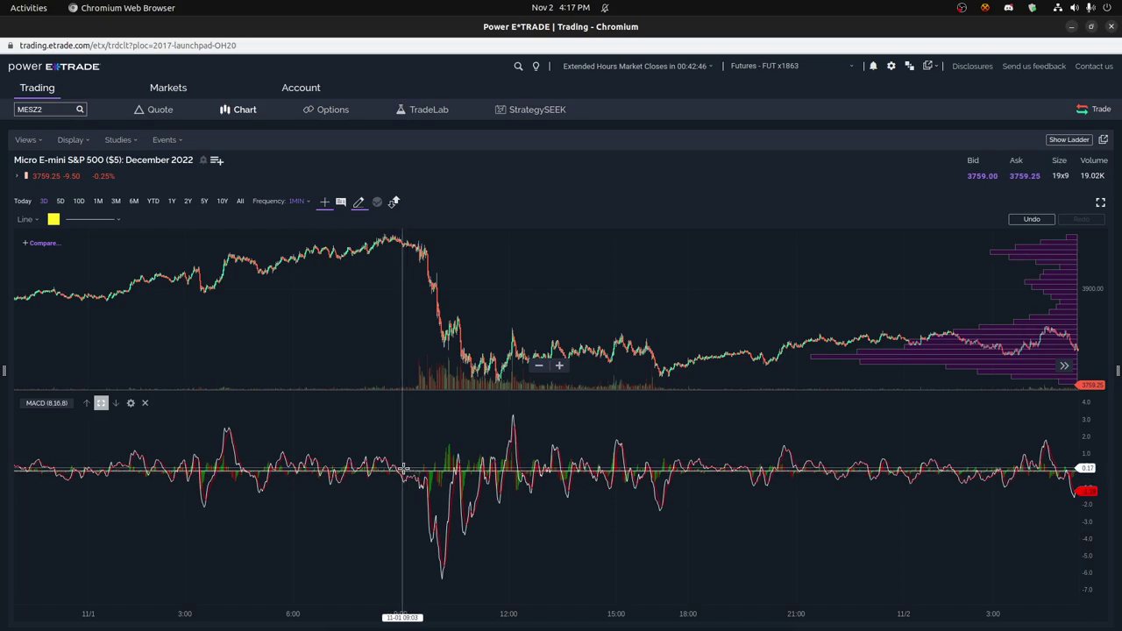
scroll(264, 275, up, 3)
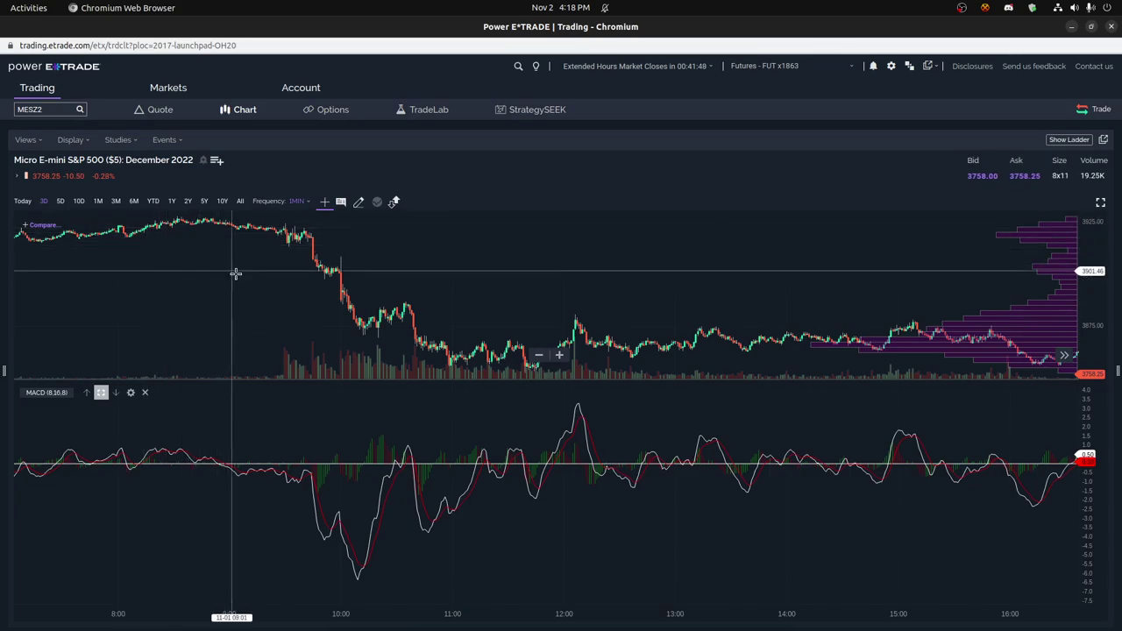
Step: Change the price chart type to Heikin-Ashi, switching once to Candle and back to compare the two
click(87, 142)
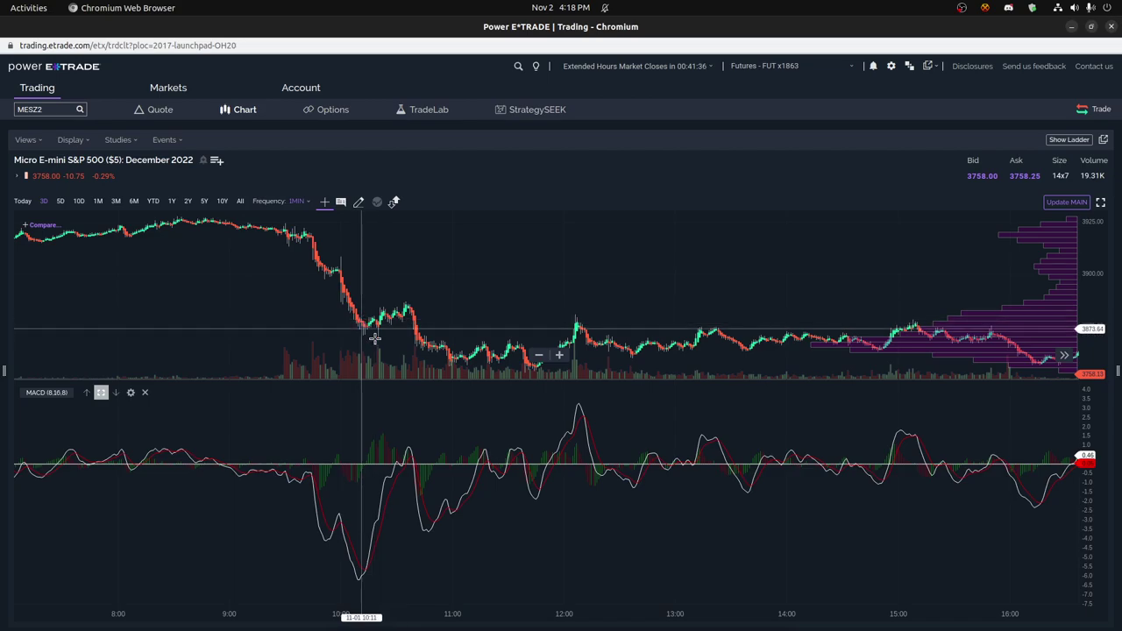
click(71, 140)
click(75, 166)
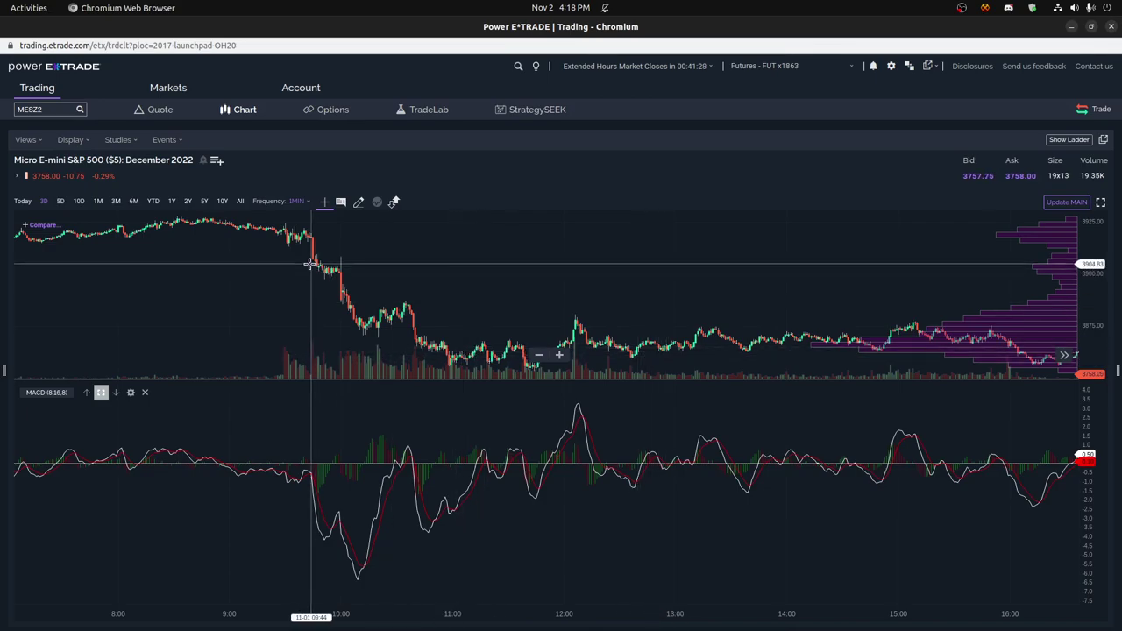
click(77, 141)
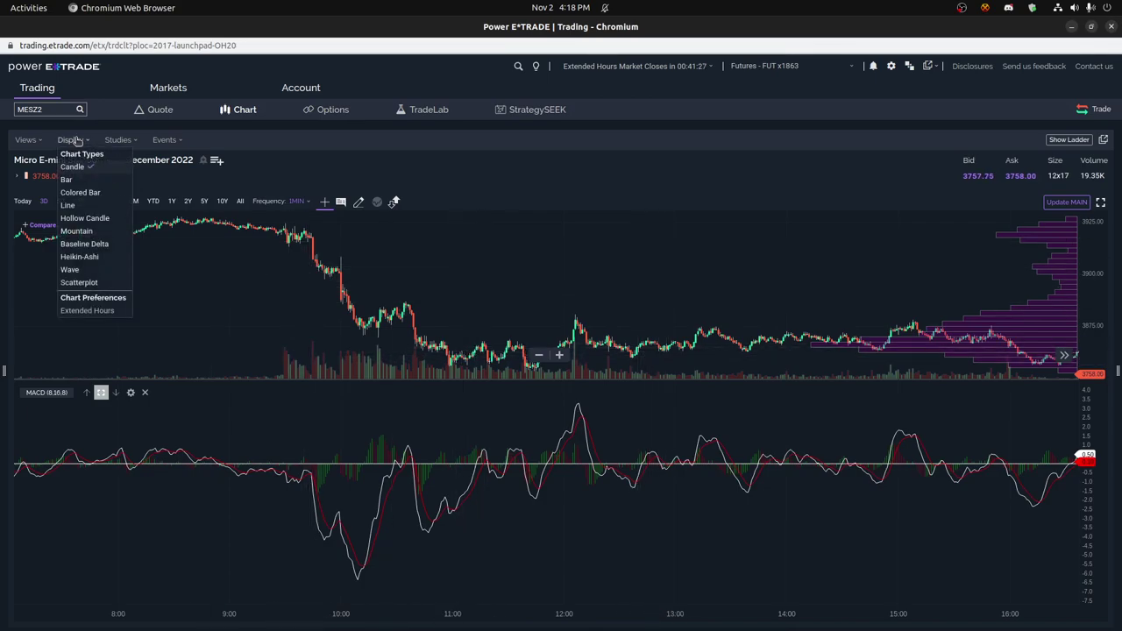
click(80, 257)
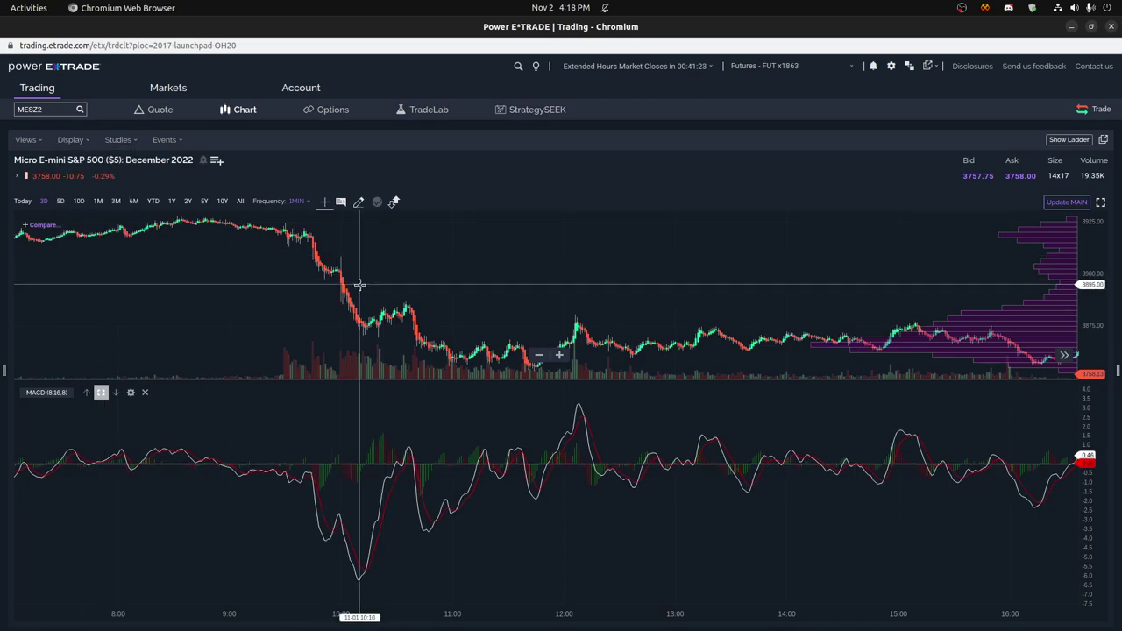
Step: Examine the MACD crossovers and histogram against the price bars around 10:00 on November 1
scroll(358, 283, up, 3)
scroll(358, 282, left, 5)
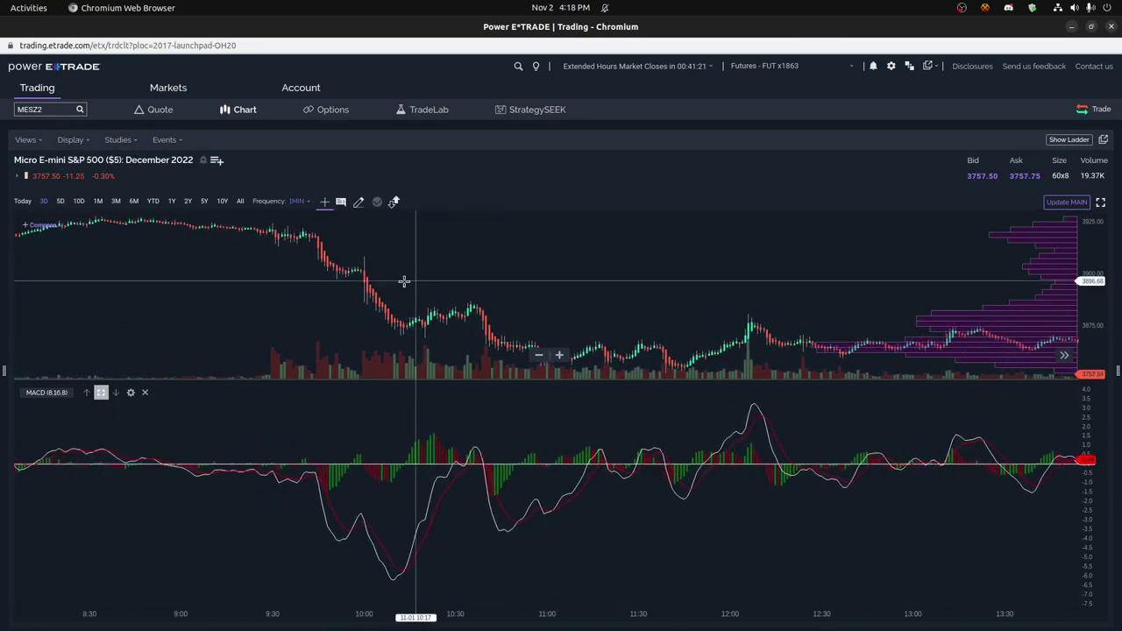
scroll(351, 280, up, 2)
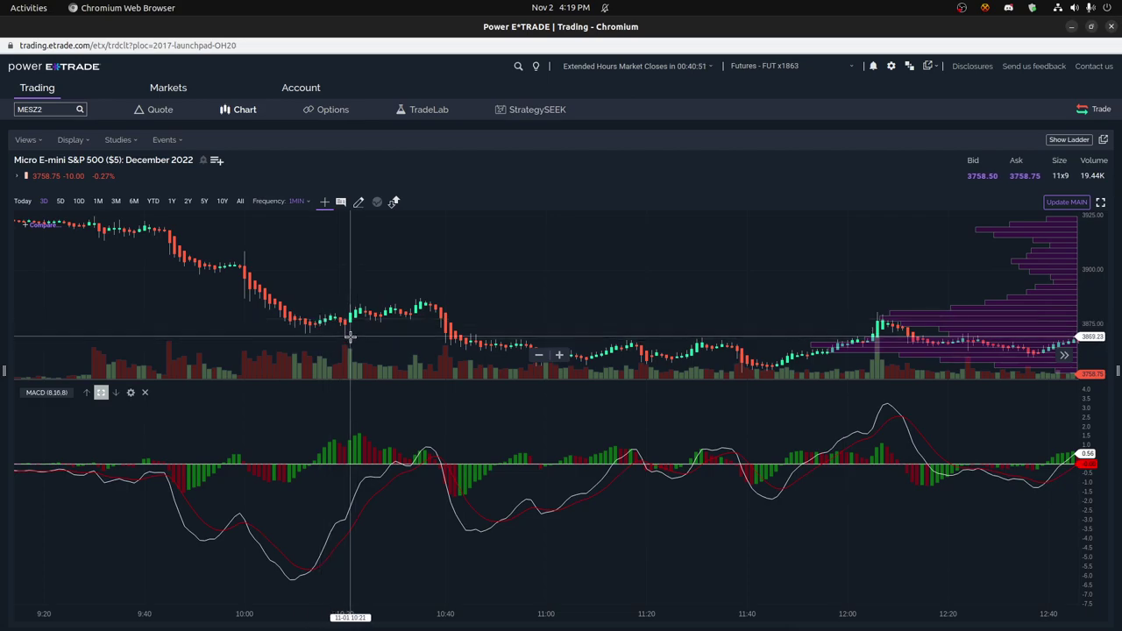
scroll(350, 337, down, 2)
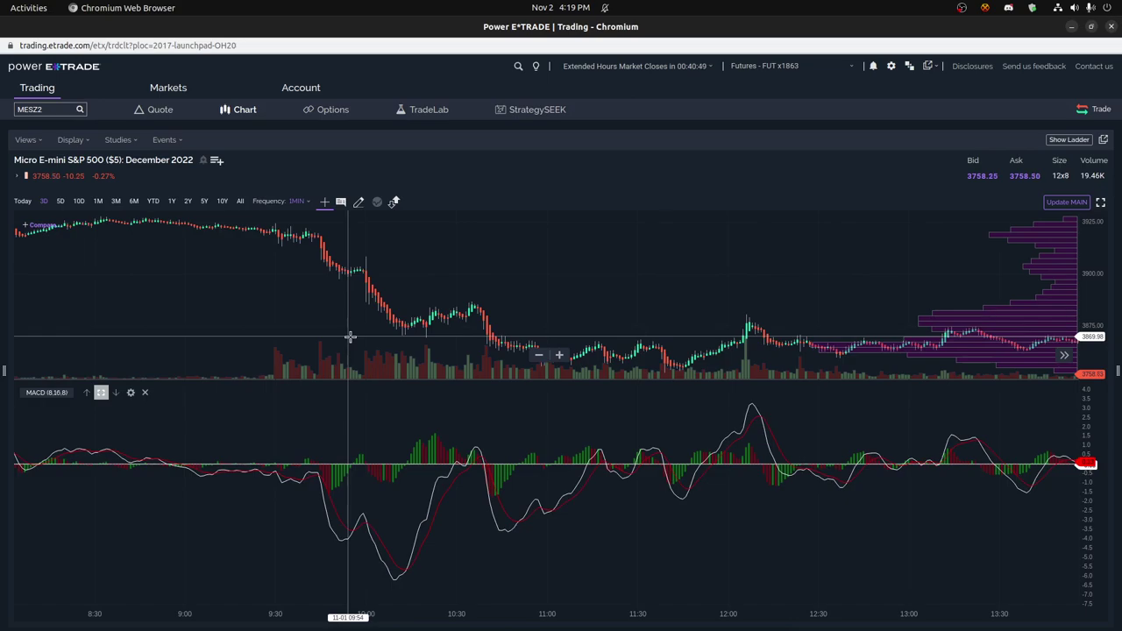
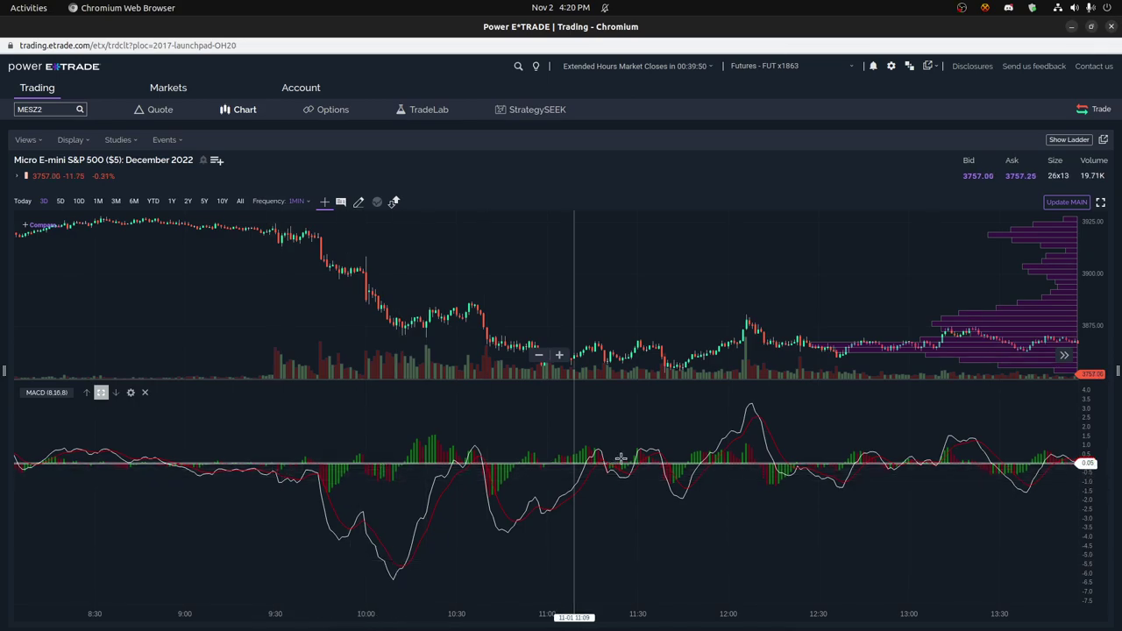
Step: Return to the most recent bars and examine the MACD lines through the November 2 afternoon session
click(1064, 357)
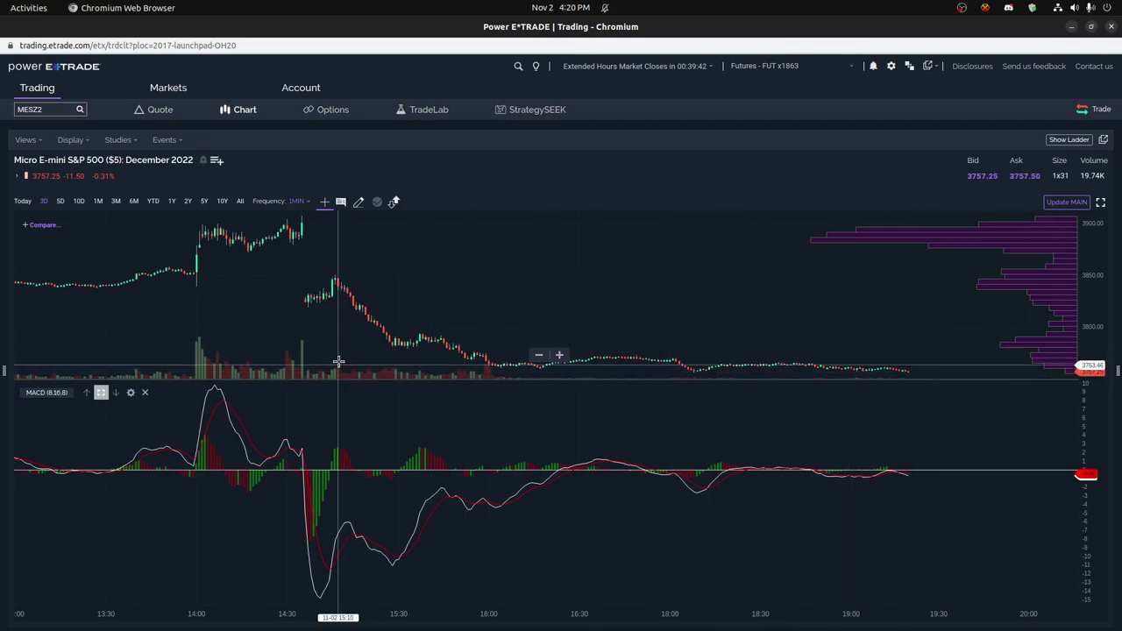
scroll(325, 343, down, 3)
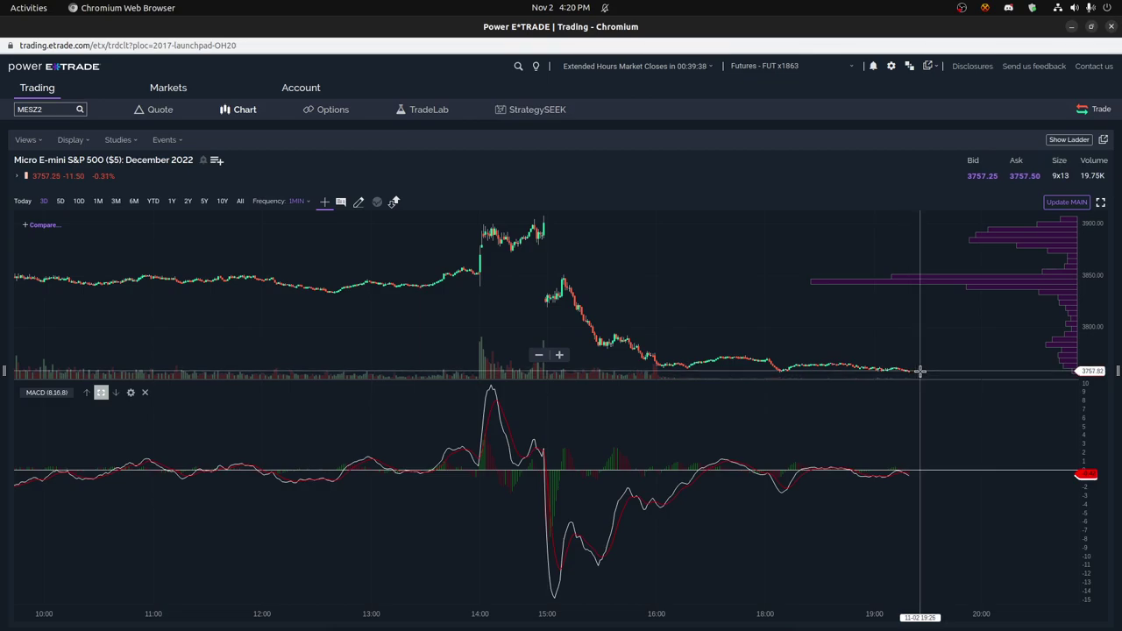
scroll(894, 483, up, 5)
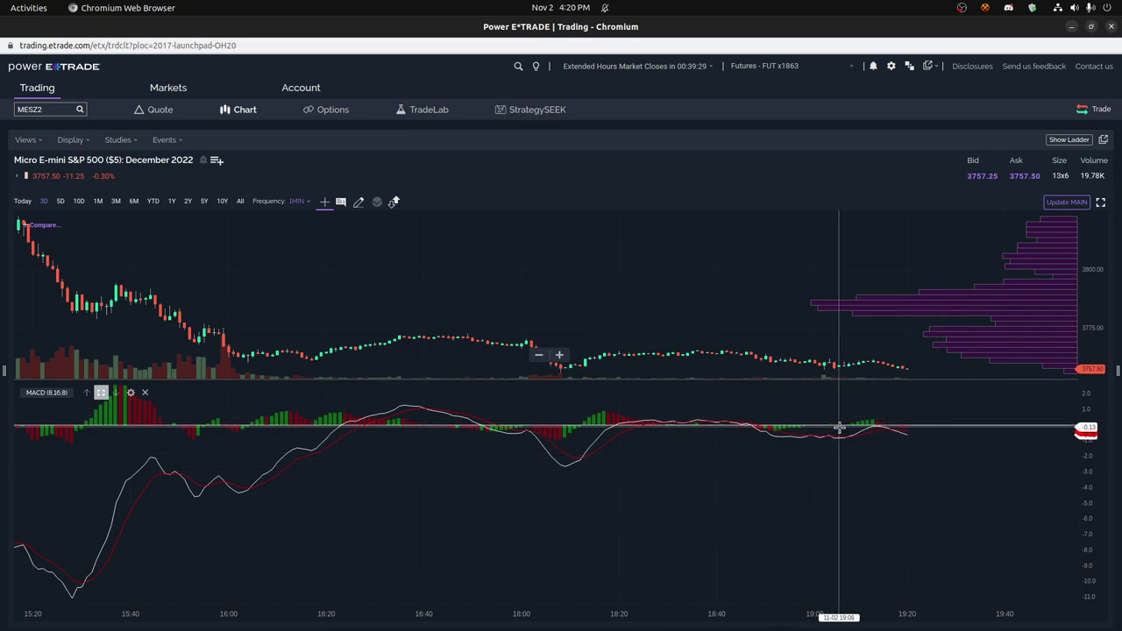
scroll(839, 427, down, 2)
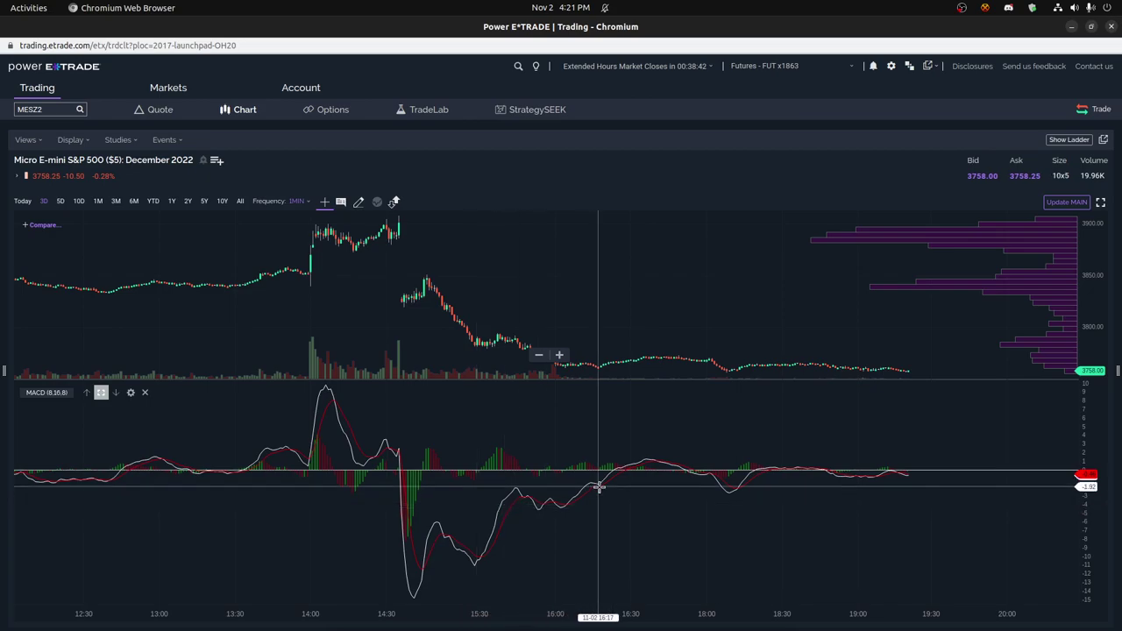
Step: Restore the MACD to normal size, view the Klinger Volume Oscillator maximized, and restore all study panels
click(101, 393)
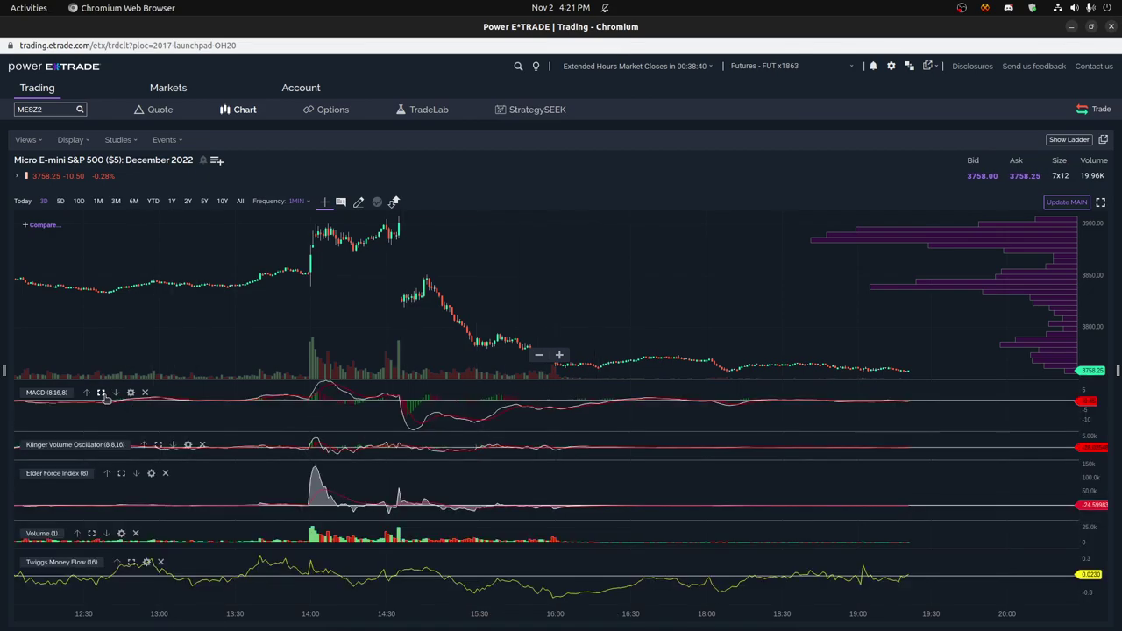
click(159, 445)
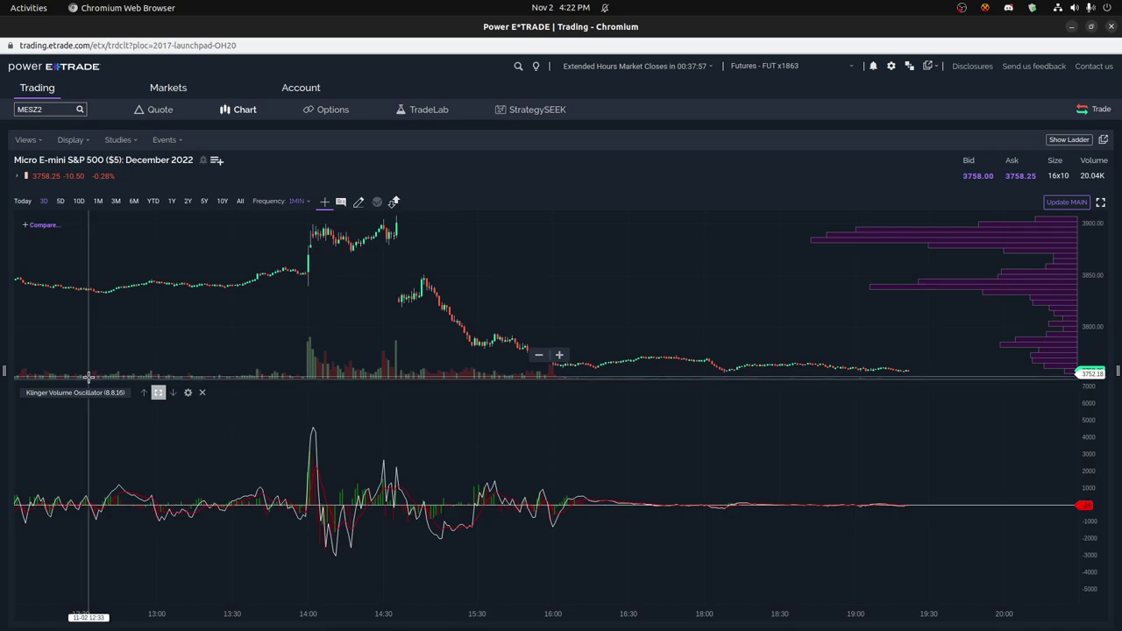
click(157, 393)
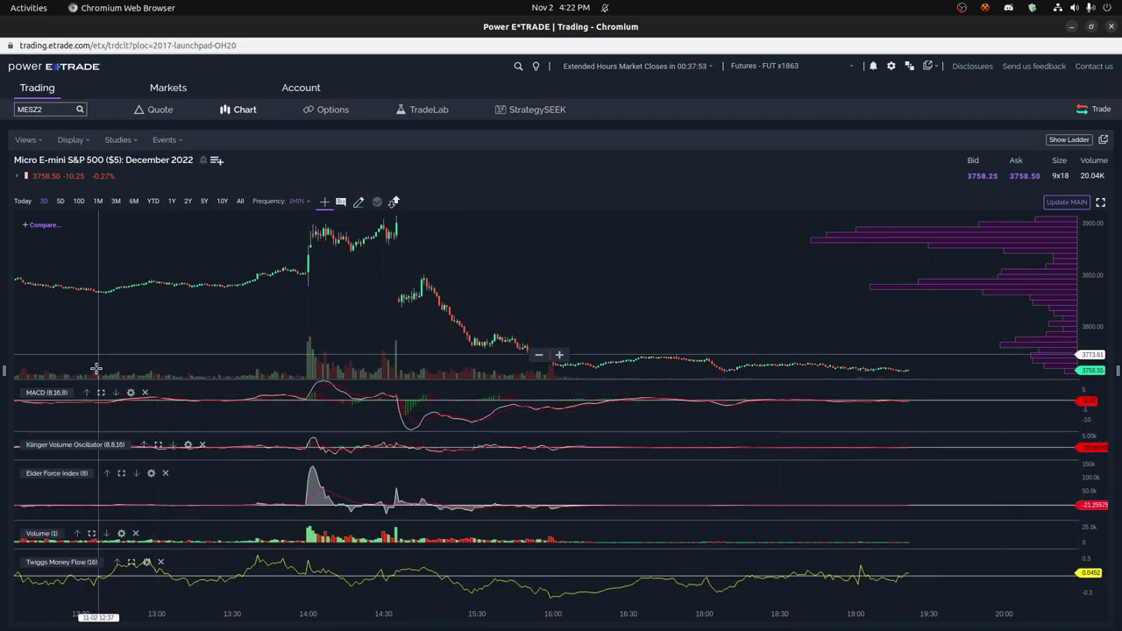
Step: Maximize the Elder Force Index (8) and draw a rising yellow trend line beneath its lows from about 14:30 to 16:00
click(122, 474)
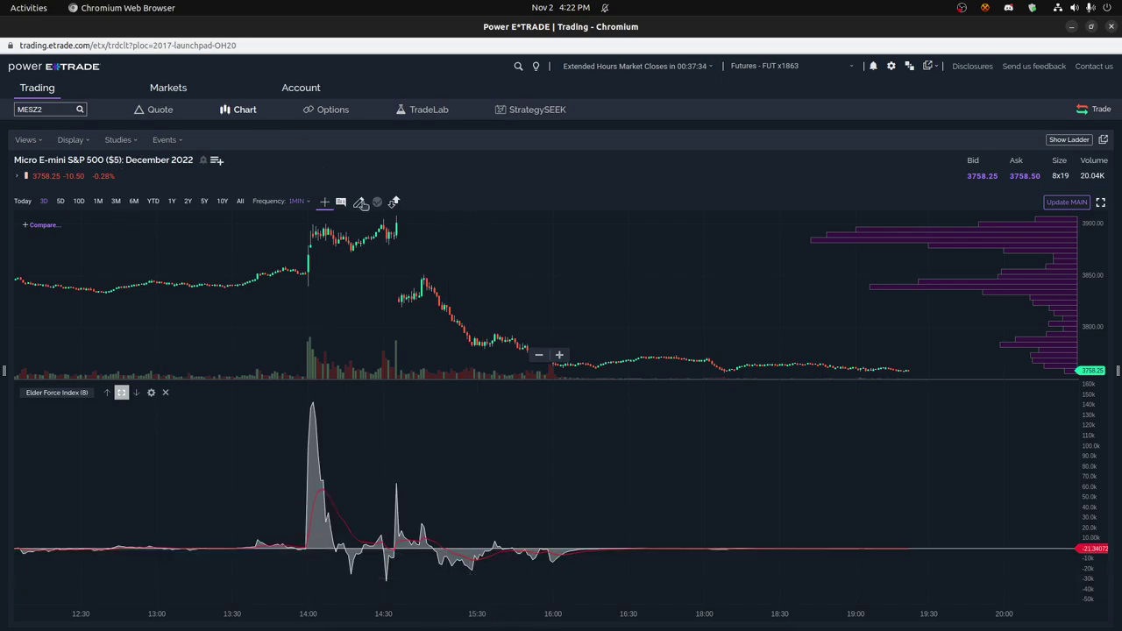
click(360, 203)
scroll(447, 508, down, 3)
scroll(447, 508, up, 5)
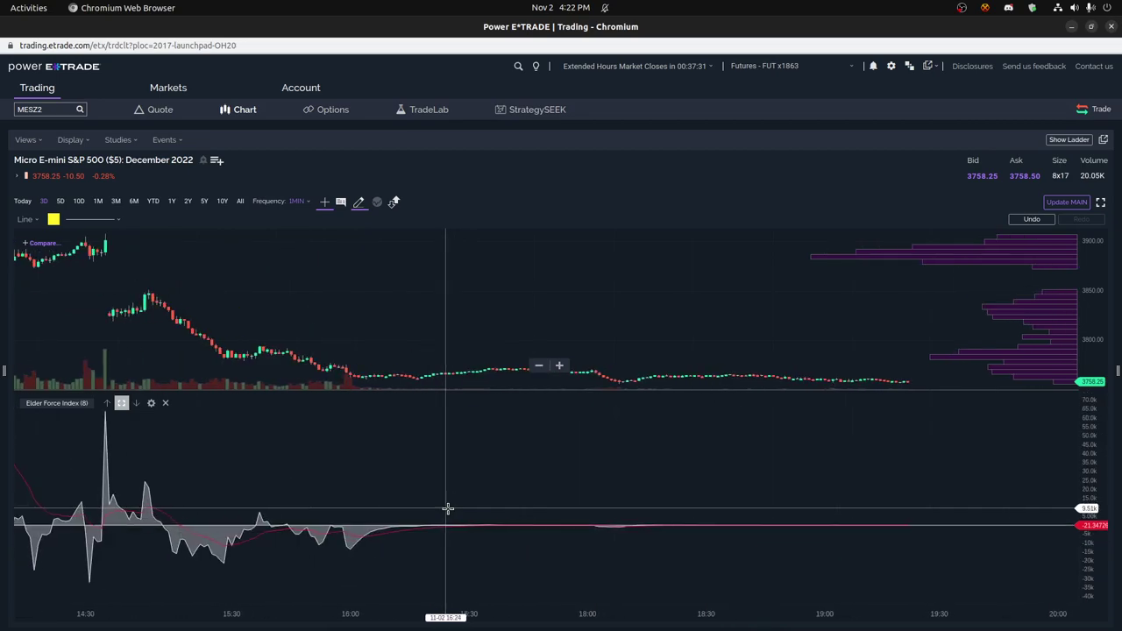
scroll(294, 471, down, 2)
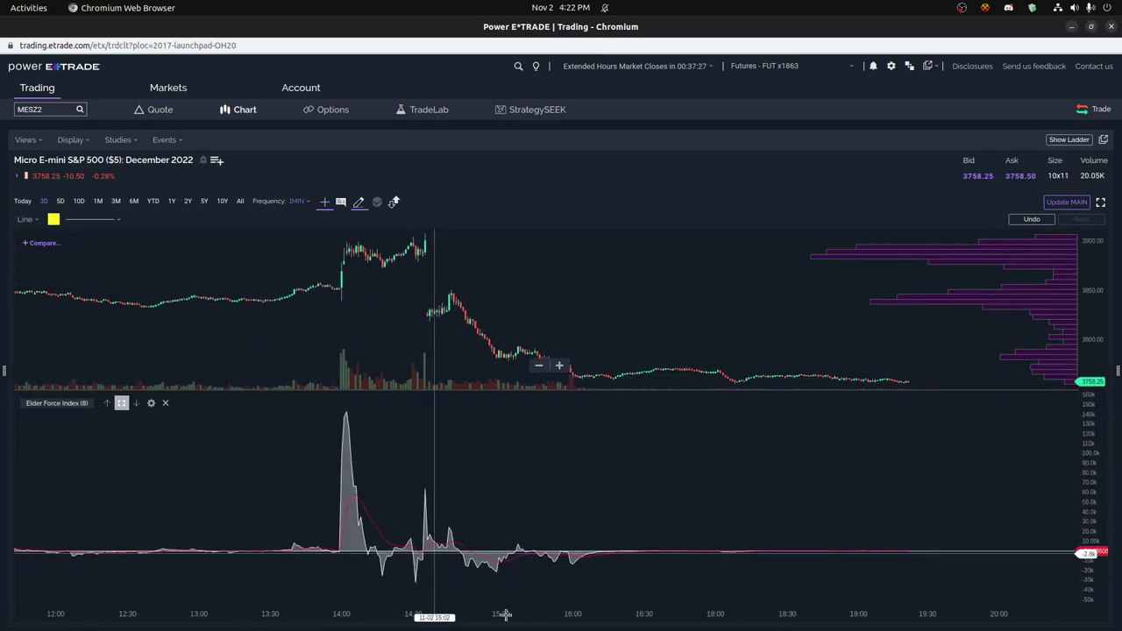
mouse_move(414, 586)
mouse_down()
mouse_move(591, 586)
mouse_move(595, 561)
mouse_up()
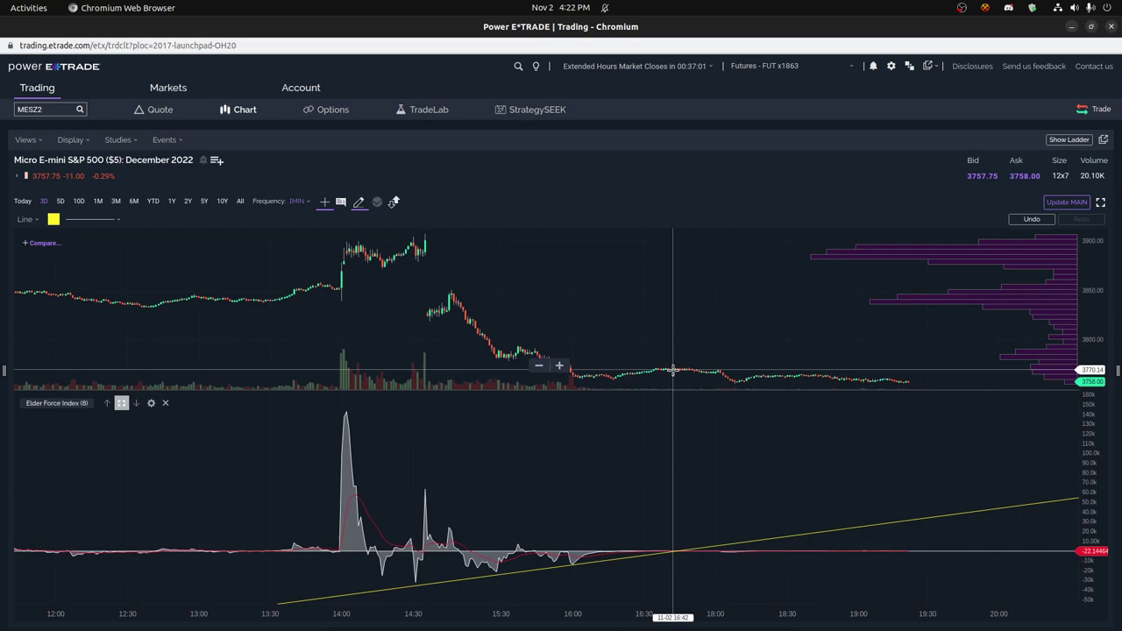
Step: Examine the Elder Force Index at several time scales against the price moves and the trend line on November 2
scroll(637, 498, up, 5)
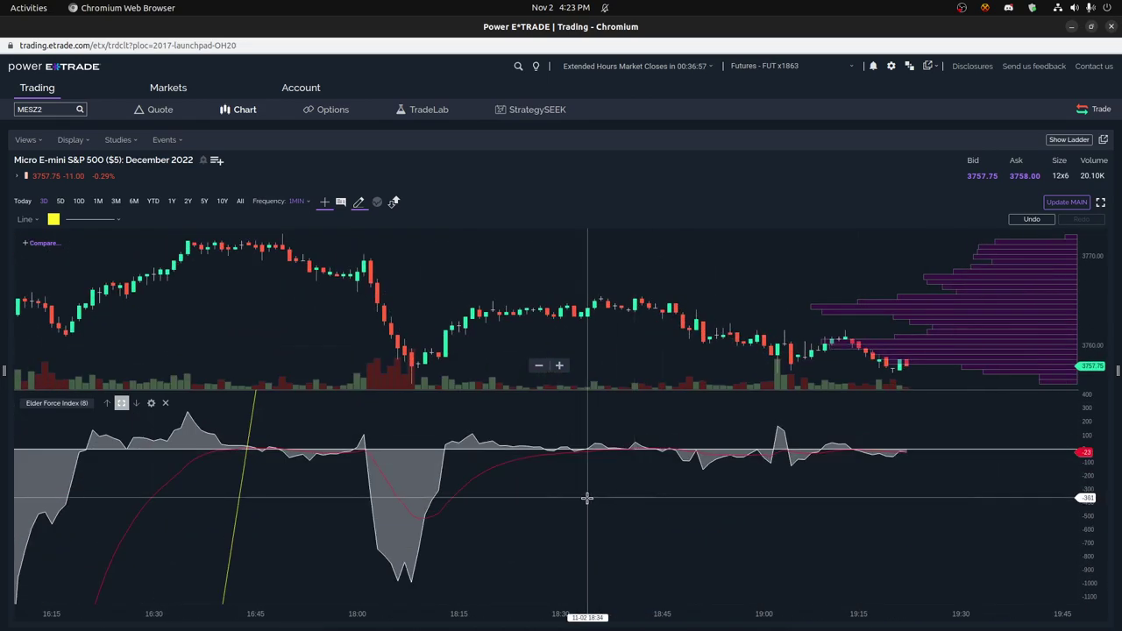
scroll(587, 498, down, 4)
scroll(588, 498, up, 3)
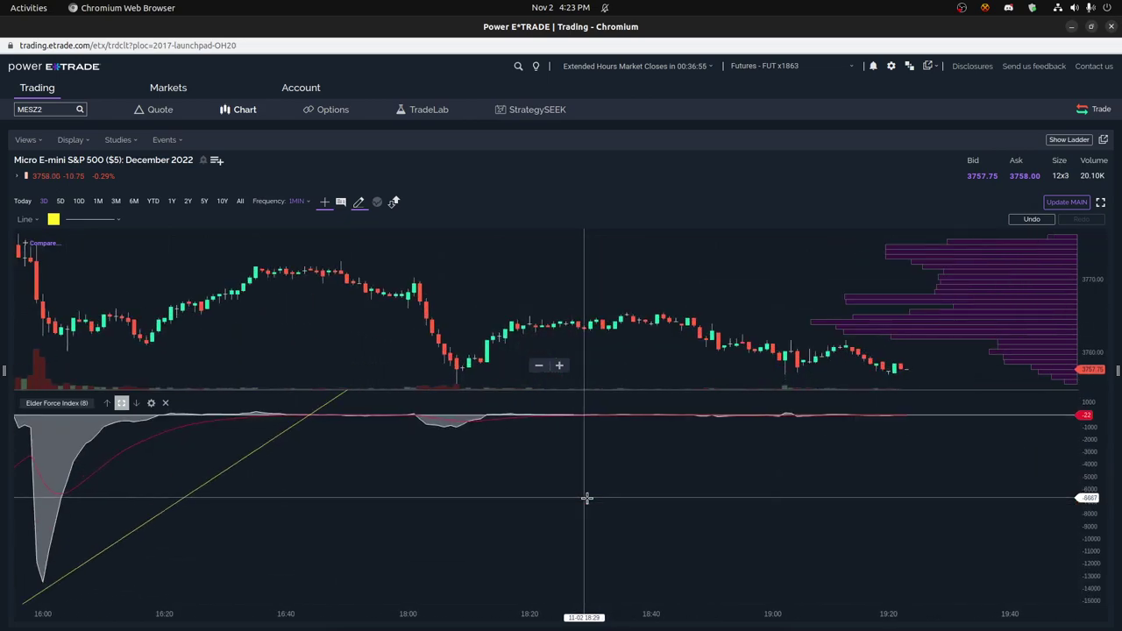
scroll(588, 498, up, 2)
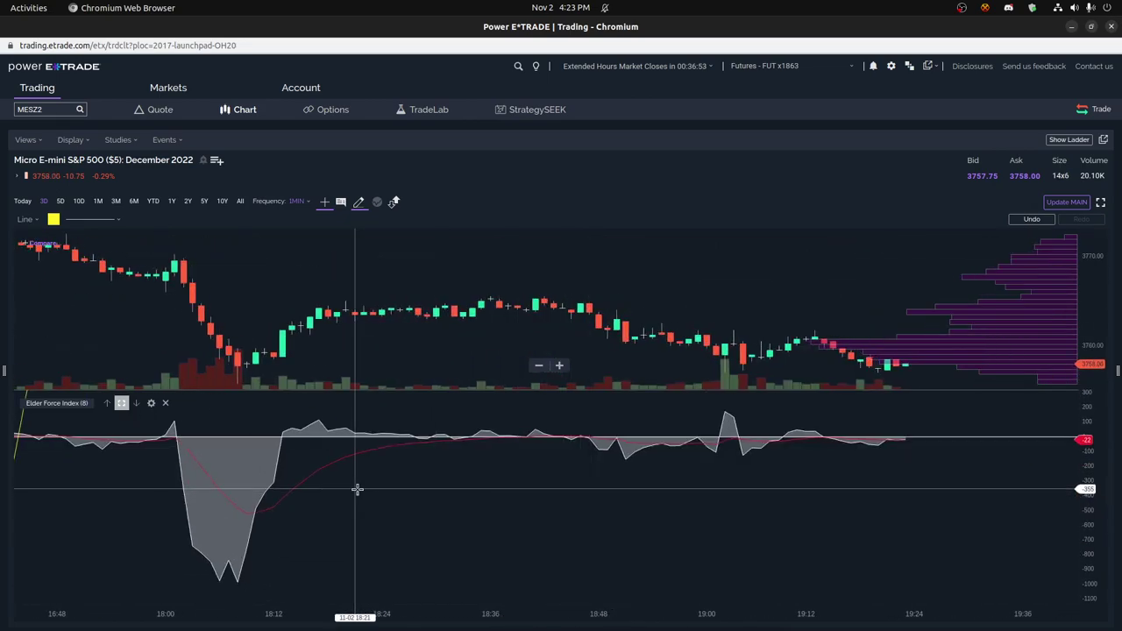
scroll(371, 511, down, 2)
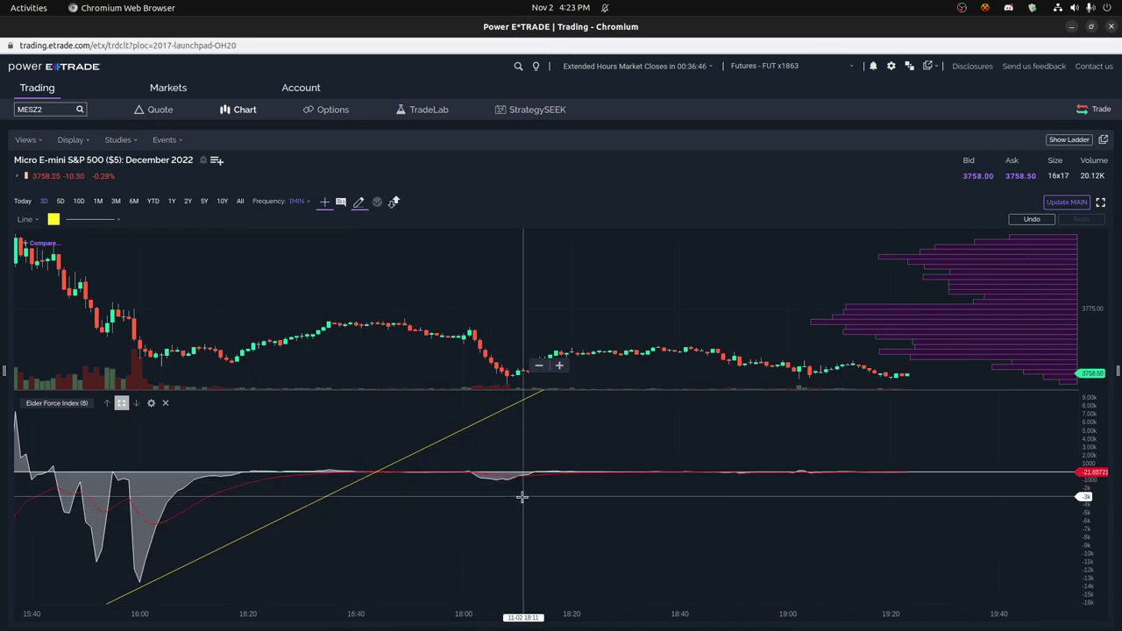
scroll(521, 496, down, 2)
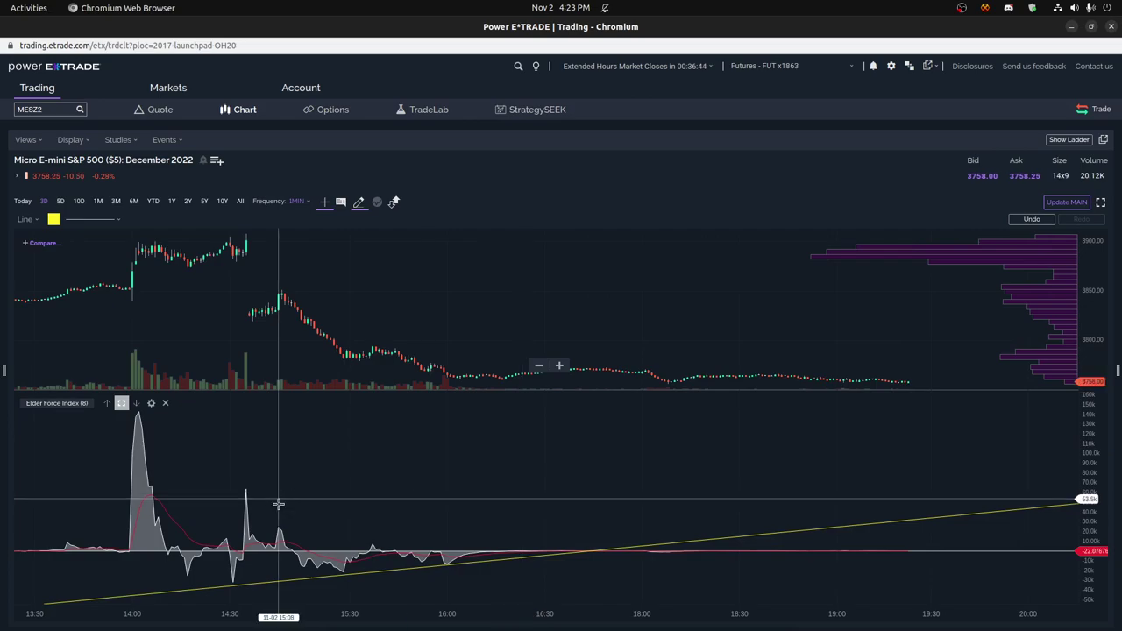
scroll(281, 508, down, 2)
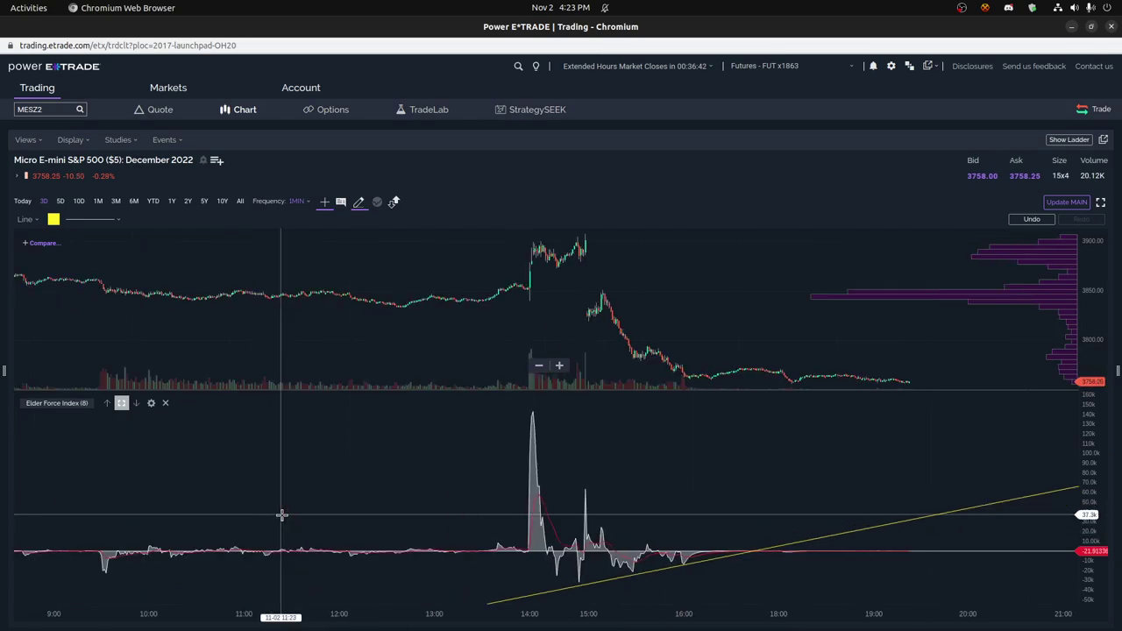
scroll(488, 538, down, 1)
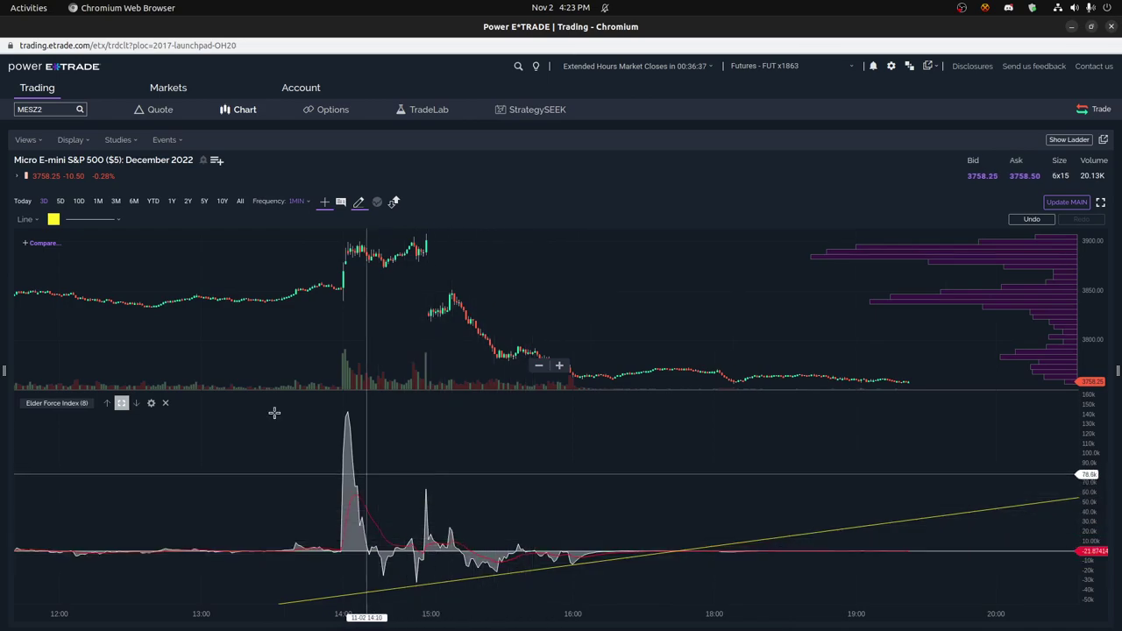
Step: Delete the yellow trend line from the Elder Force Index and bring the earlier November 2 bars into view
click(427, 585)
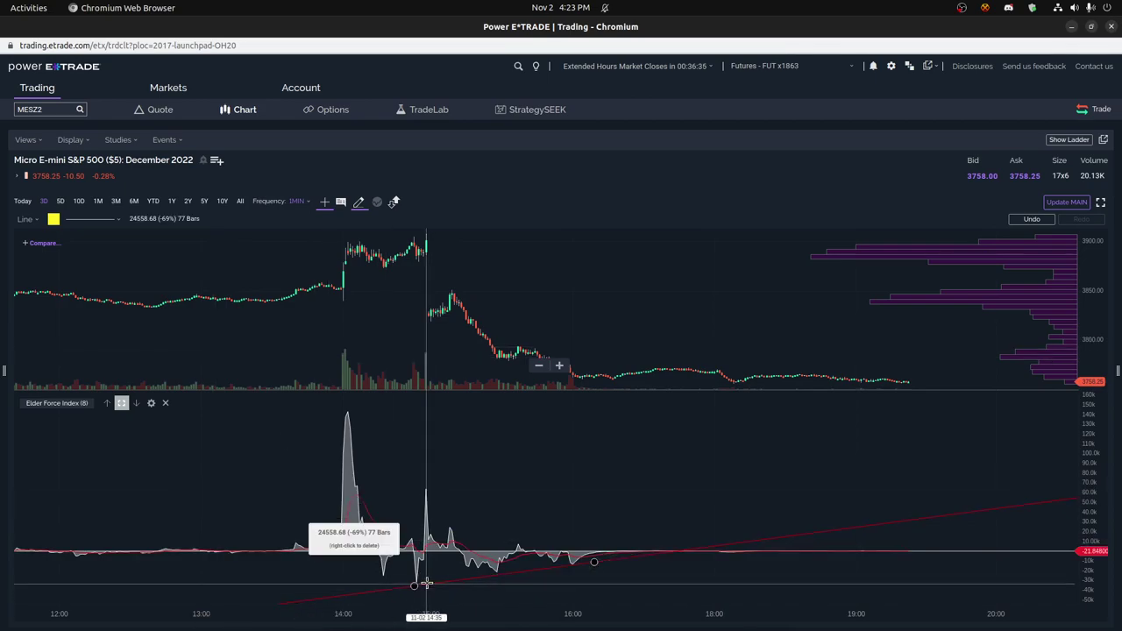
key(Delete)
drag(256, 343, 882, 348)
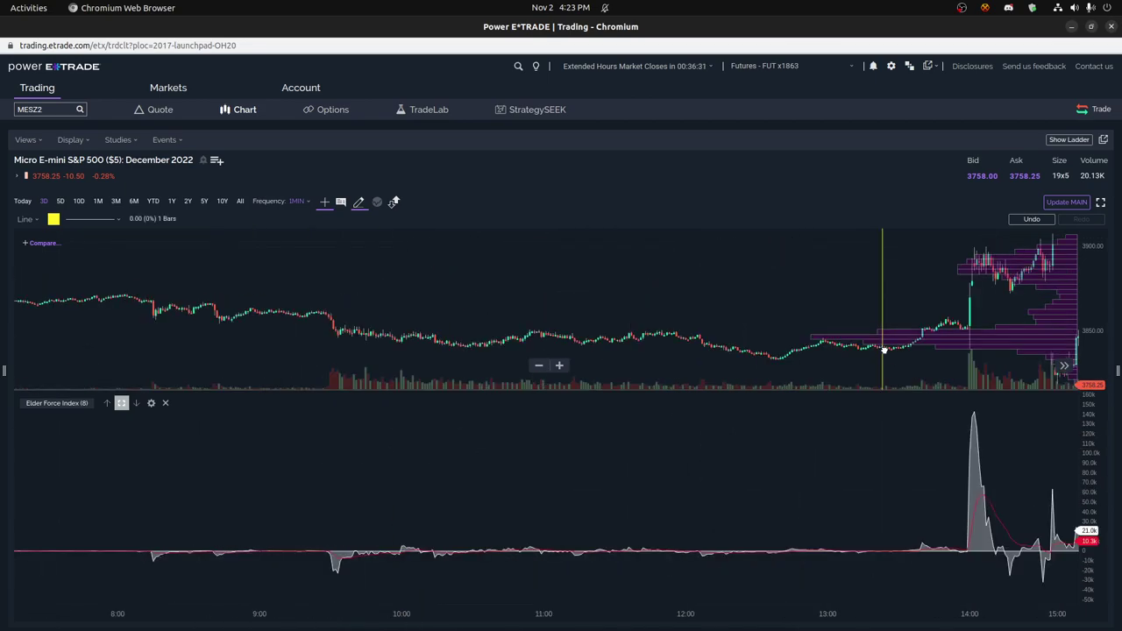
right_click(630, 347)
click(506, 291)
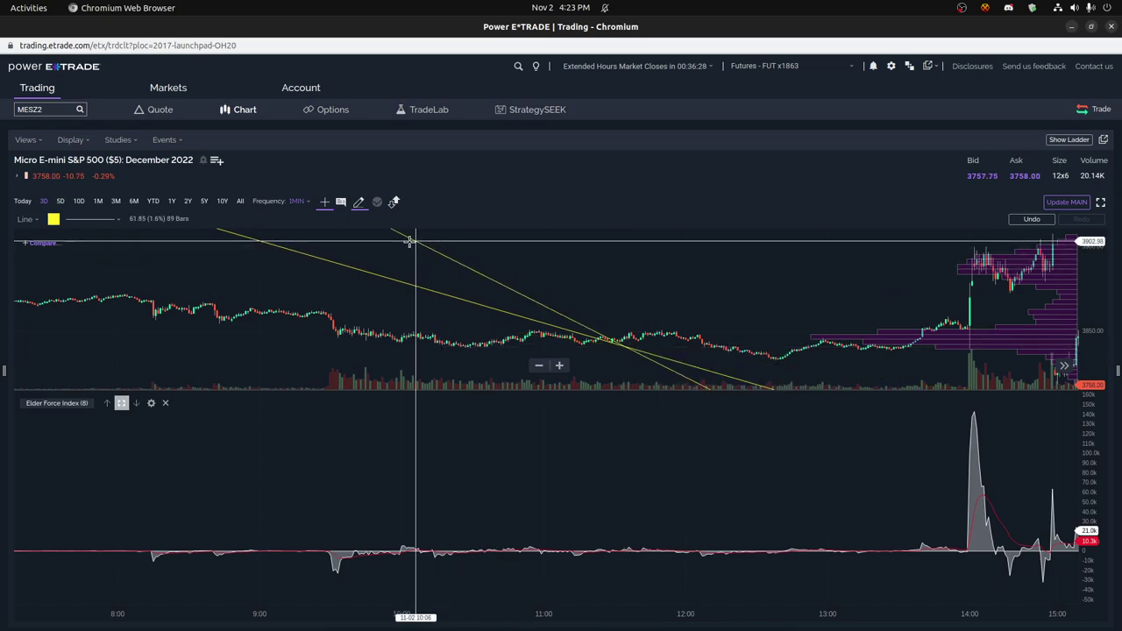
click(225, 230)
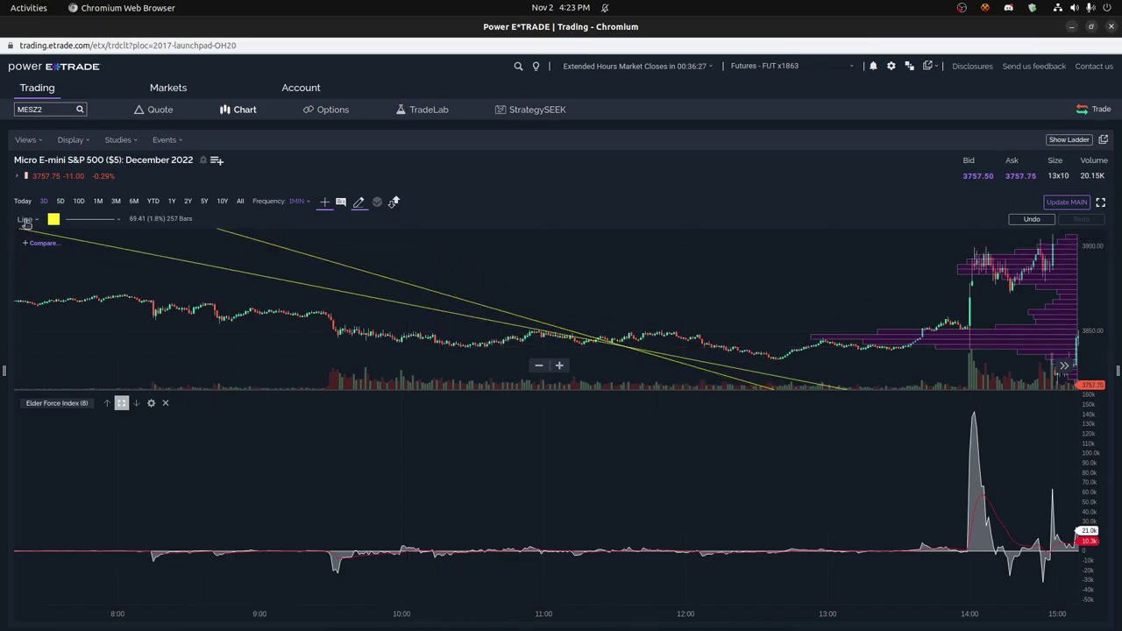
click(26, 219)
scroll(50, 275, up, 3)
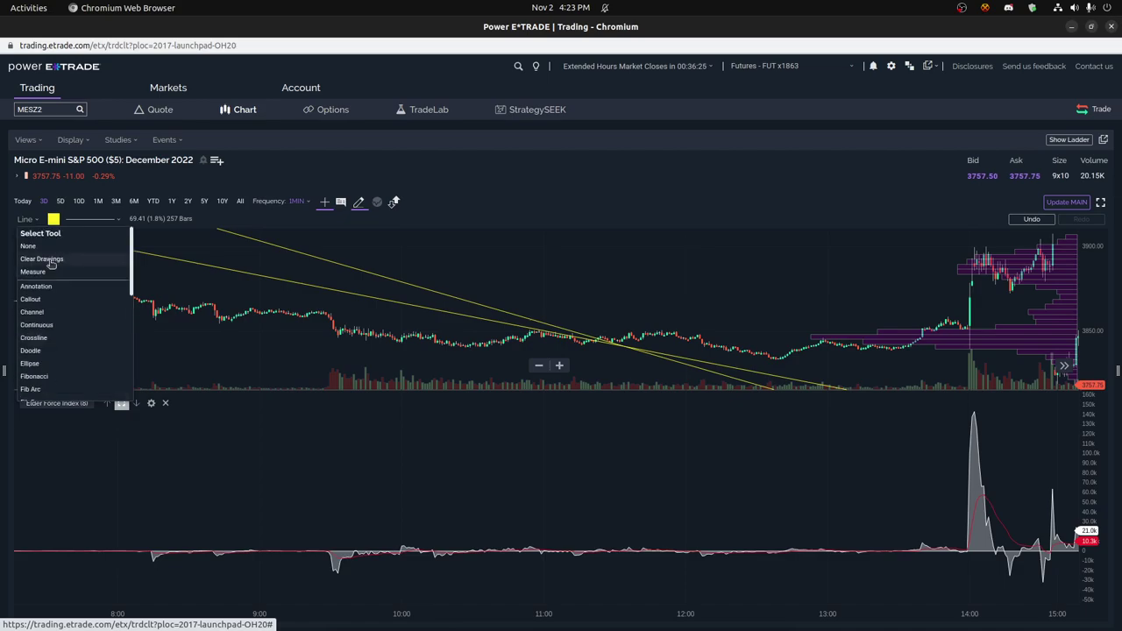
click(45, 260)
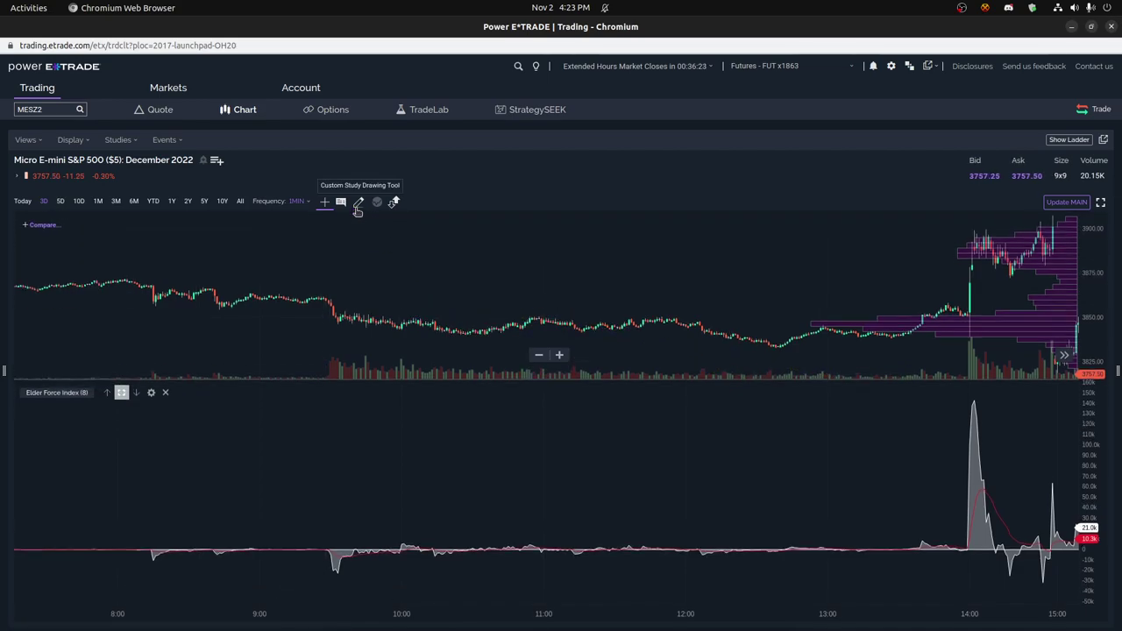
Step: Examine the Elder Force Index (8) against price back through the October 31 and November 1 sessions
drag(441, 275, 679, 275)
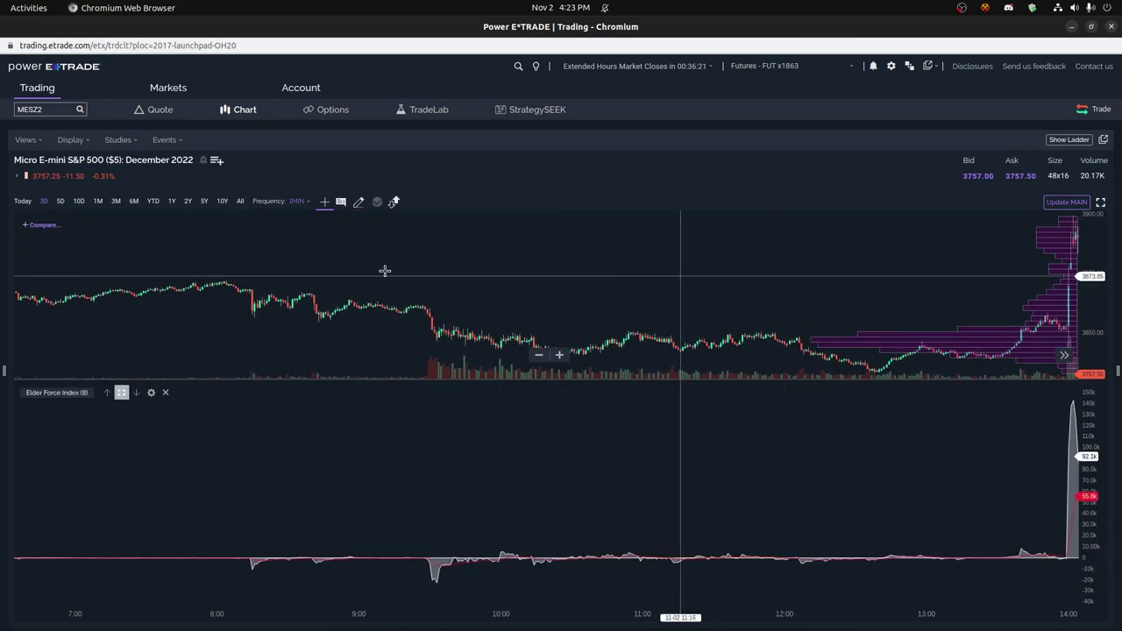
drag(301, 271, 821, 271)
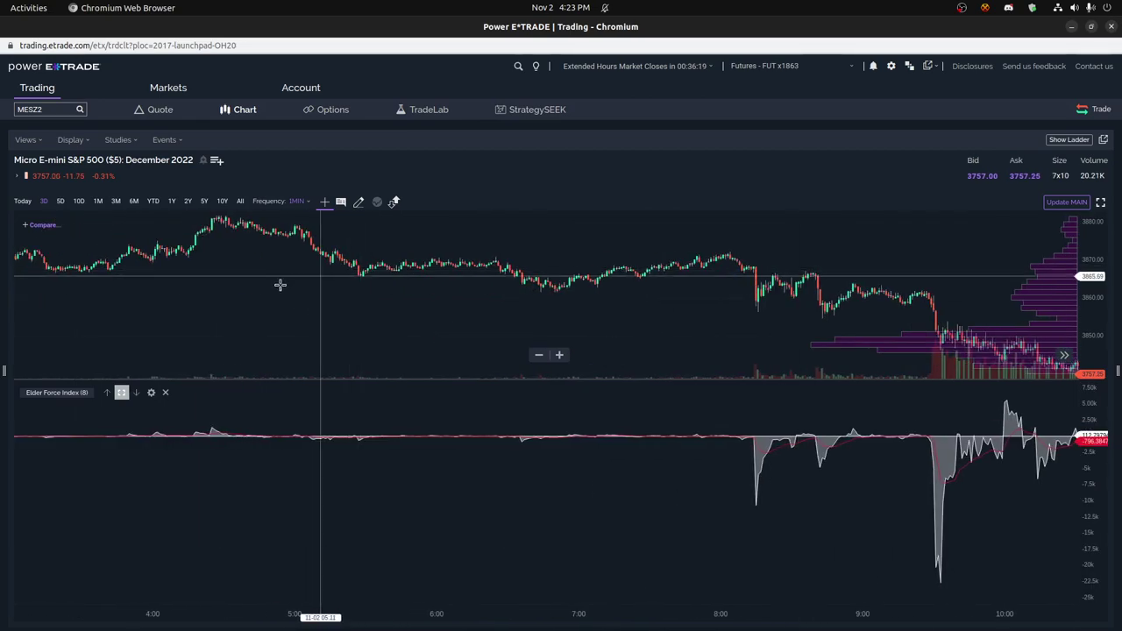
scroll(597, 294, down, 5)
scroll(667, 295, left, 5)
scroll(488, 321, left, 3)
scroll(439, 322, down, 2)
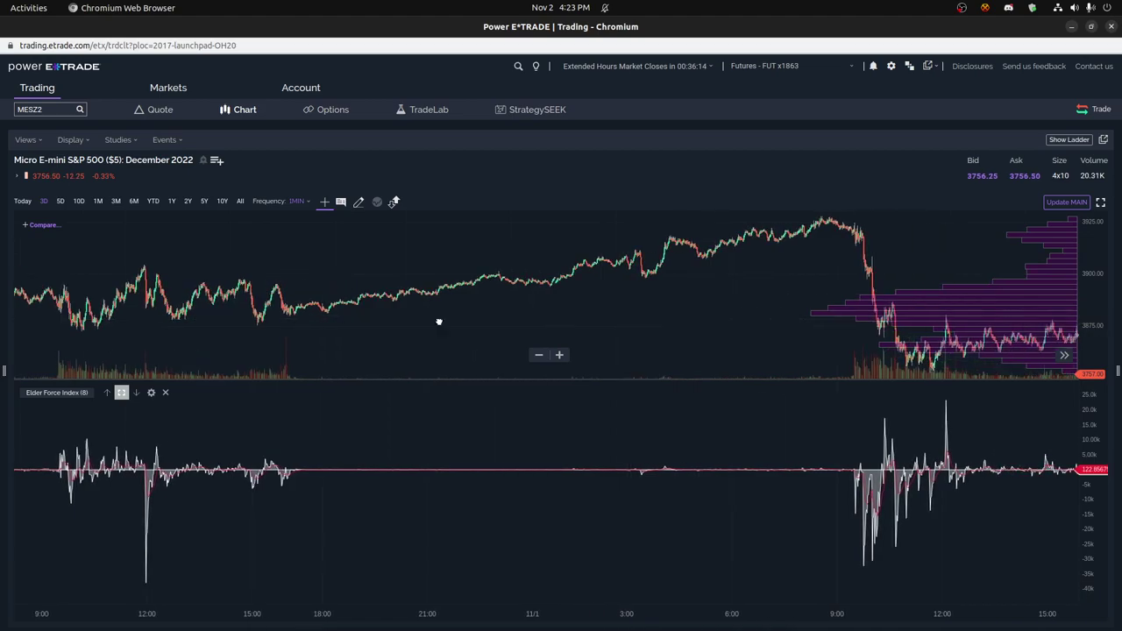
drag(439, 322, 161, 319)
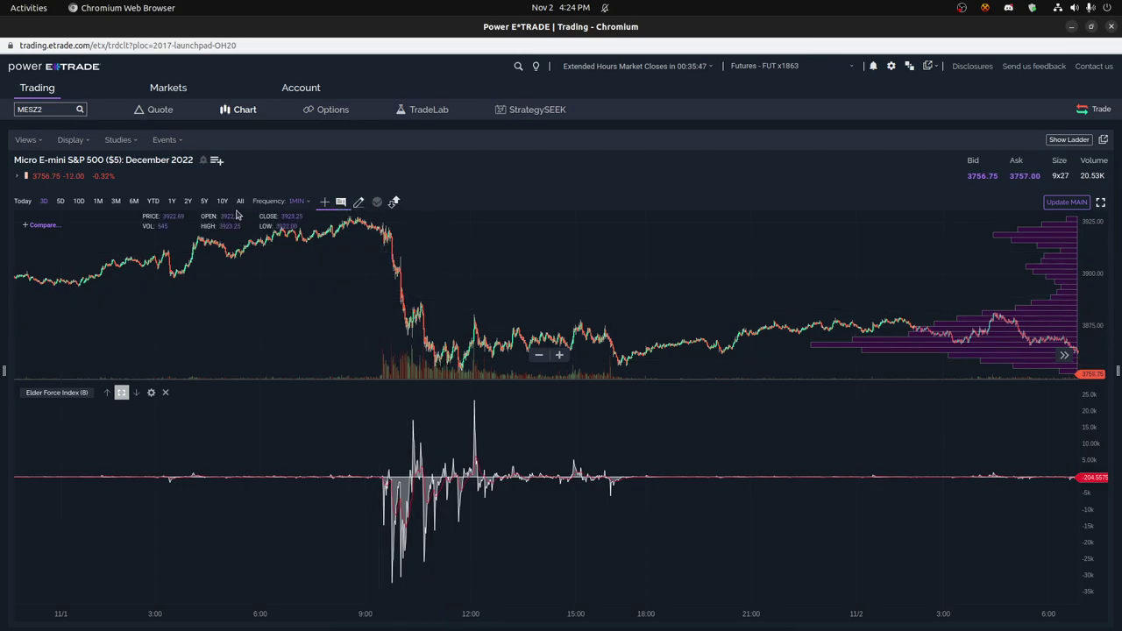
Step: Measure the November 1 price decline from about 9:45 to 11:40 with the Measure tool
click(358, 203)
click(342, 203)
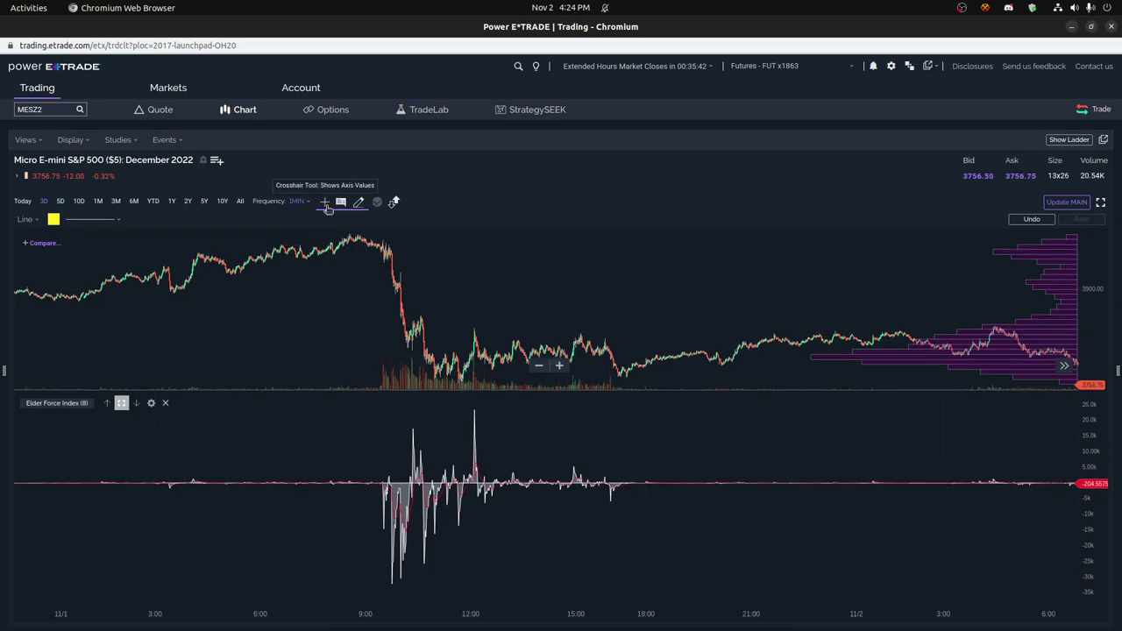
click(355, 203)
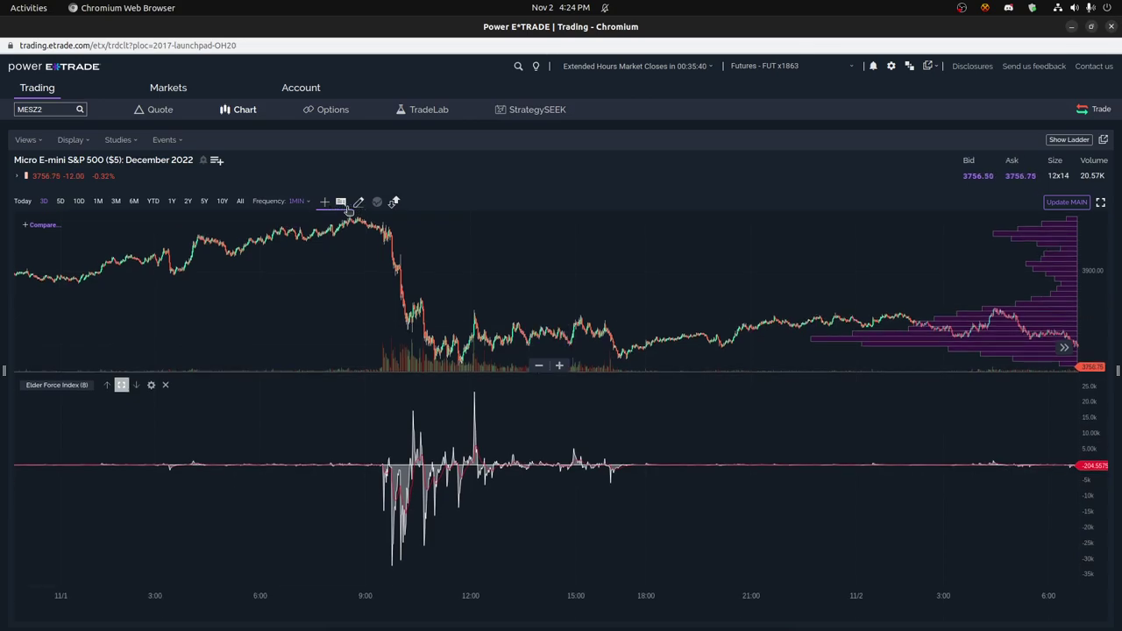
click(358, 203)
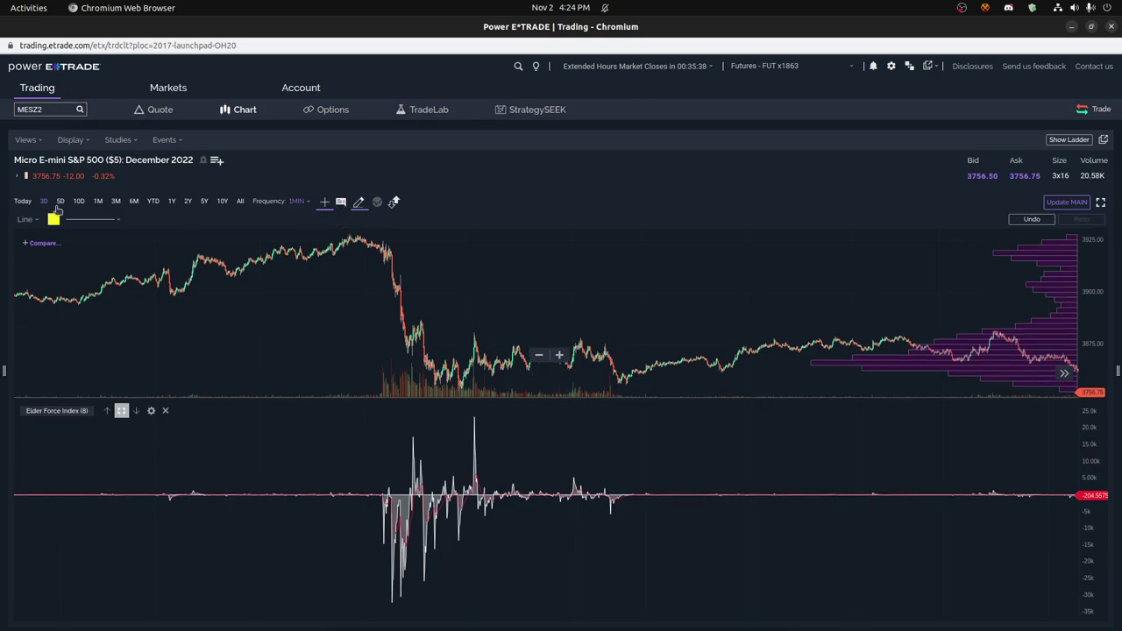
click(36, 220)
scroll(62, 299, up, 3)
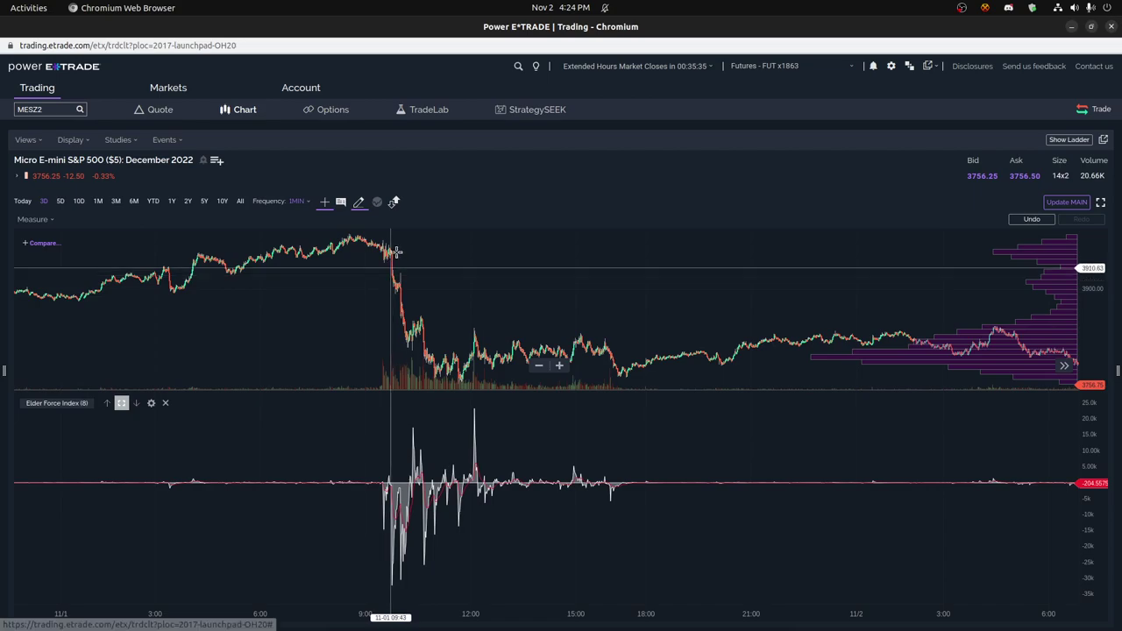
drag(398, 253, 460, 364)
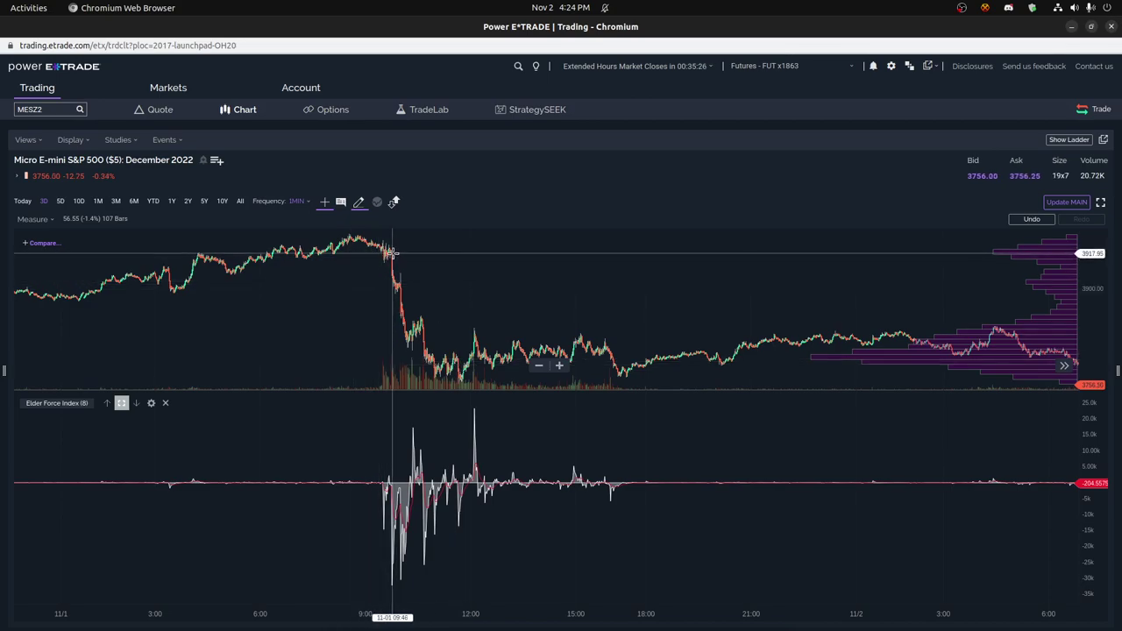
Step: Measure the November 1 decline again from about 9:46 to 11:10, and its first leg down to about 10:14
drag(392, 251, 441, 359)
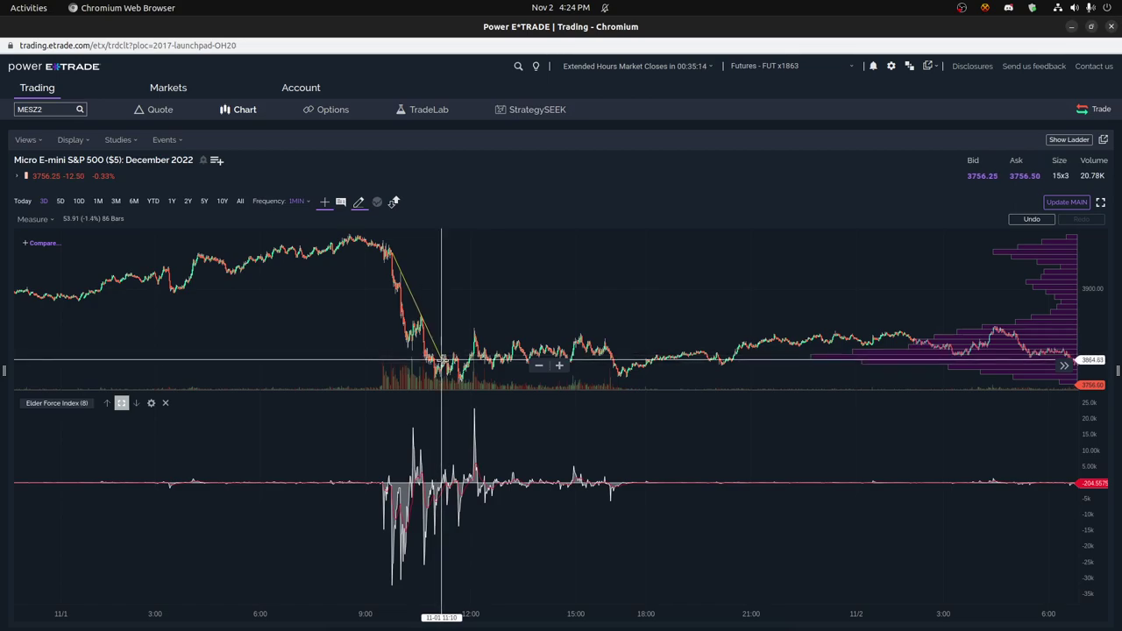
drag(441, 360, 442, 364)
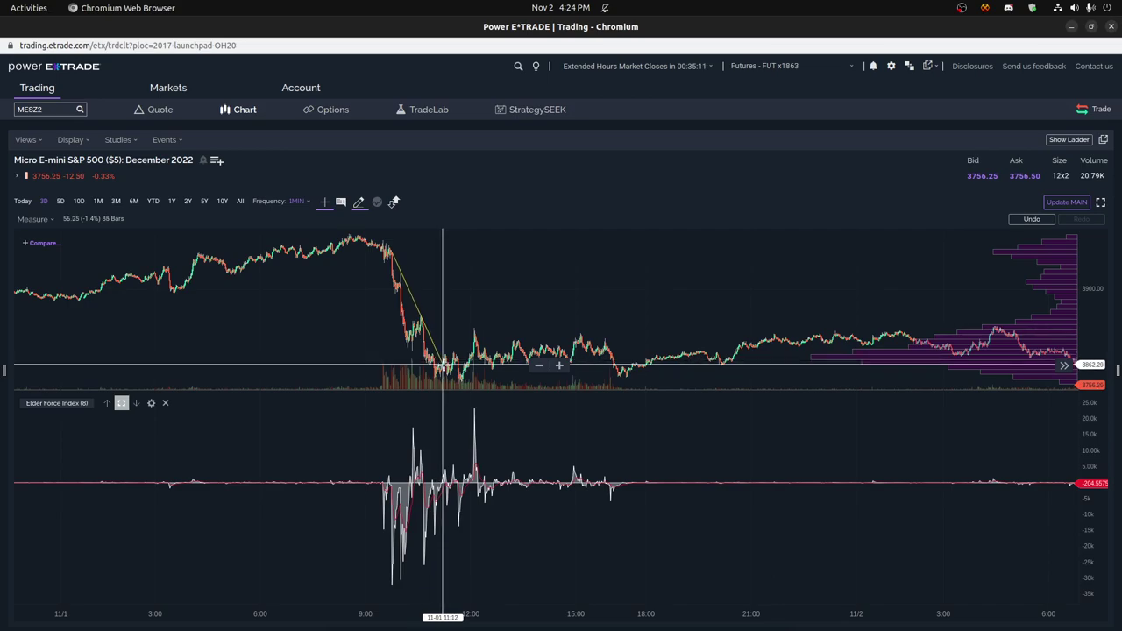
drag(443, 364, 409, 350)
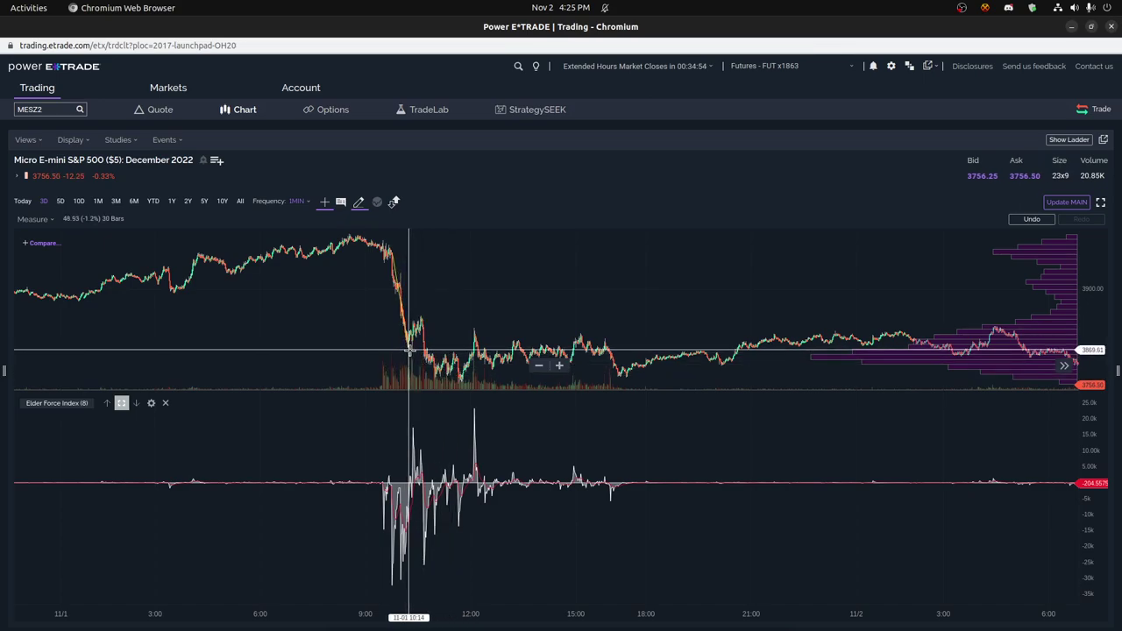
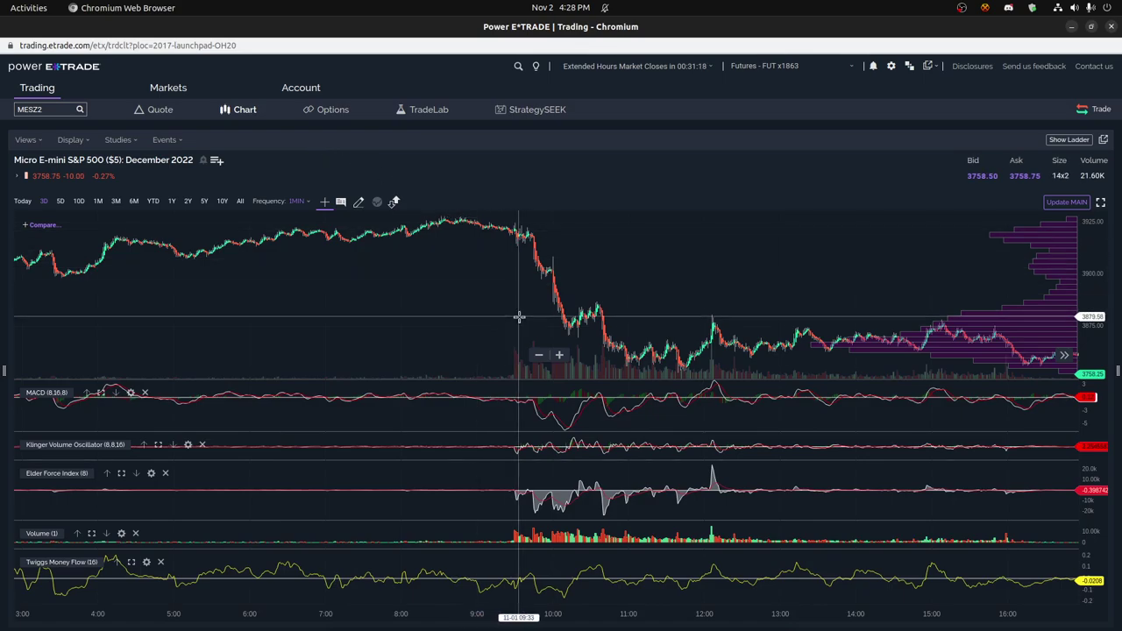
Step: Maximize the MACD (8,16,8) and draw a yellow horizontal line across it at about -0.8
mouse_move(501, 266)
mouse_down()
mouse_move(601, 275)
mouse_move(517, 263)
mouse_up()
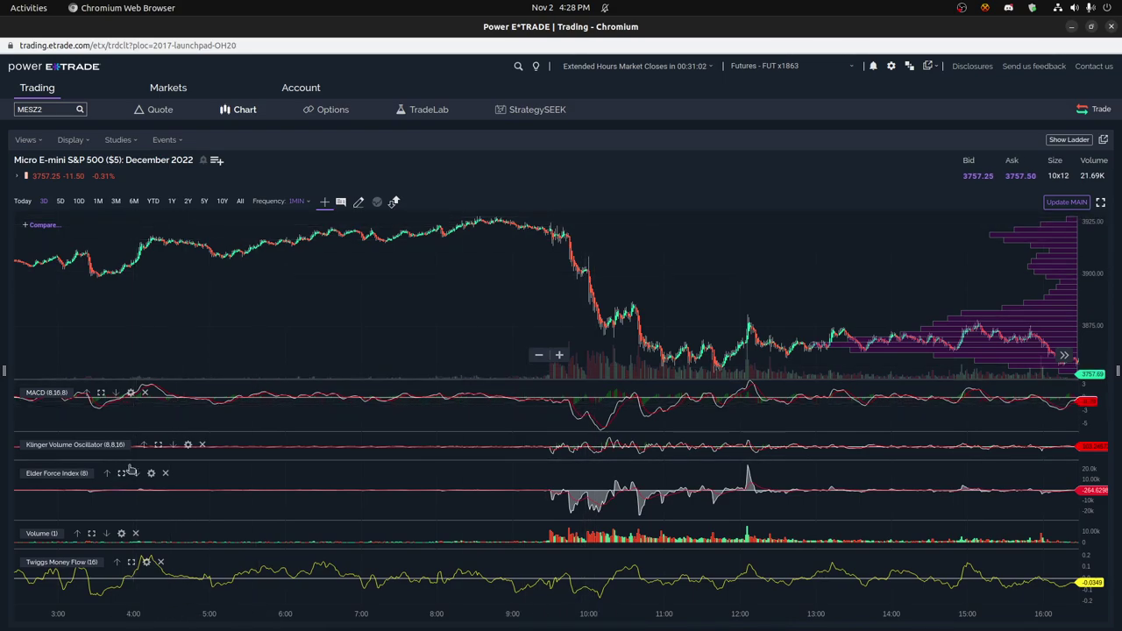
click(101, 392)
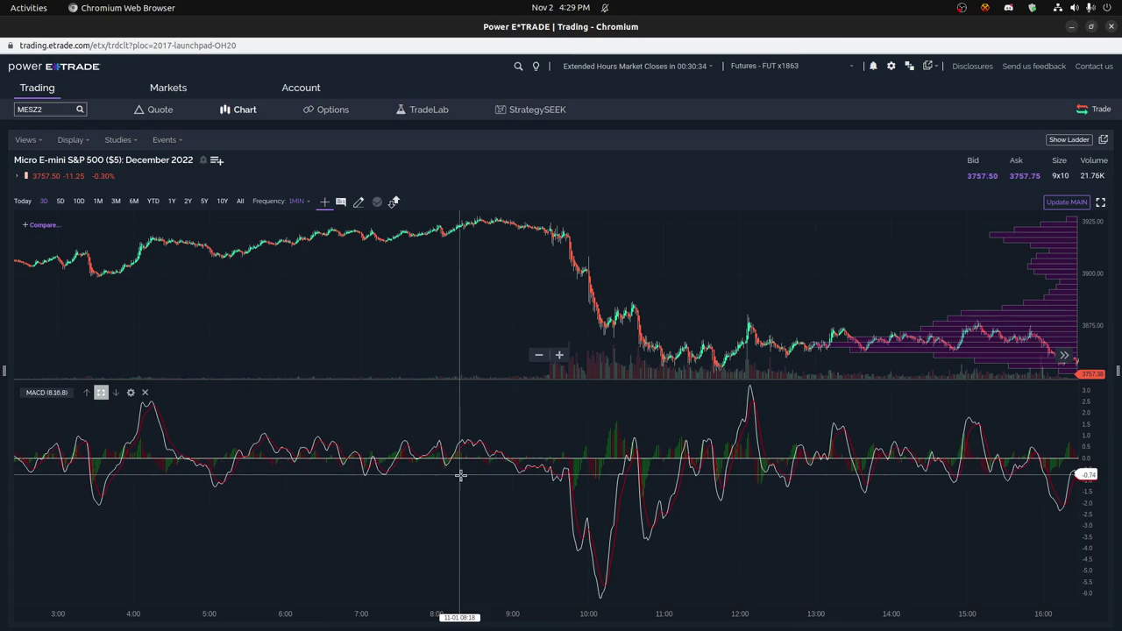
click(358, 201)
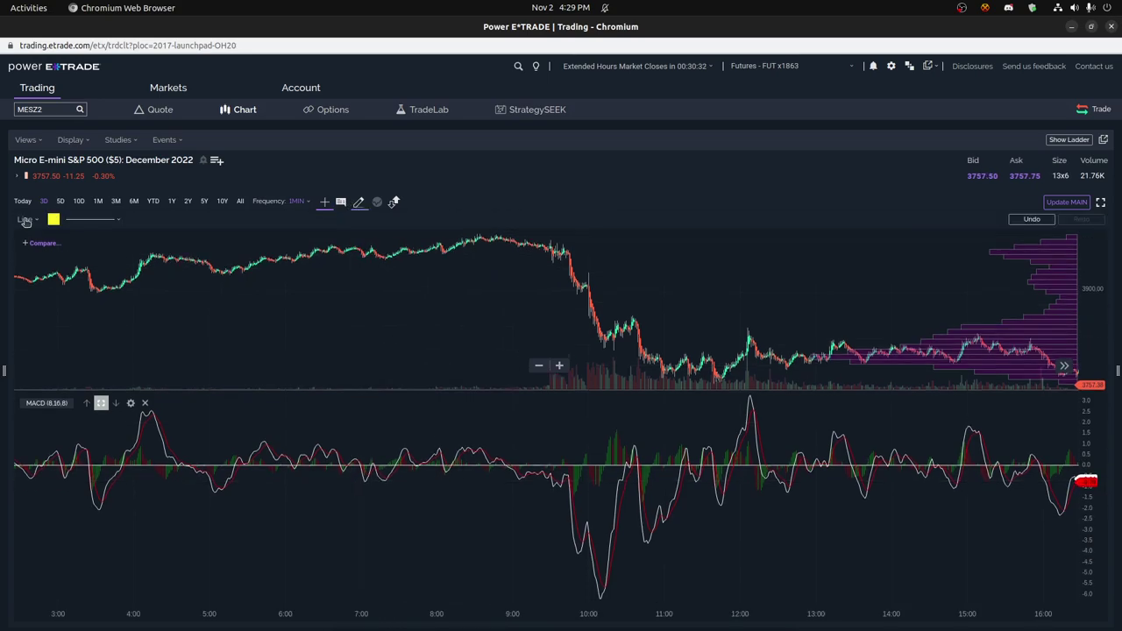
click(27, 220)
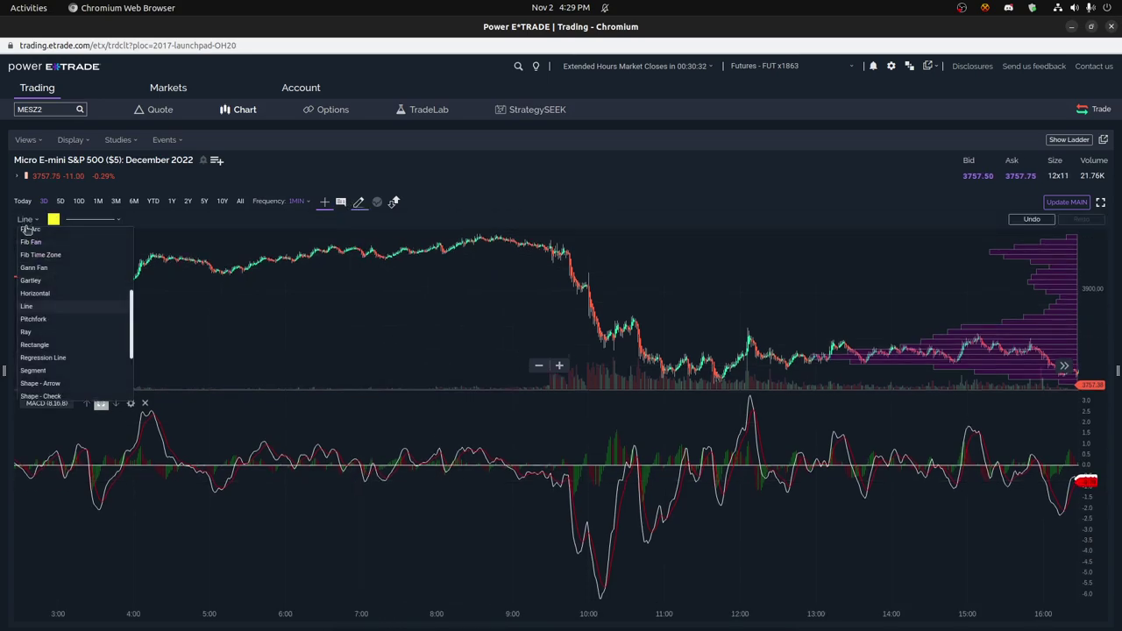
click(50, 295)
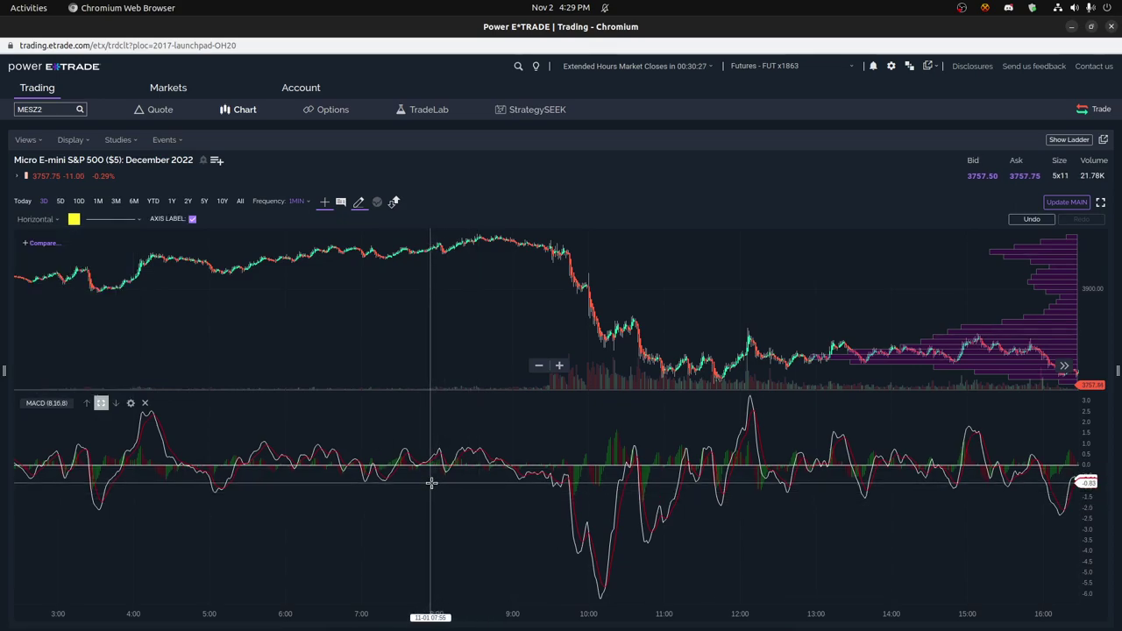
click(431, 483)
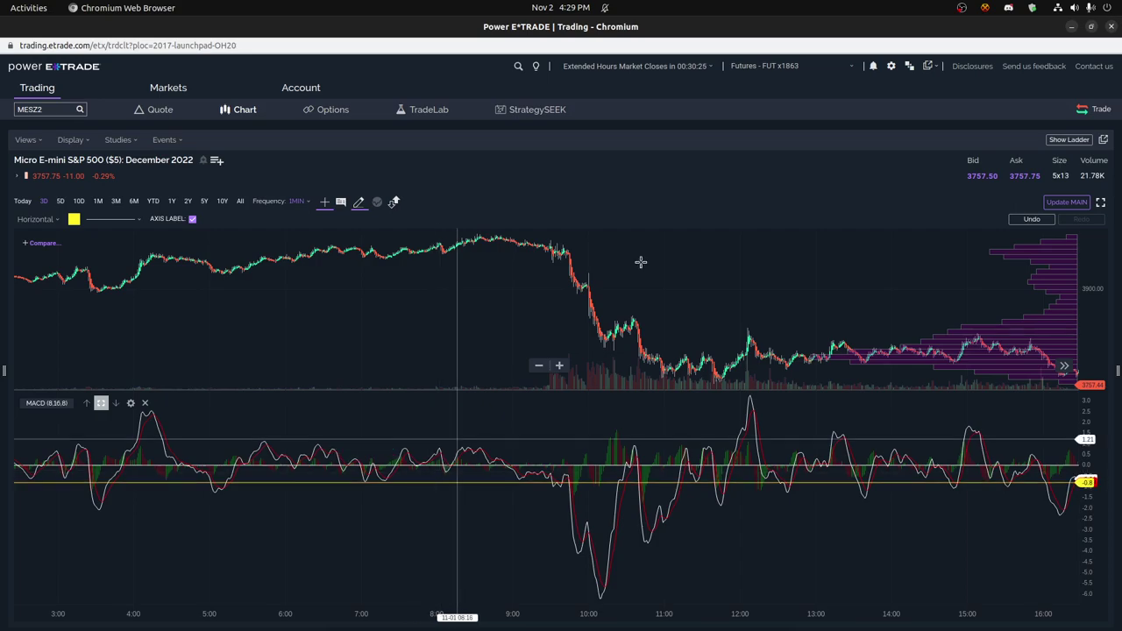
Step: Draw a yellow horizontal line across the price chart at about 3918.83 and leave drawing mode
click(844, 251)
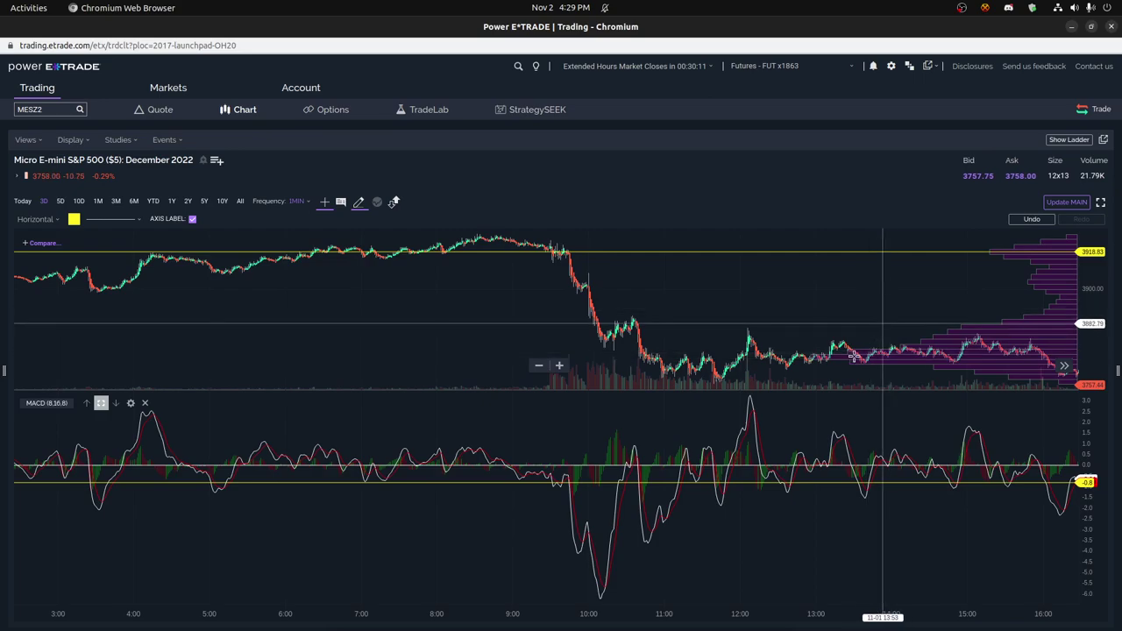
click(360, 202)
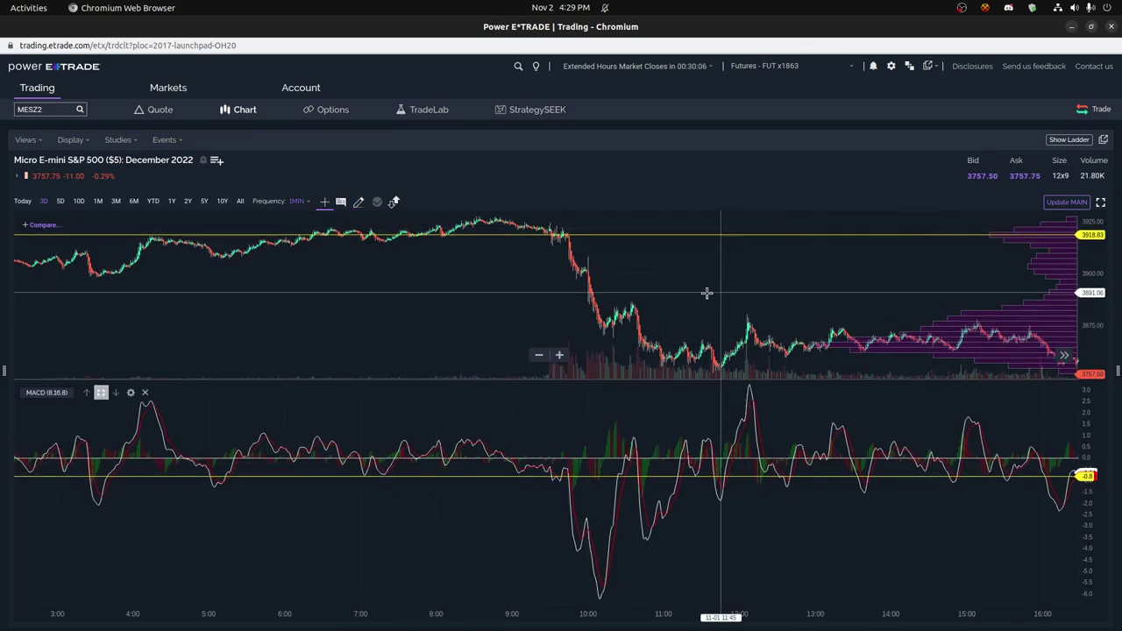
scroll(667, 293, right, 3)
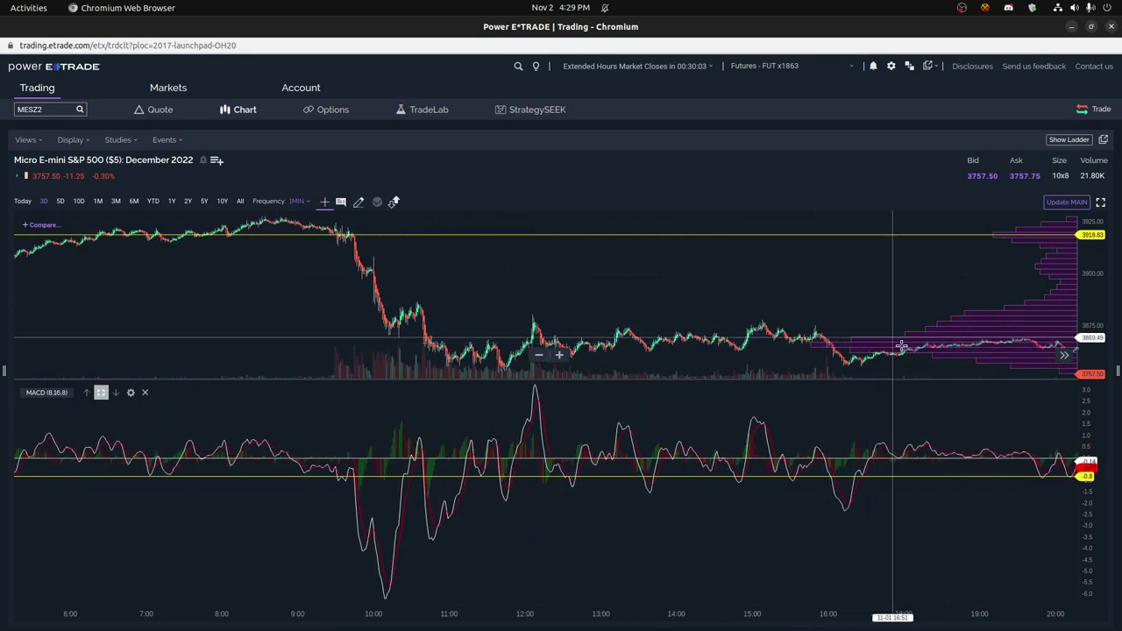
scroll(828, 300, left, 2)
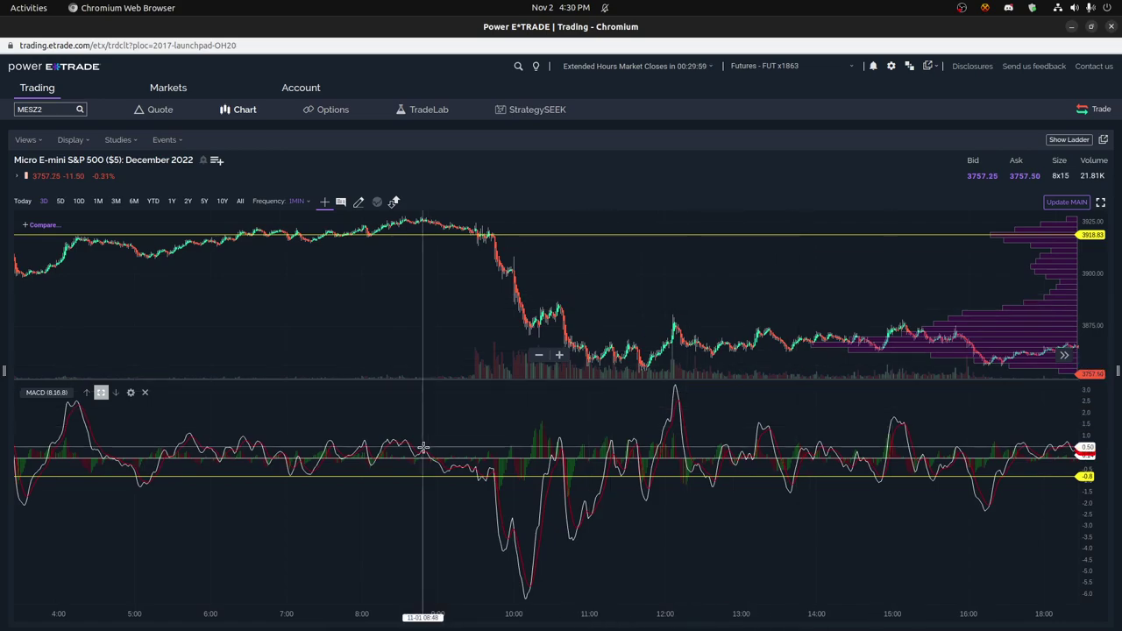
Step: Restore the MACD to normal size and maximize the Klinger Volume Oscillator (8,8,16) over the November 1 morning drop
click(102, 395)
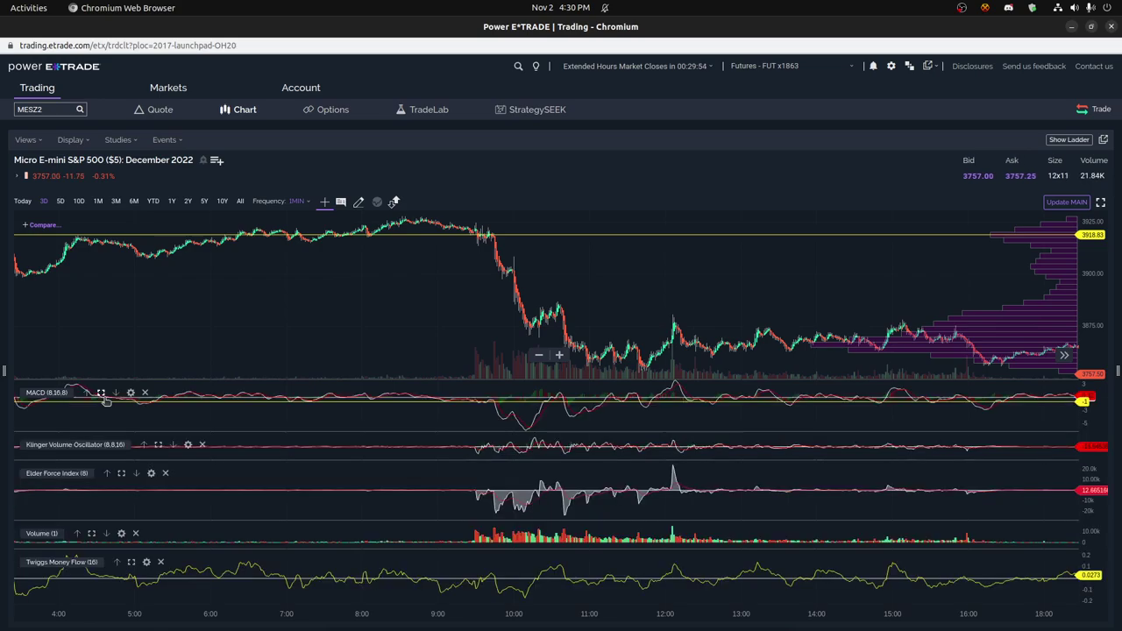
click(158, 444)
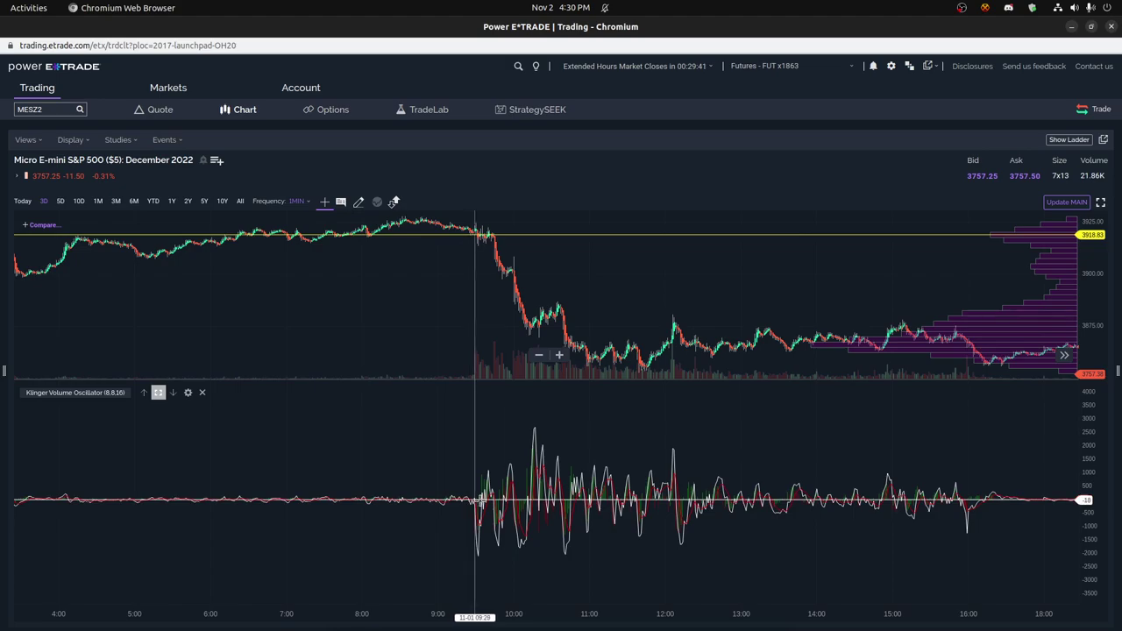
scroll(359, 464, up, 2)
scroll(358, 464, up, 2)
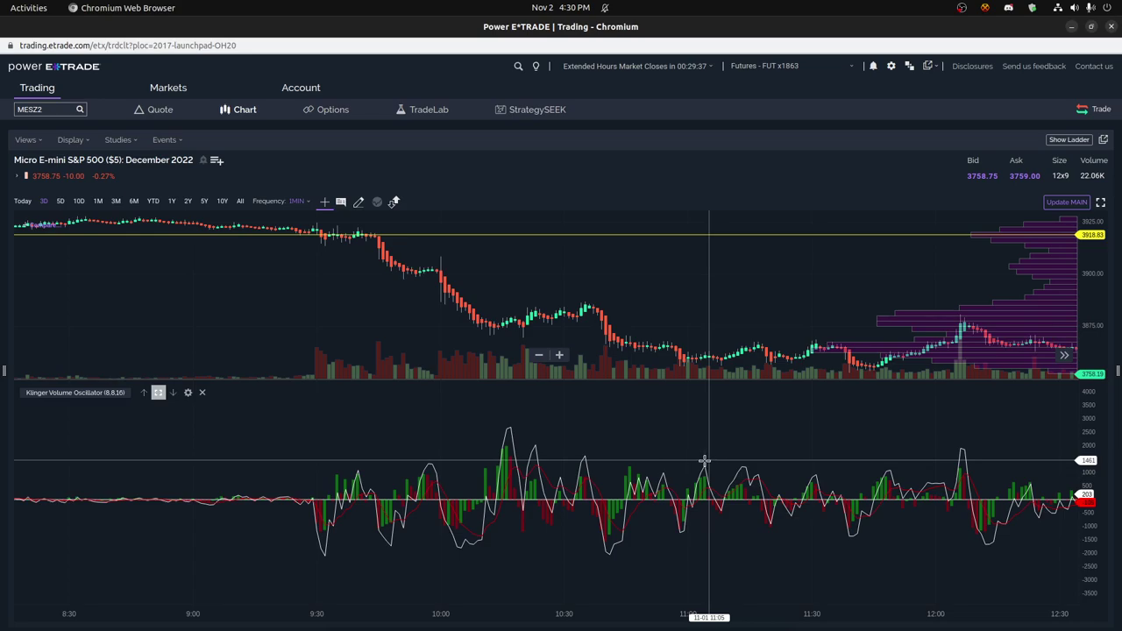
Step: Examine the Klinger Volume Oscillator against the price candles from about 8:00 to 9:48 on November 1
drag(393, 438, 794, 438)
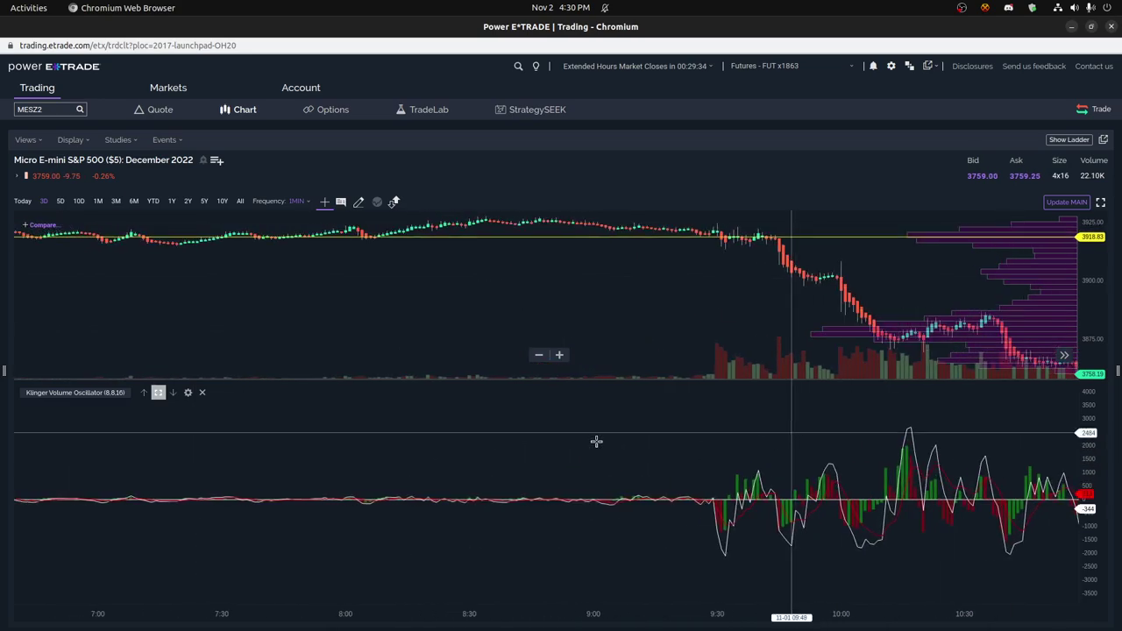
scroll(571, 442, up, 4)
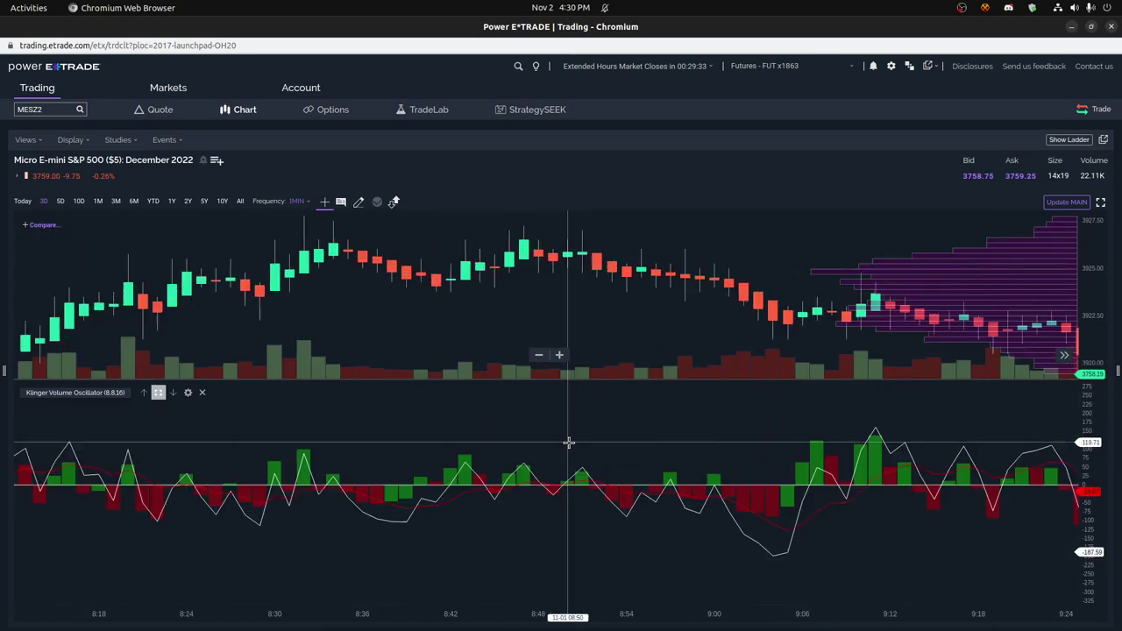
scroll(748, 557, up, 1)
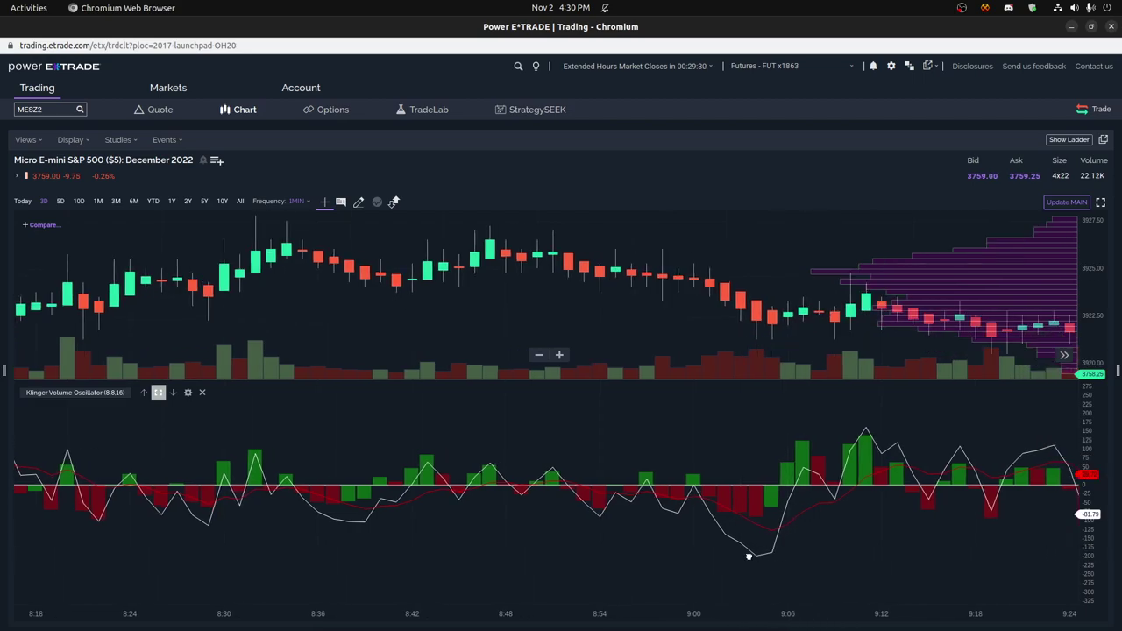
drag(748, 557, 877, 554)
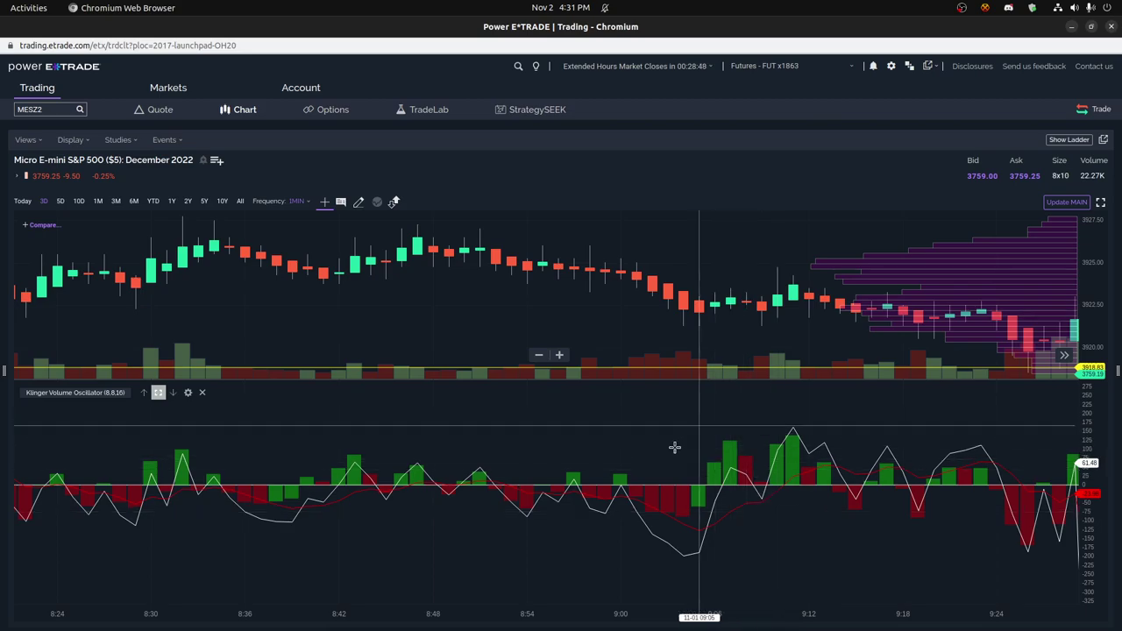
scroll(693, 454, down, 3)
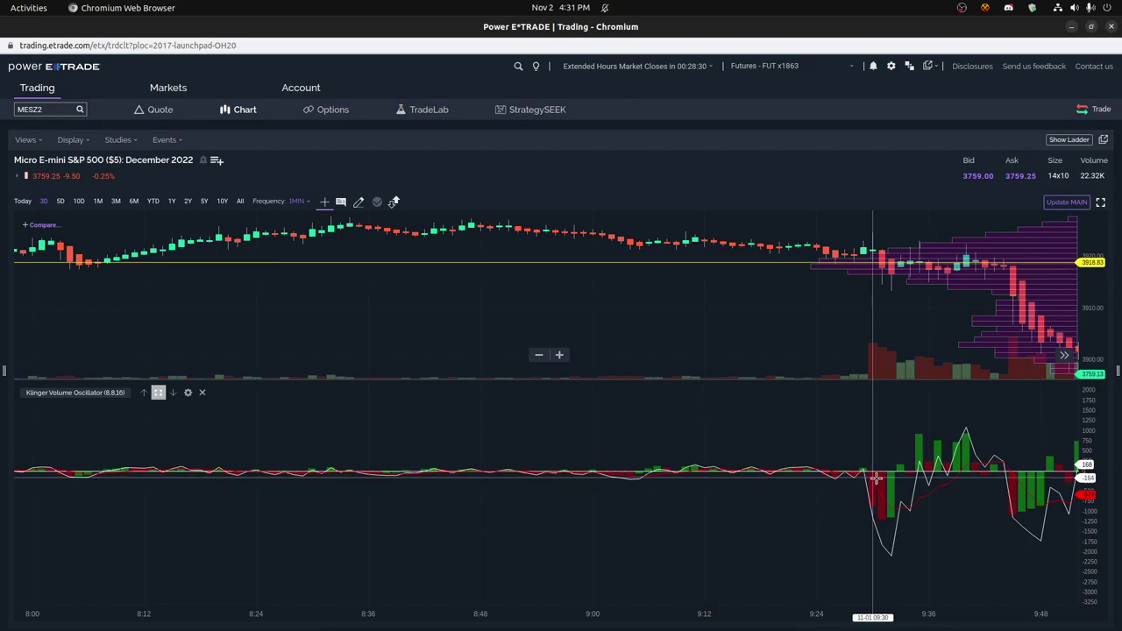
Step: Enter drawing mode with the Elder Force Index (8) maximized and change the drawing tool to Measure
drag(903, 480, 563, 422)
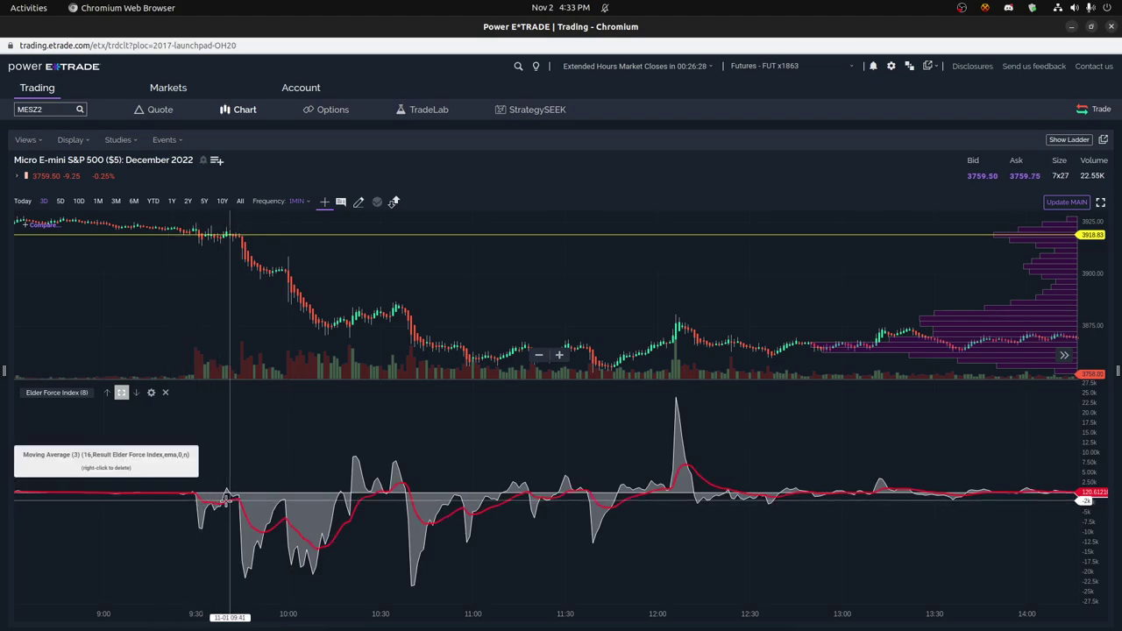
click(359, 202)
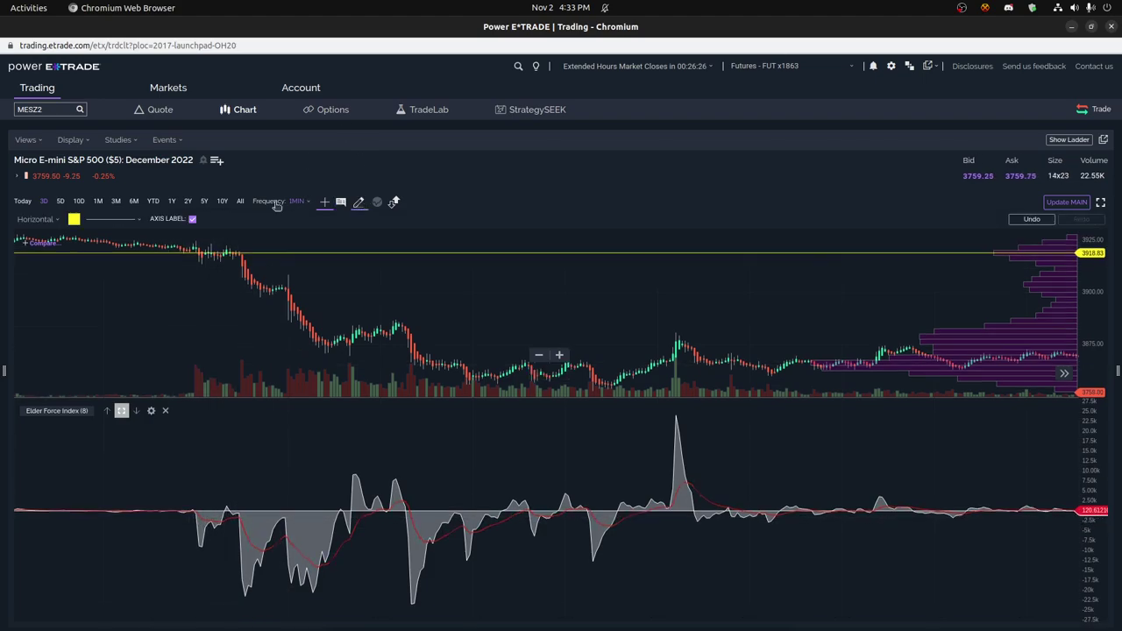
click(37, 218)
scroll(50, 252, up, 3)
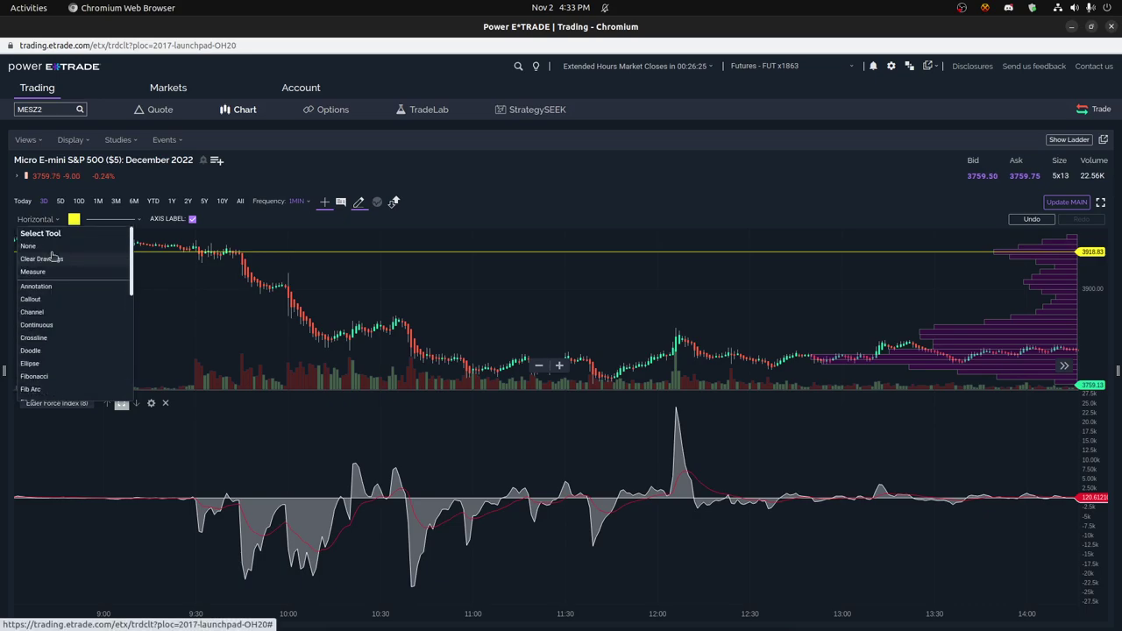
click(53, 273)
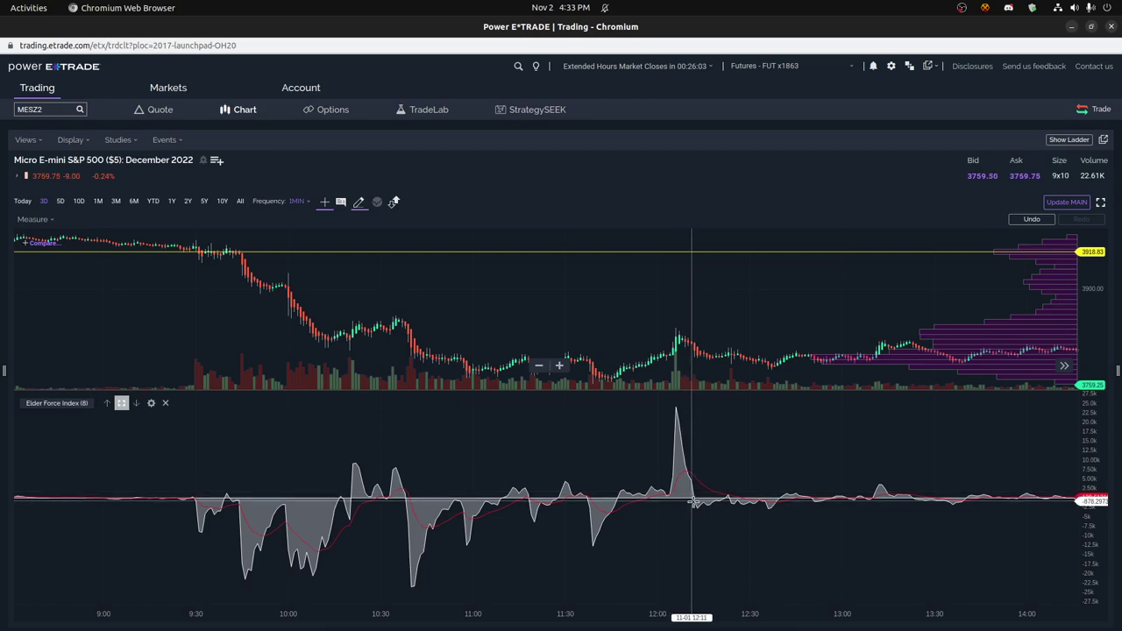
Step: Restore the Elder Force Index to normal size, maximize the MACD (8,16,8) and examine its recovery after the November 1 morning drop
click(121, 402)
click(100, 404)
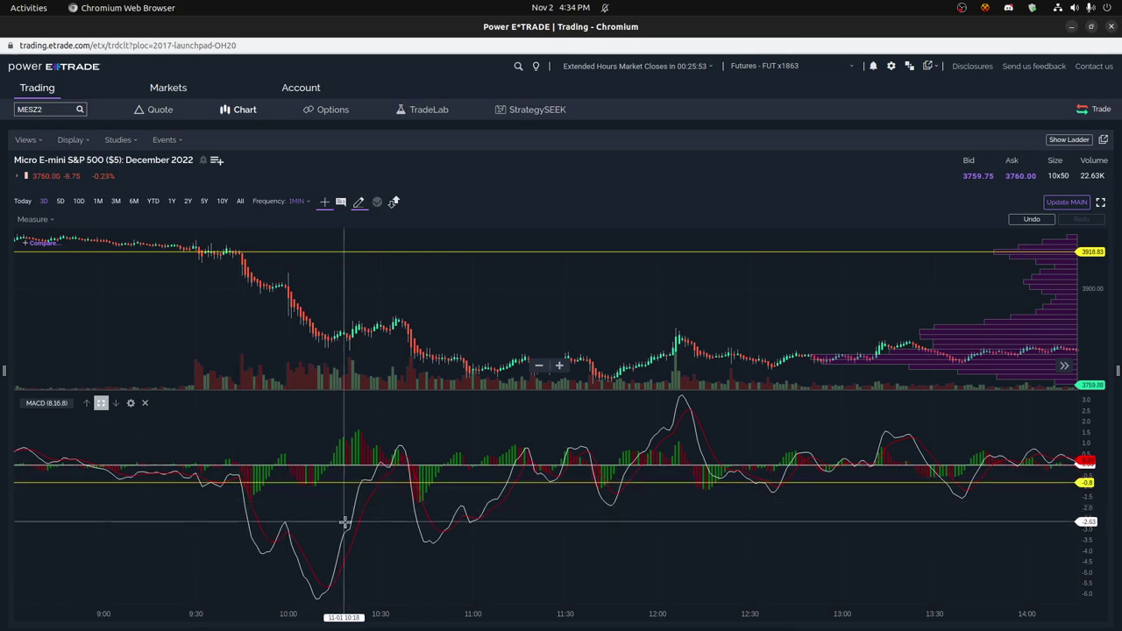
drag(343, 521, 403, 482)
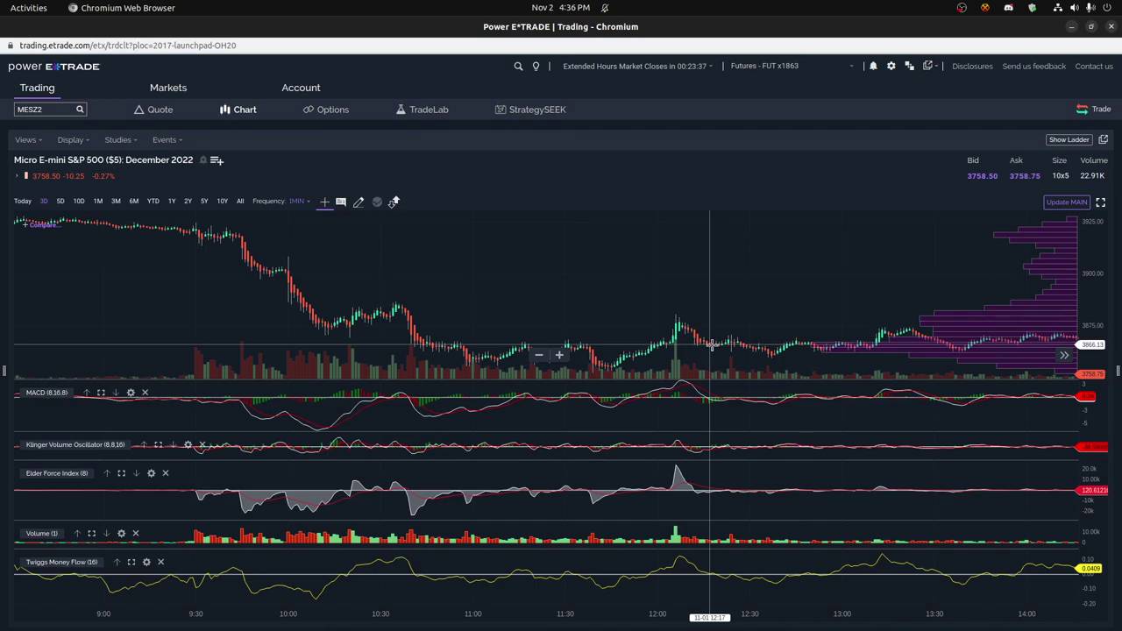
Step: Maximize the MACD (8,16,8) and draw two yellow, nearly level lines across it with the Line tool, at about 1.0 and -2.0
click(101, 393)
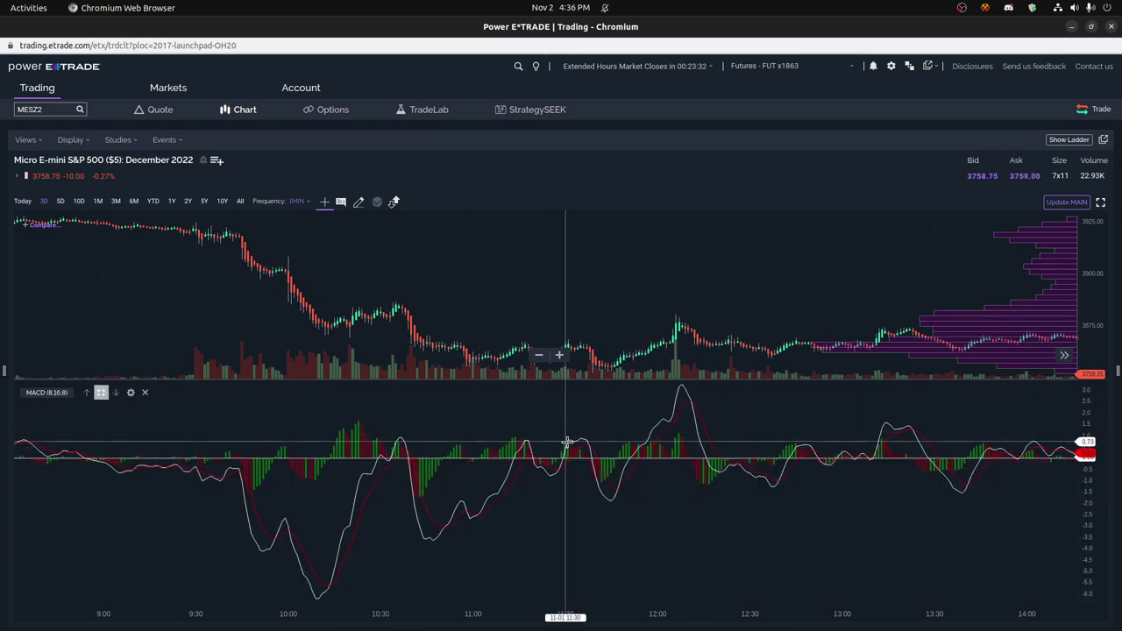
click(360, 203)
click(29, 218)
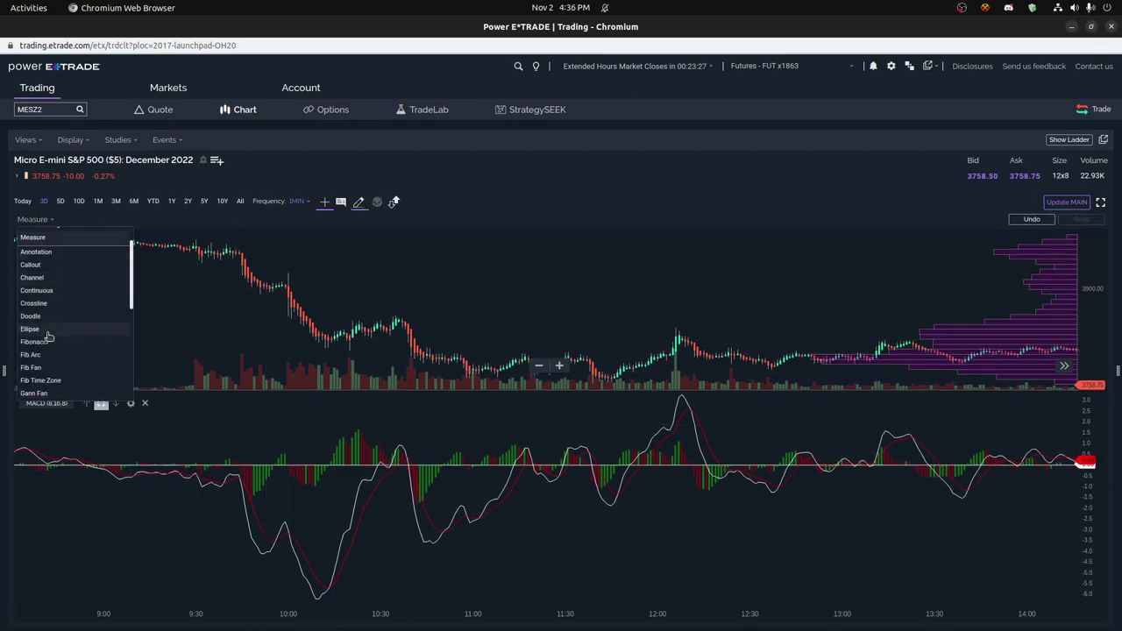
scroll(48, 333, down, 3)
click(47, 308)
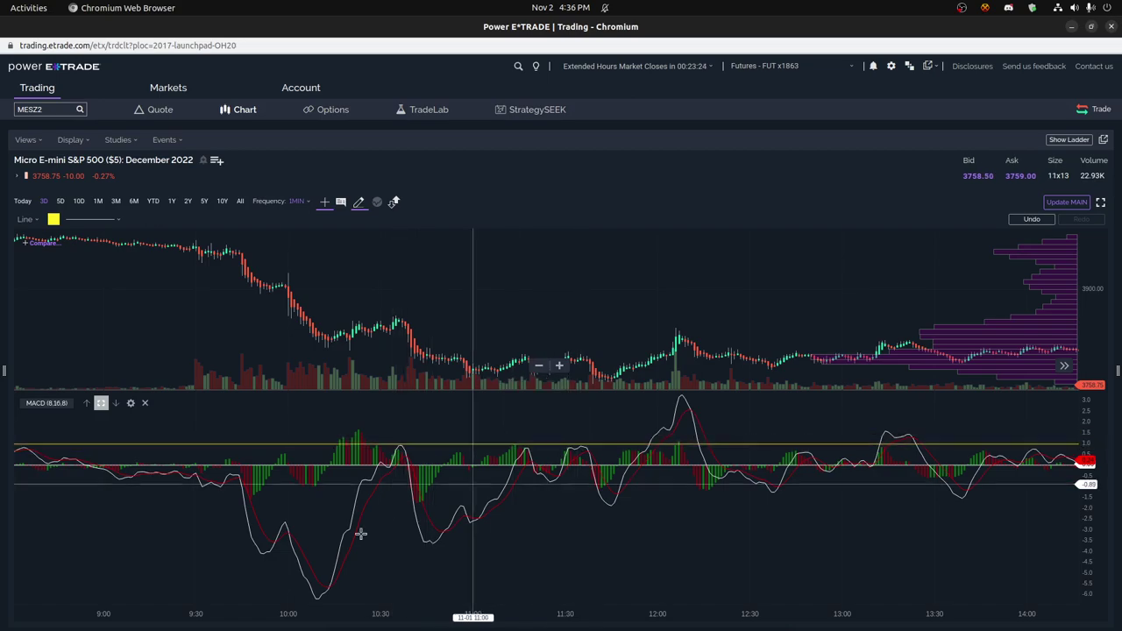
drag(273, 508, 636, 507)
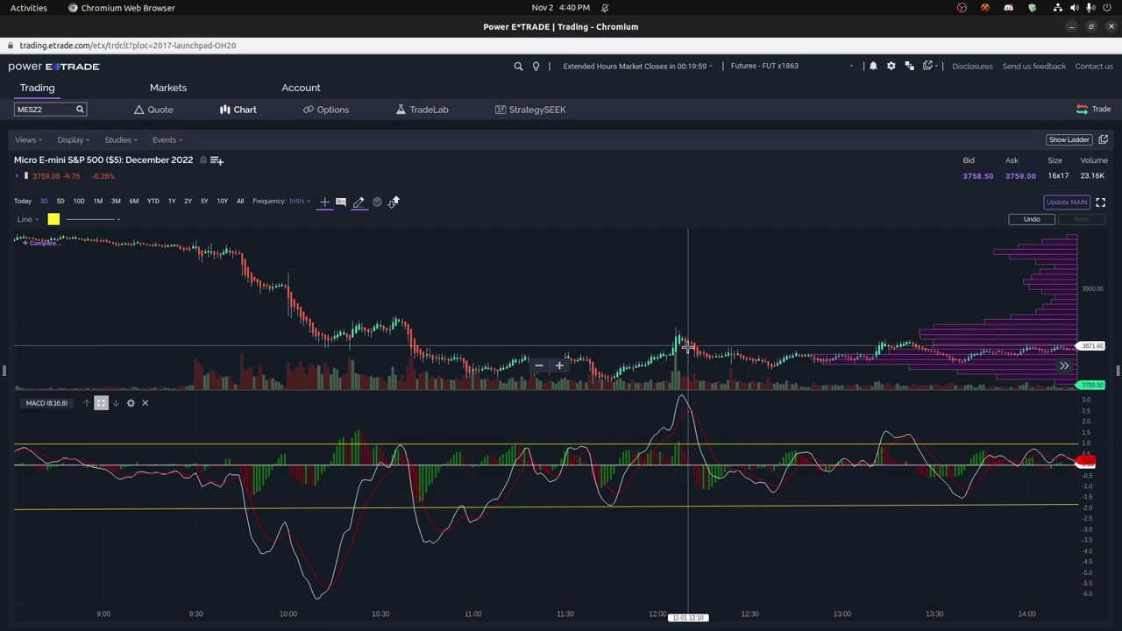
Step: Examine the MACD against the November 1 price candles around 10:00 to 13:00 and review its period settings without changing them
scroll(683, 330, up, 3)
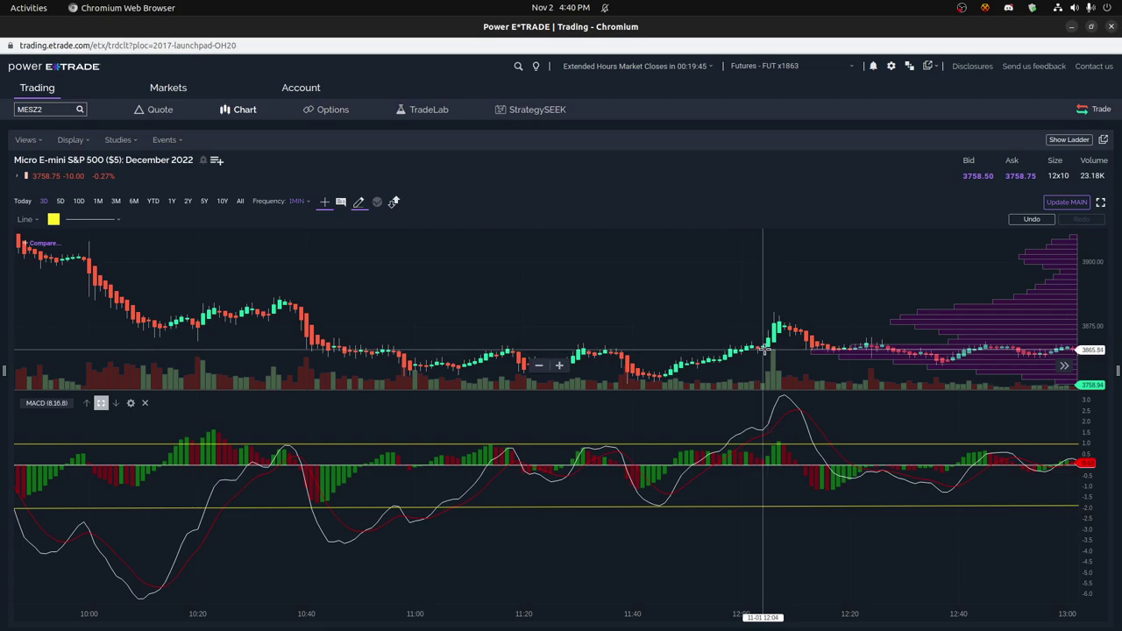
scroll(745, 356, down, 3)
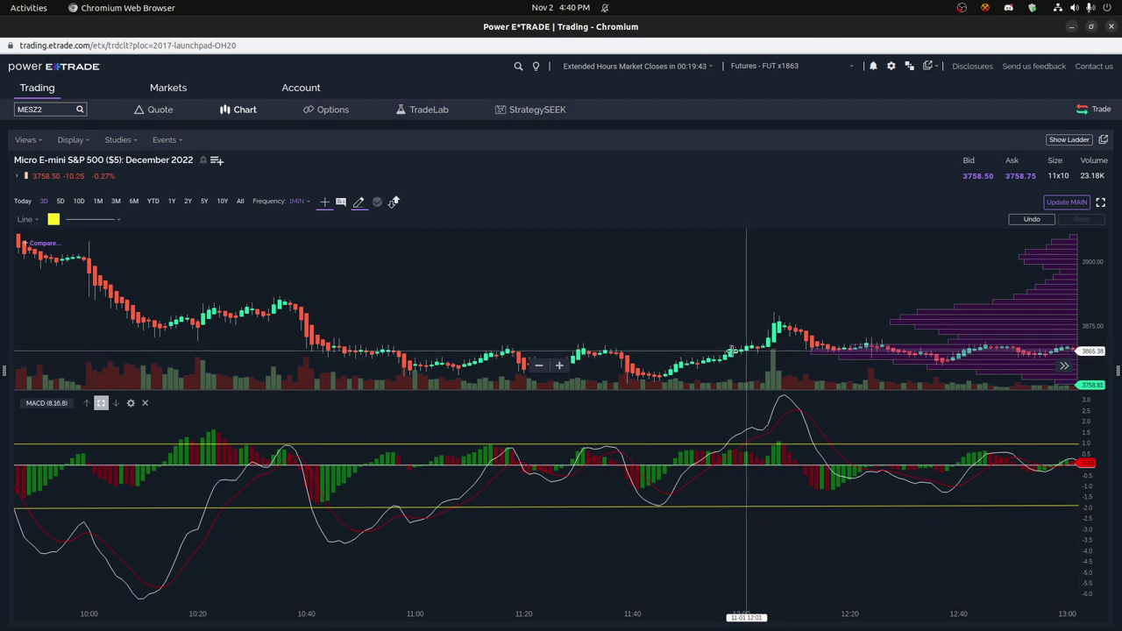
scroll(642, 353, down, 1)
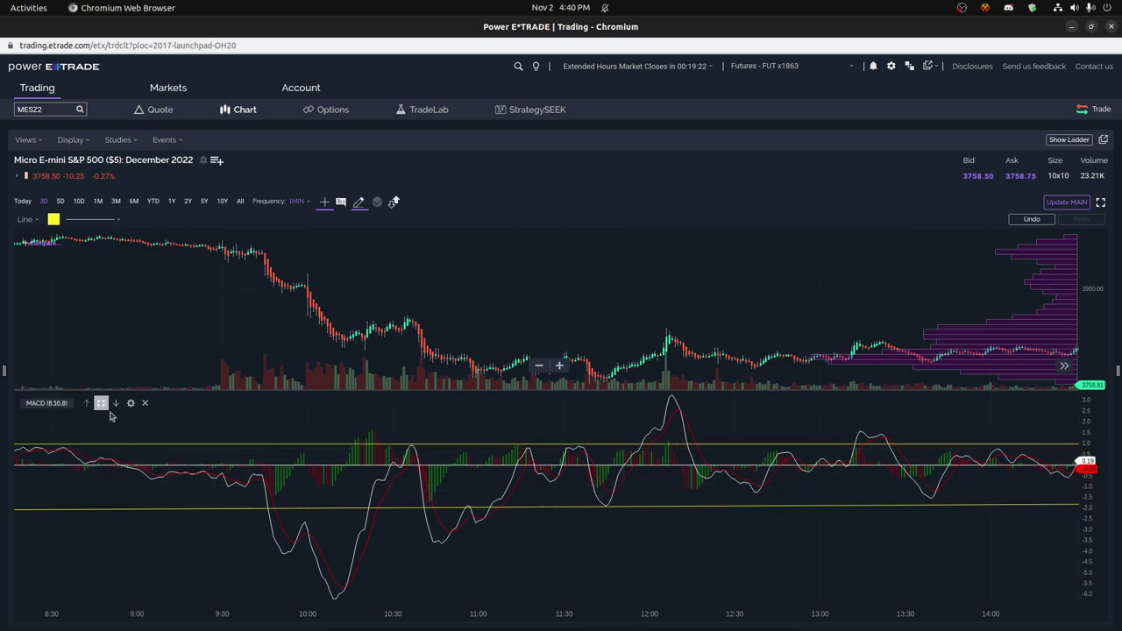
mouse_move(405, 444)
mouse_down()
mouse_move(664, 432)
mouse_move(684, 404)
mouse_move(338, 603)
mouse_move(352, 417)
mouse_up()
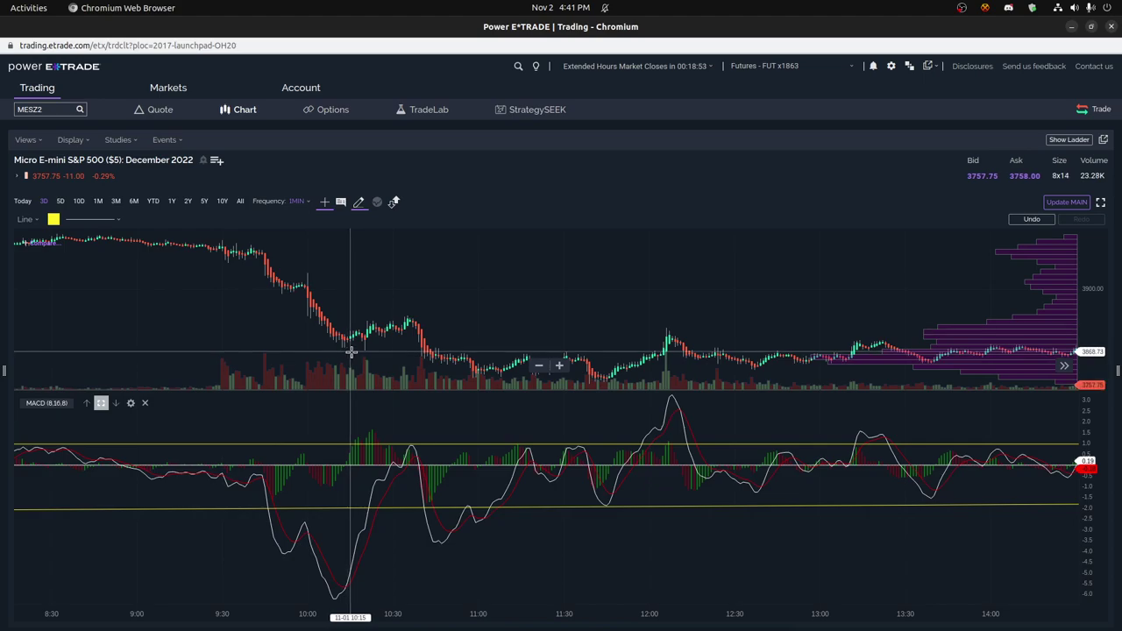
click(131, 404)
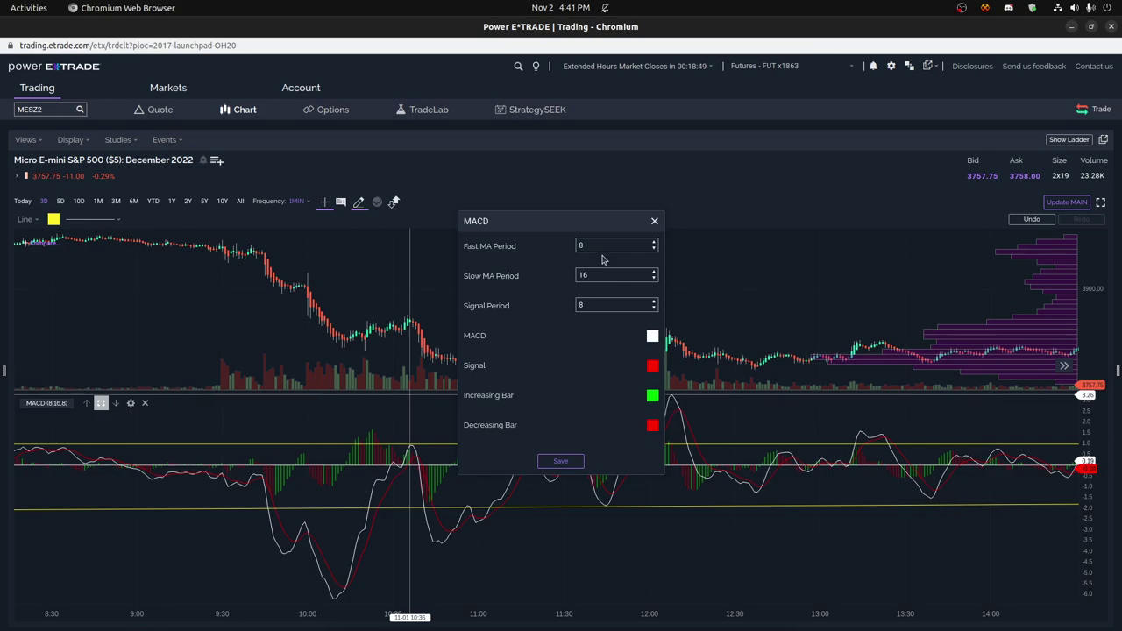
click(654, 221)
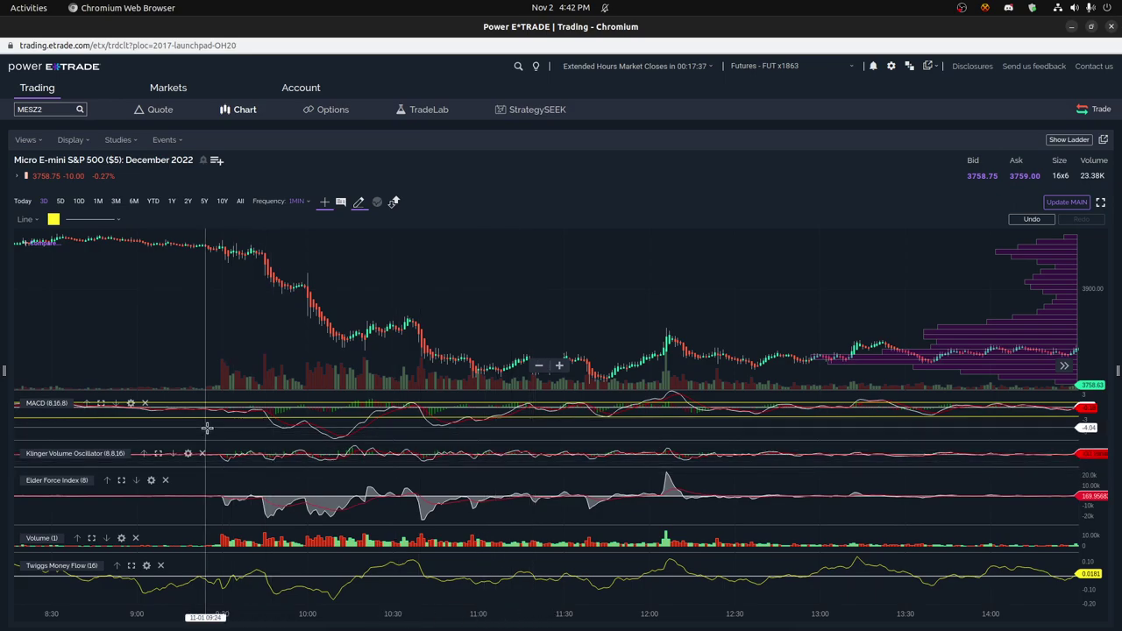
drag(404, 403, 579, 404)
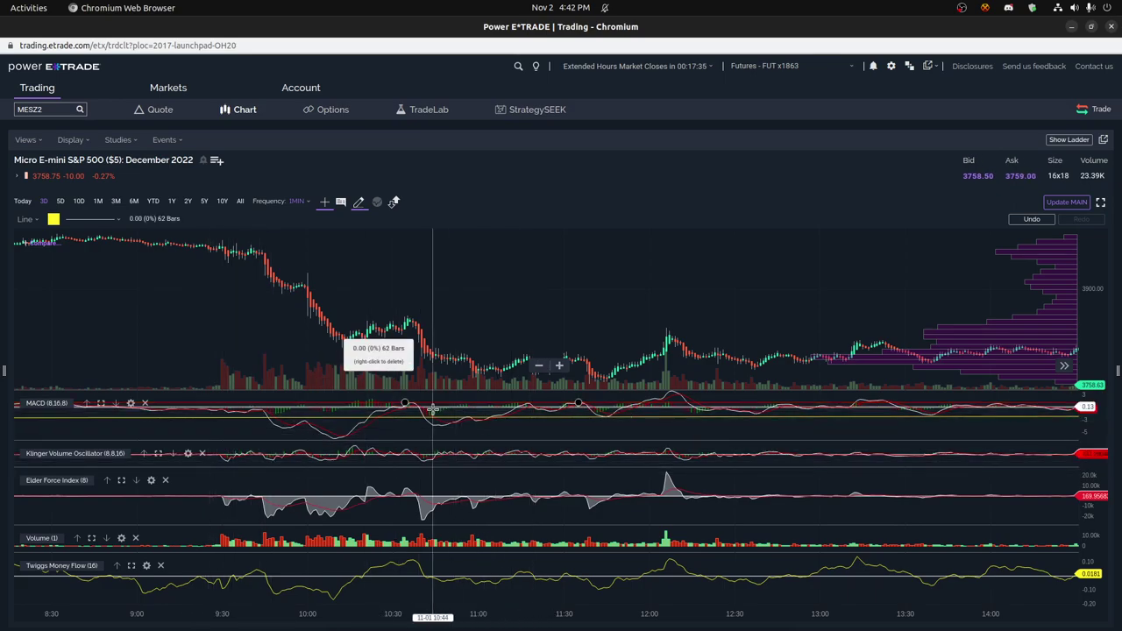
drag(433, 410, 331, 412)
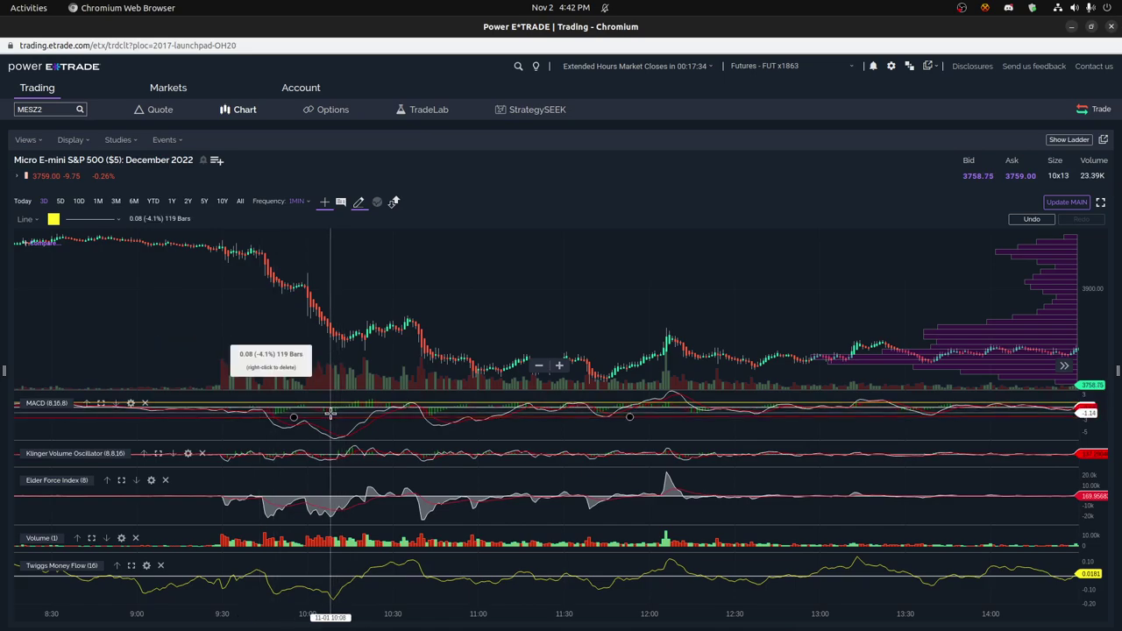
right_click(330, 413)
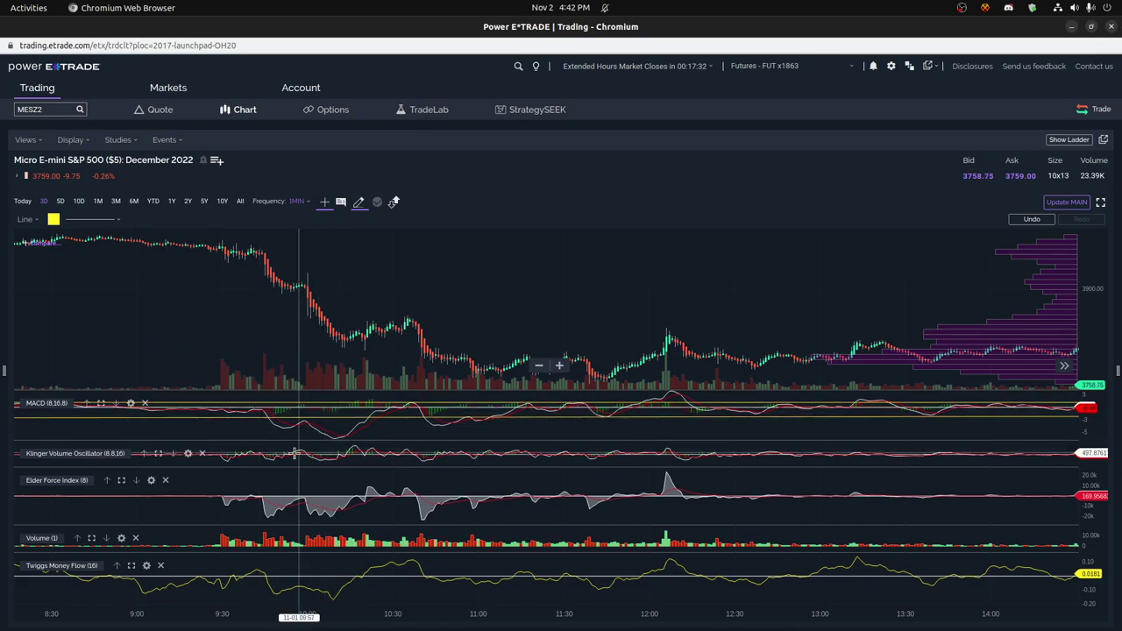
key(ctrl+z)
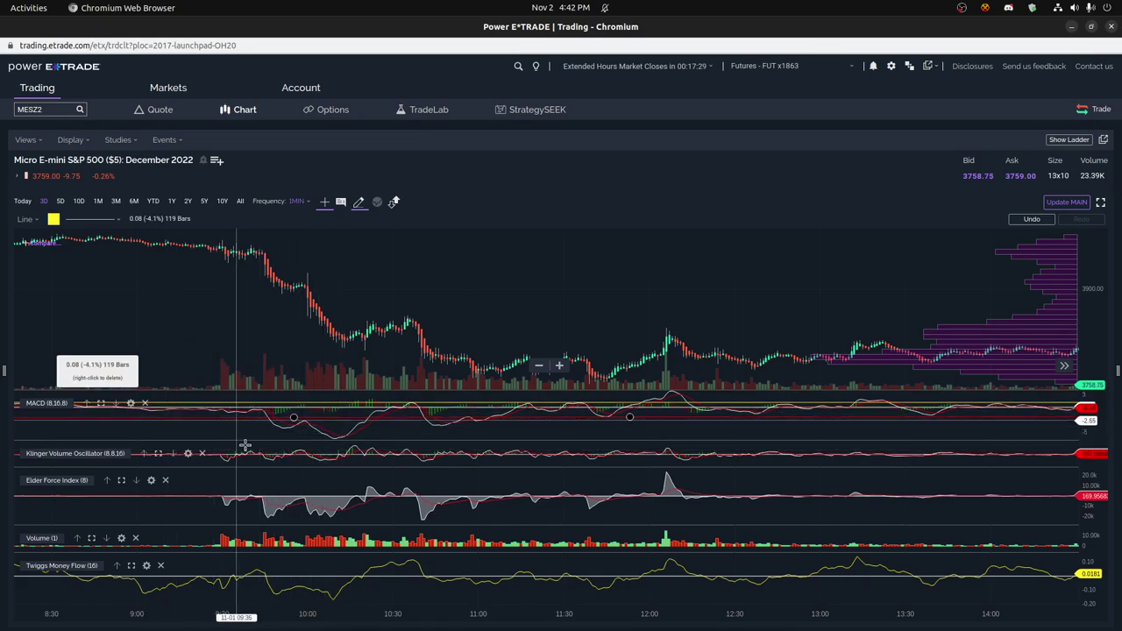
key(ctrl+y)
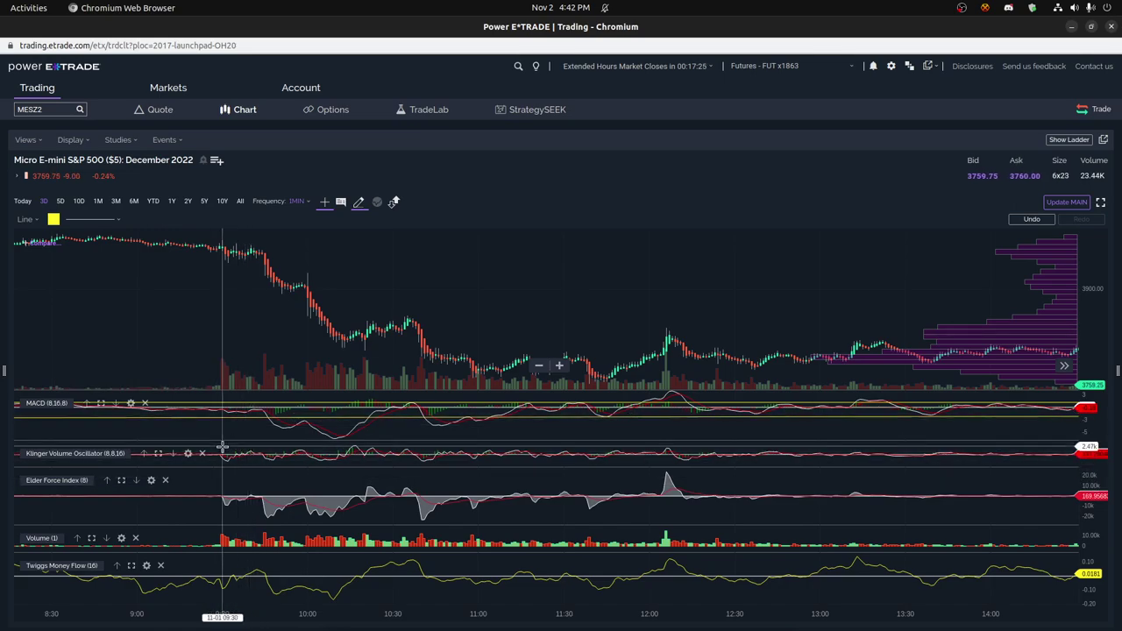
key(ctrl+z)
key(ctrl+y)
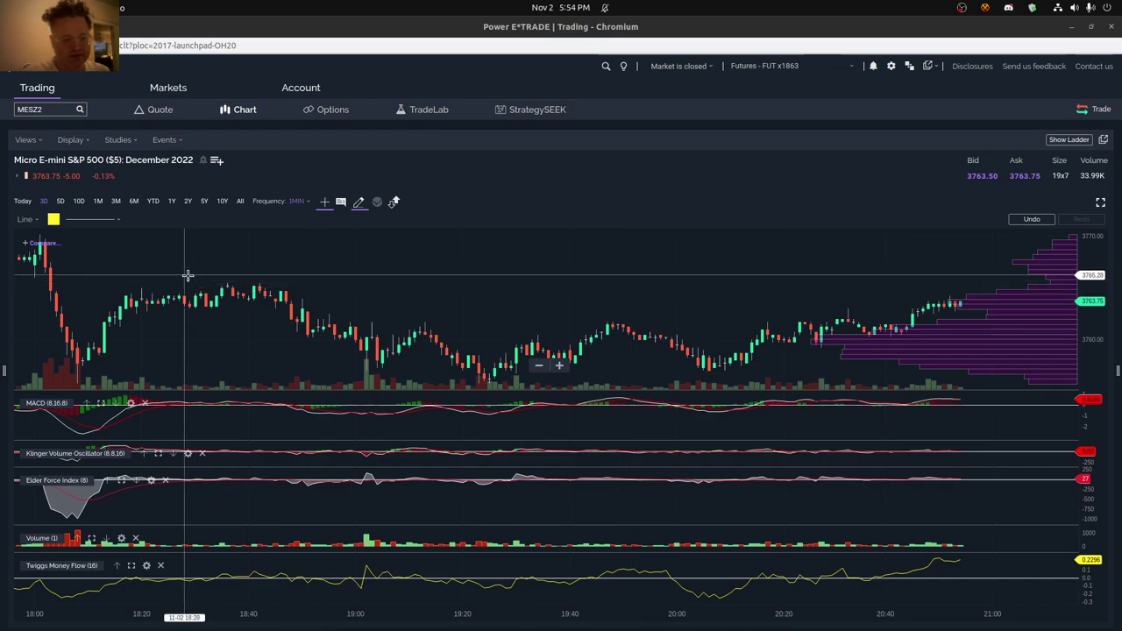
Step: Draw yellow horizontal lines across the November 2 evening price chart at about 3764.98, 3756.09 and 3759.88, and leave drawing mode
click(24, 219)
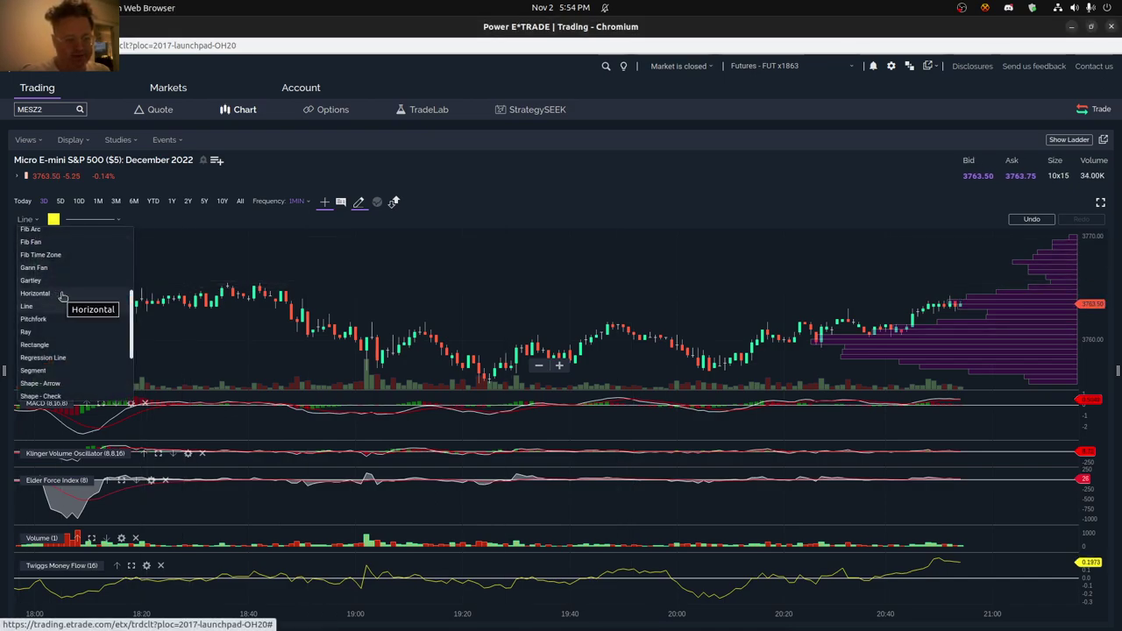
click(35, 293)
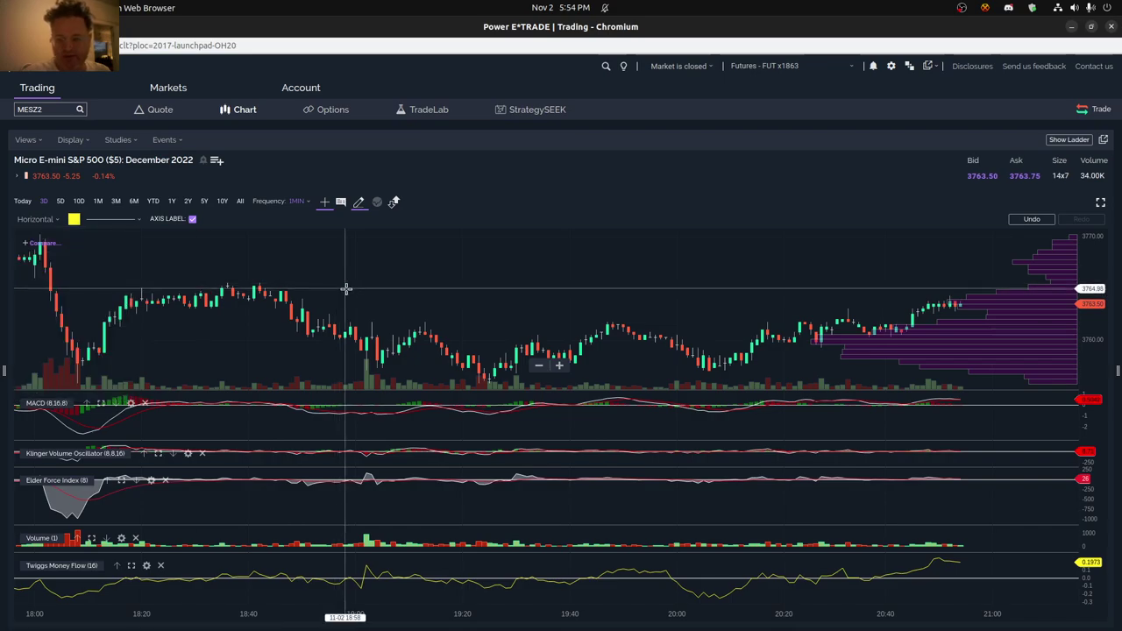
click(347, 289)
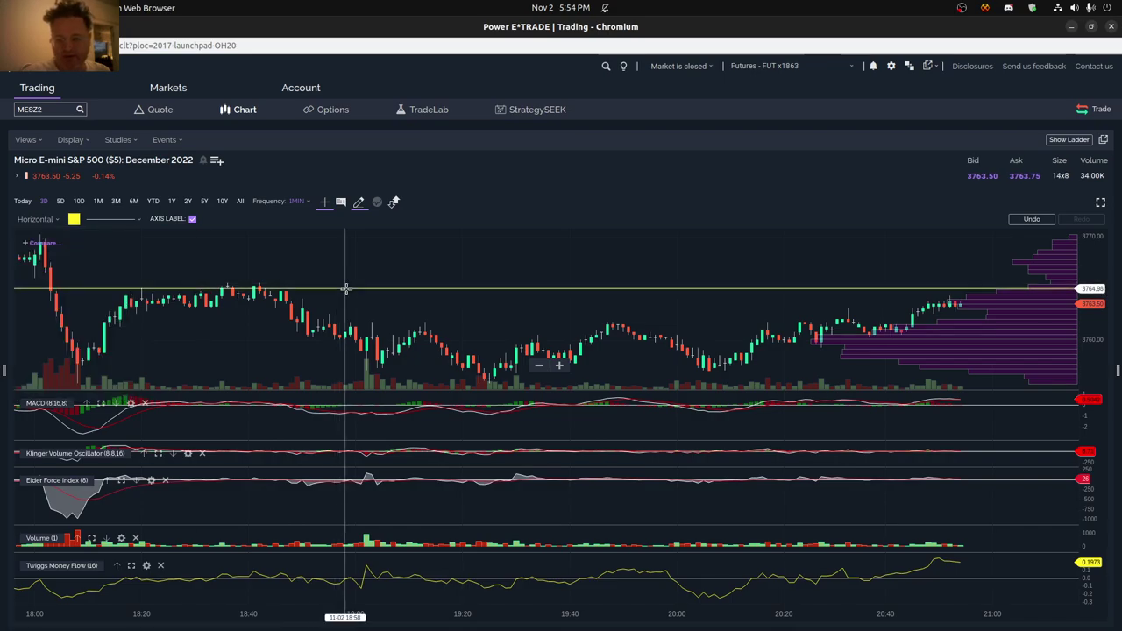
click(407, 381)
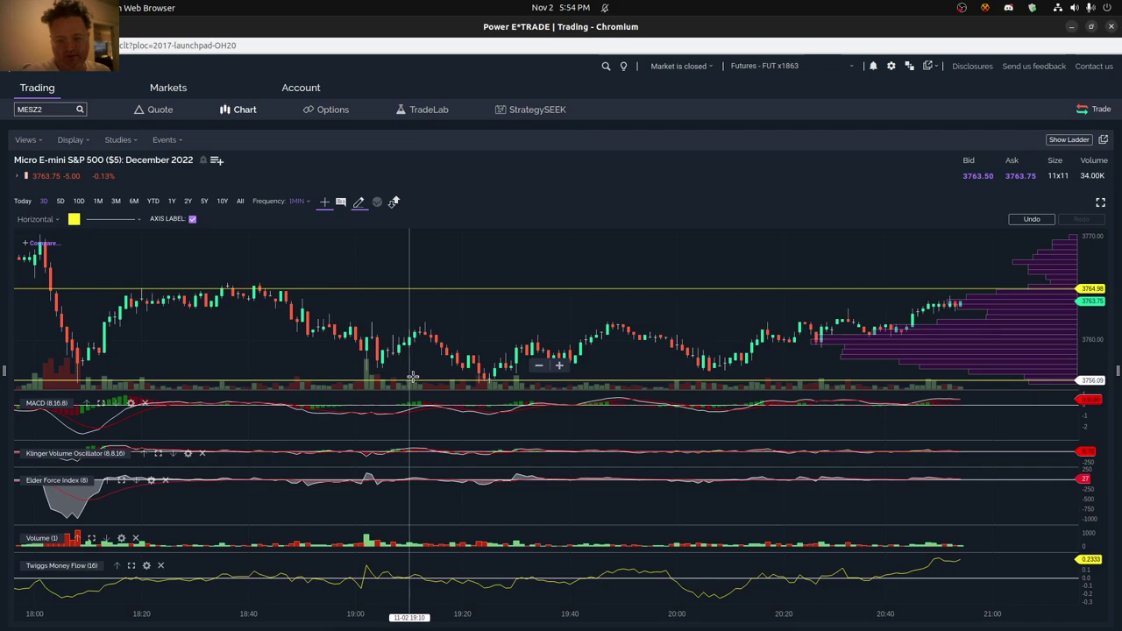
click(460, 341)
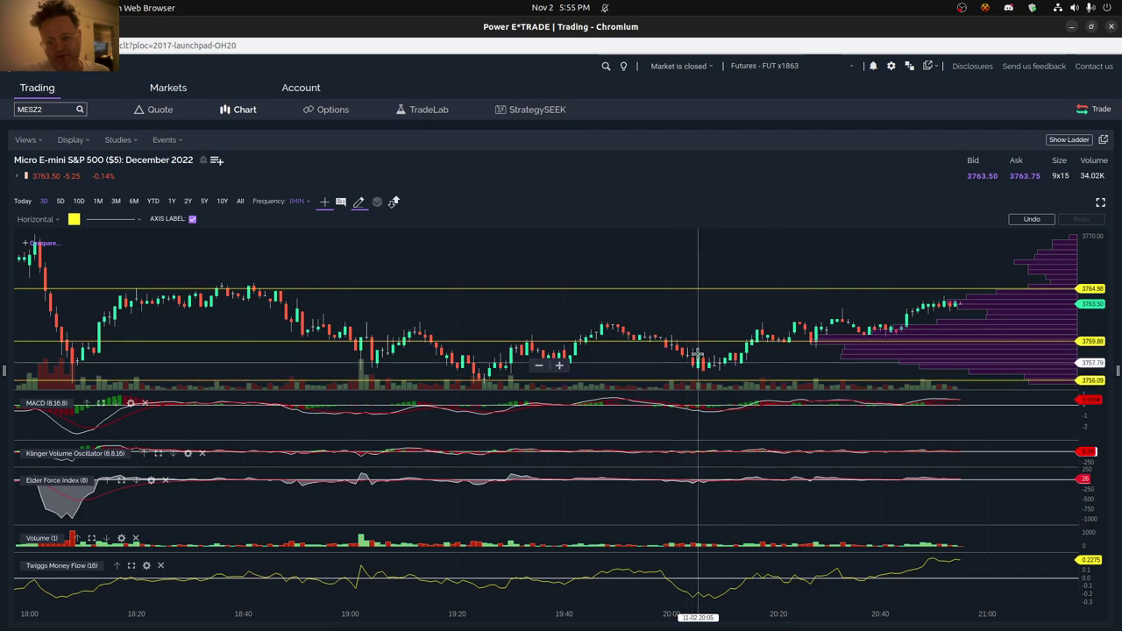
drag(697, 340, 698, 344)
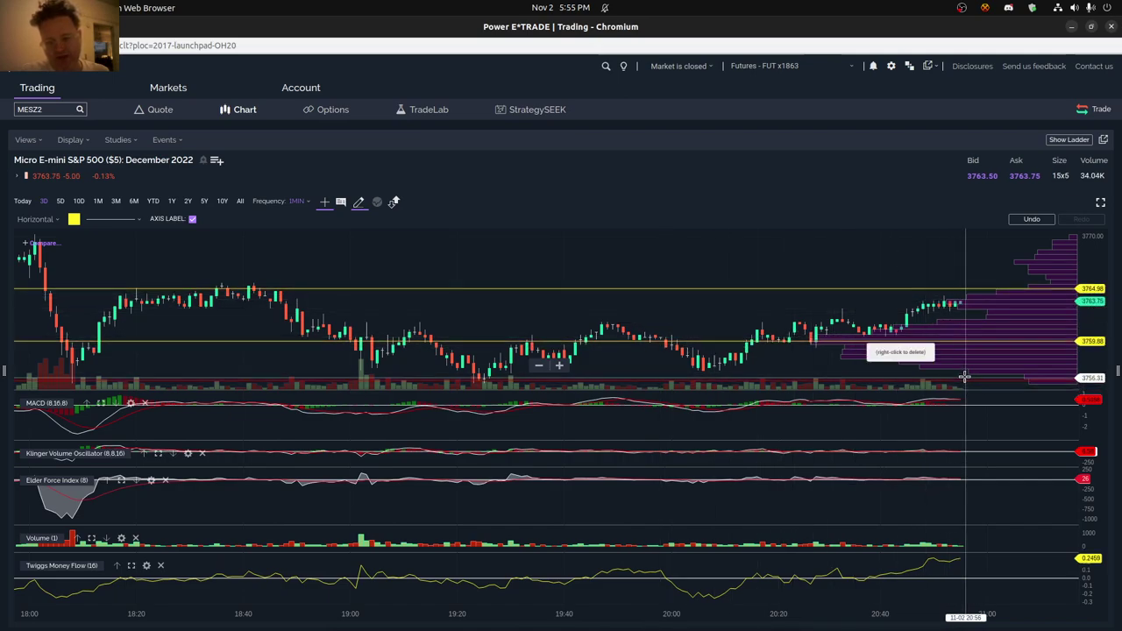
drag(964, 378, 956, 380)
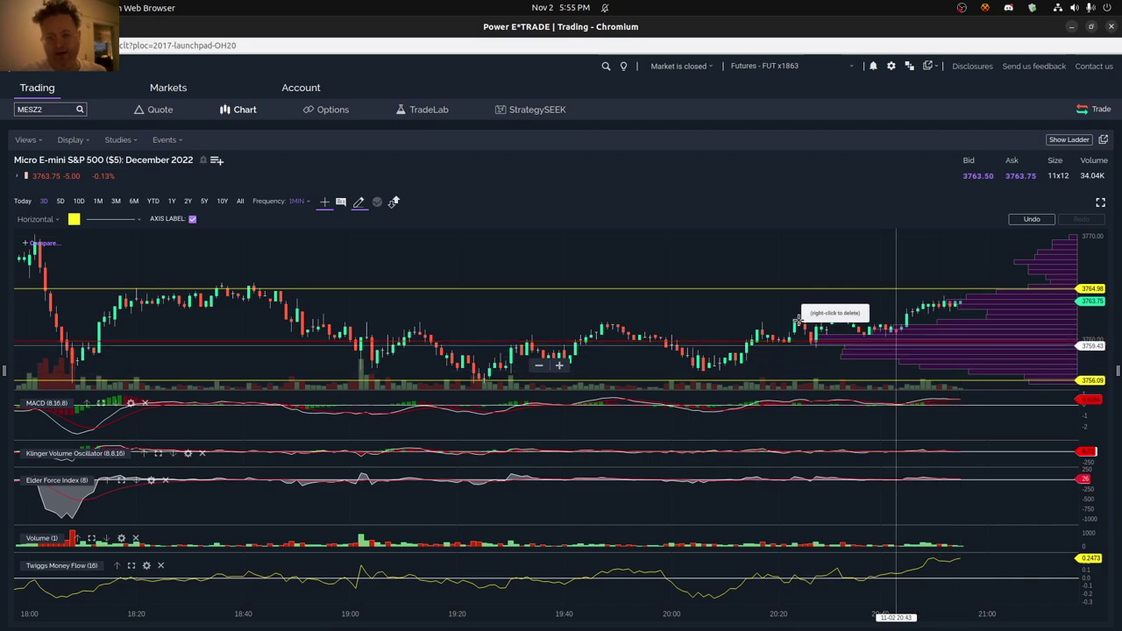
click(358, 201)
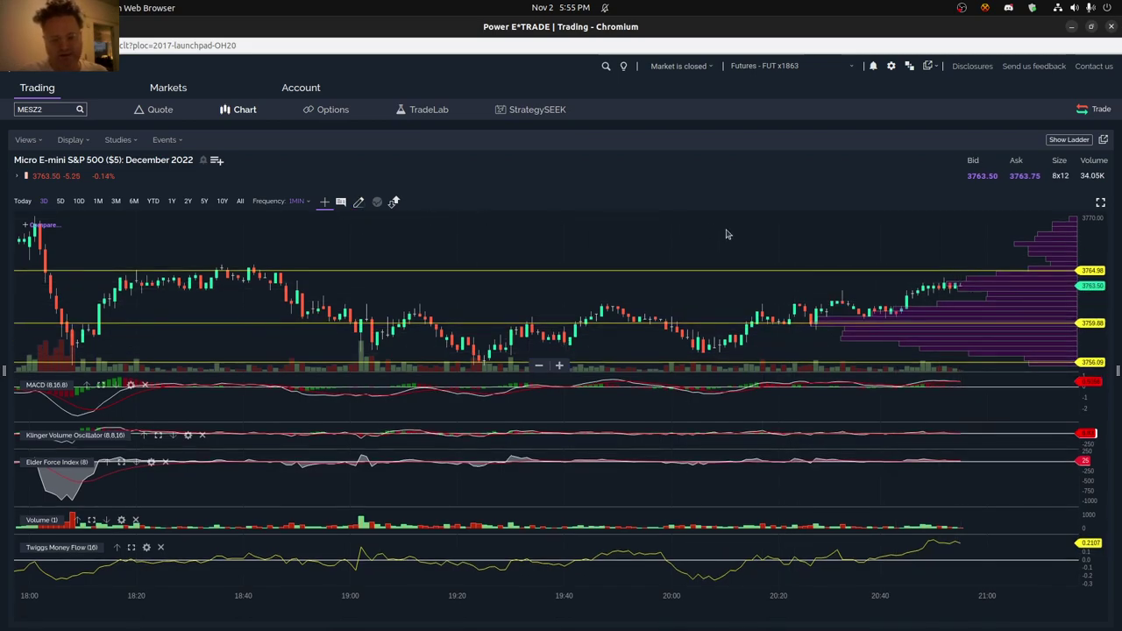
Step: Move the middle horizontal line on the price chart to about 3760.17, level with the longest volume profile bar
drag(726, 235, 549, 254)
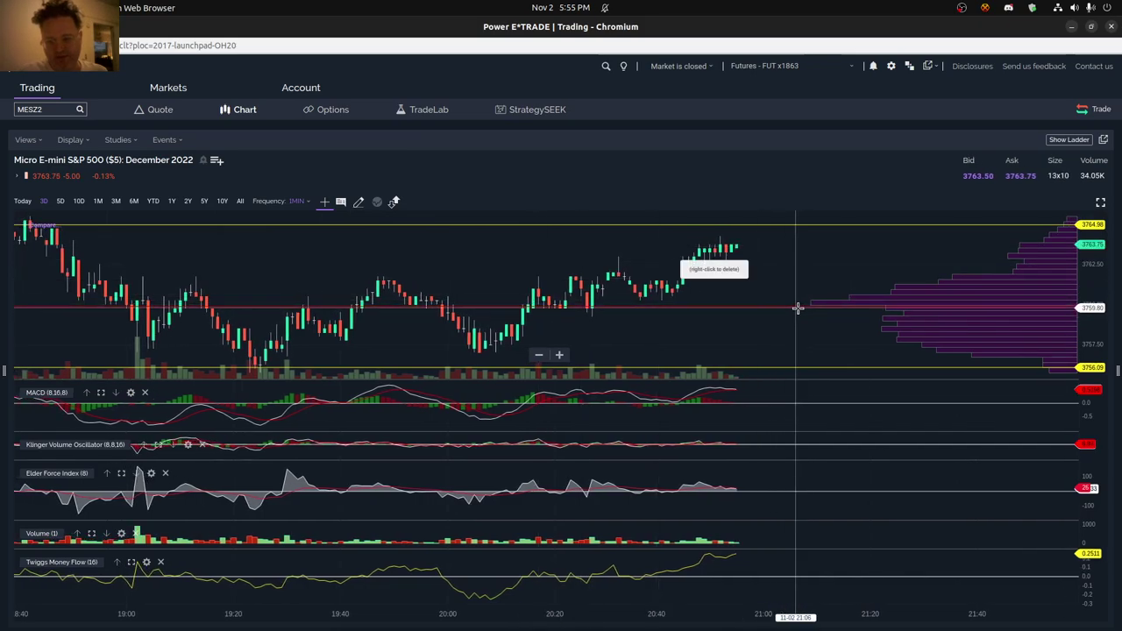
drag(797, 308, 797, 302)
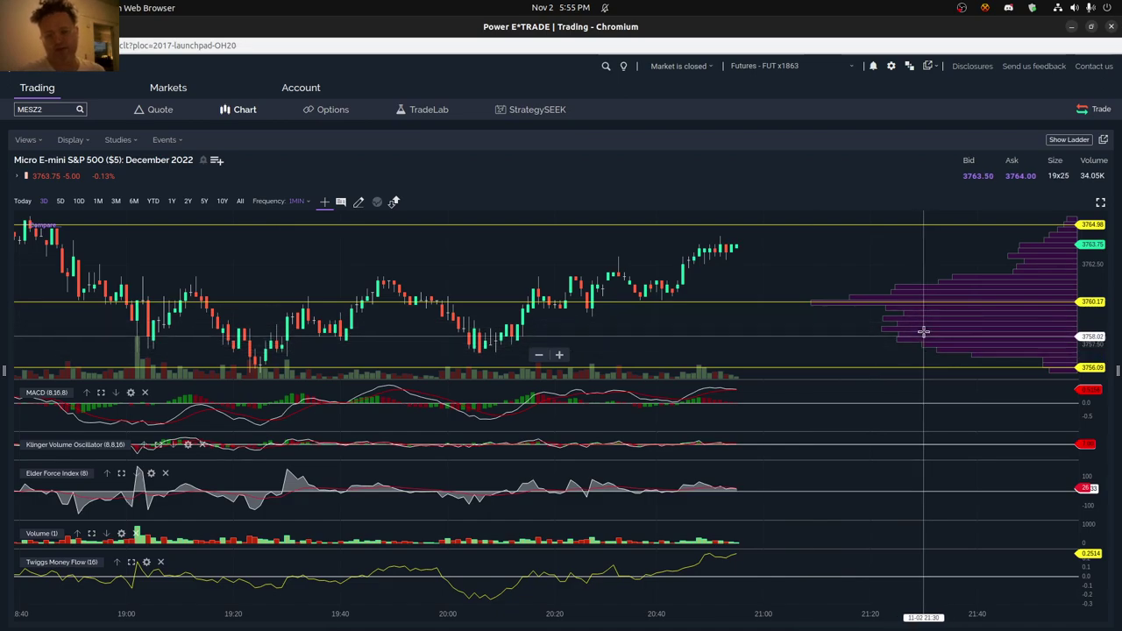
drag(659, 302, 666, 303)
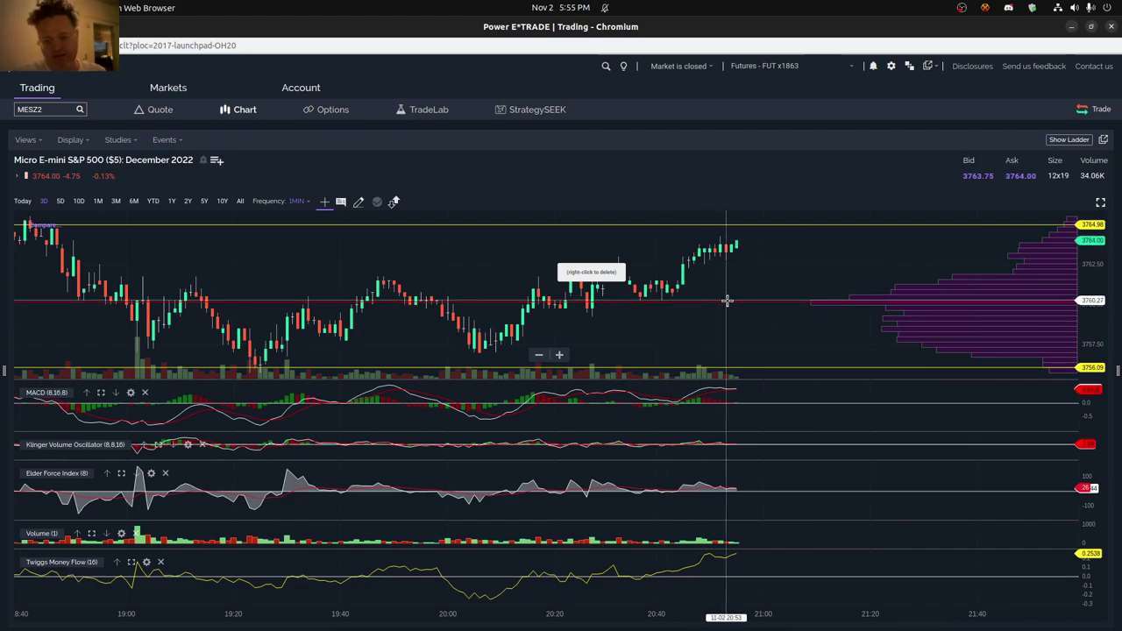
click(939, 325)
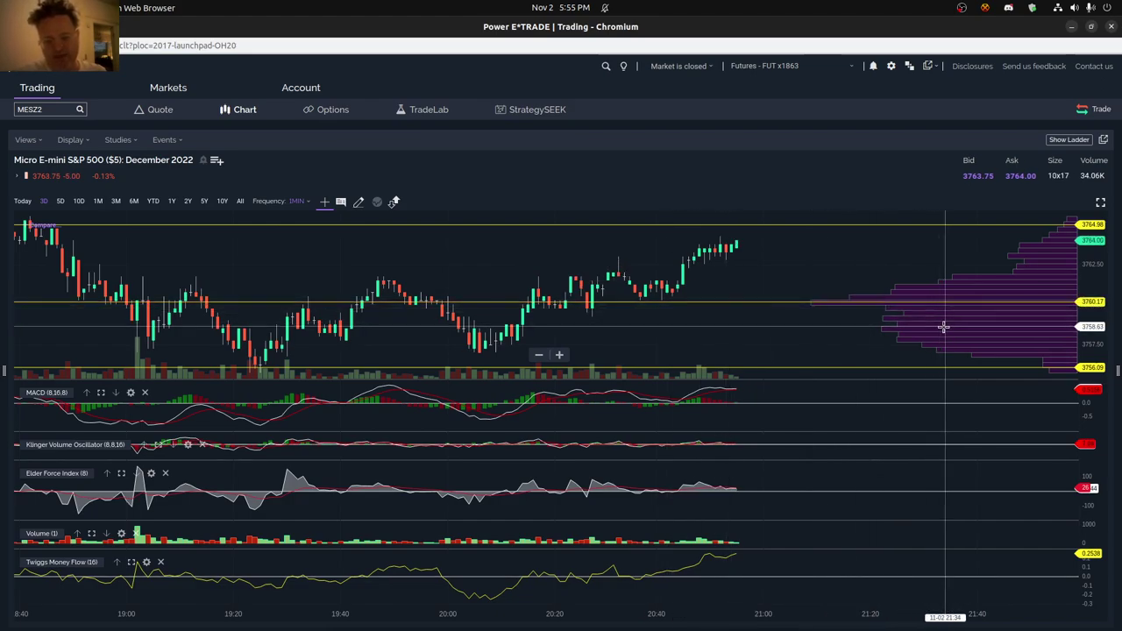
drag(594, 302, 754, 300)
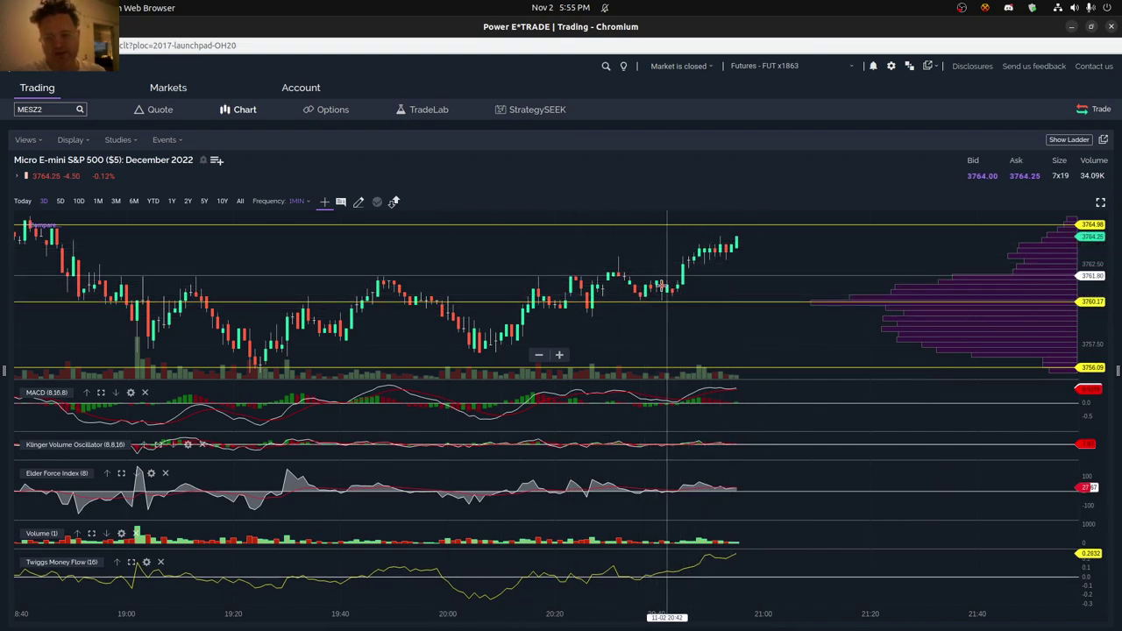
Step: Draw a yellow horizontal line across the November 2 evening price highs at about 3771.06
drag(666, 301, 741, 301)
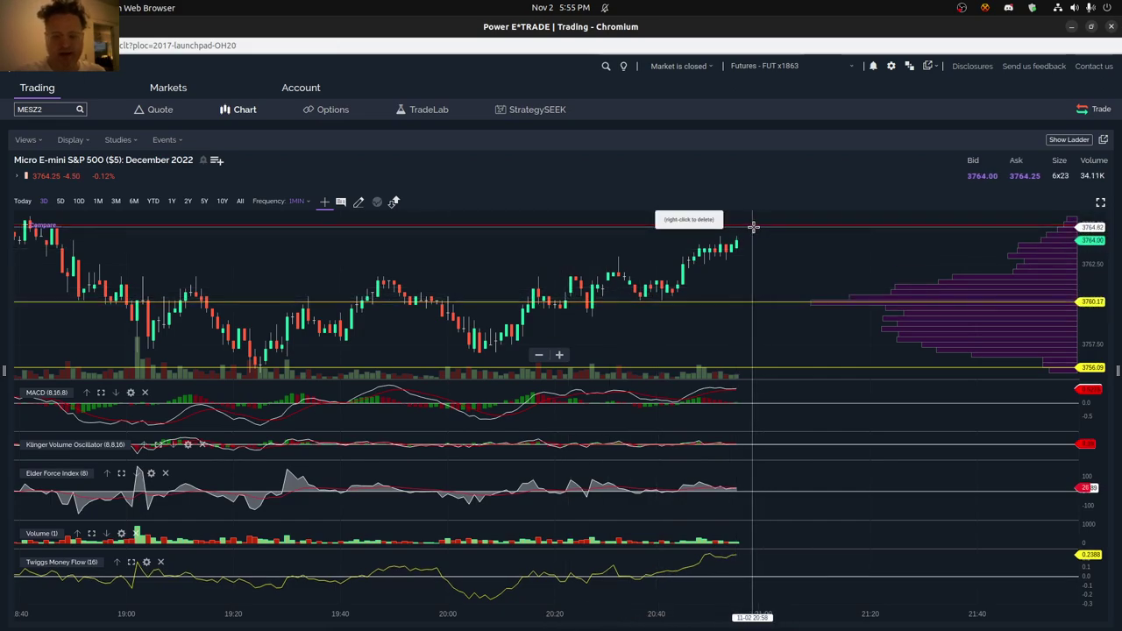
scroll(768, 250, down, 3)
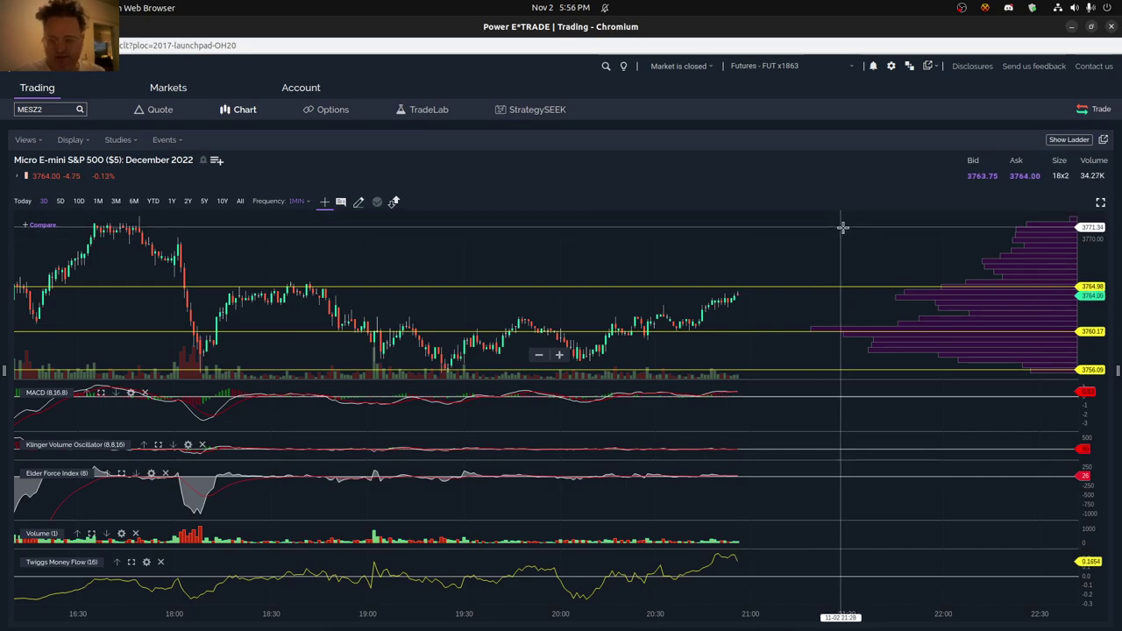
click(358, 201)
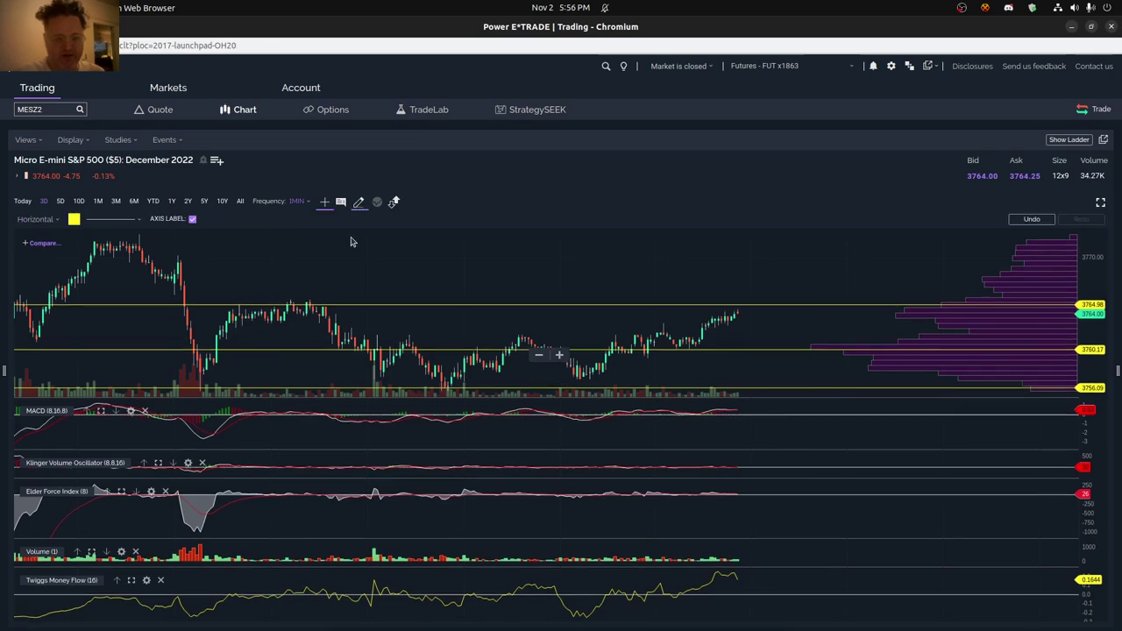
click(351, 244)
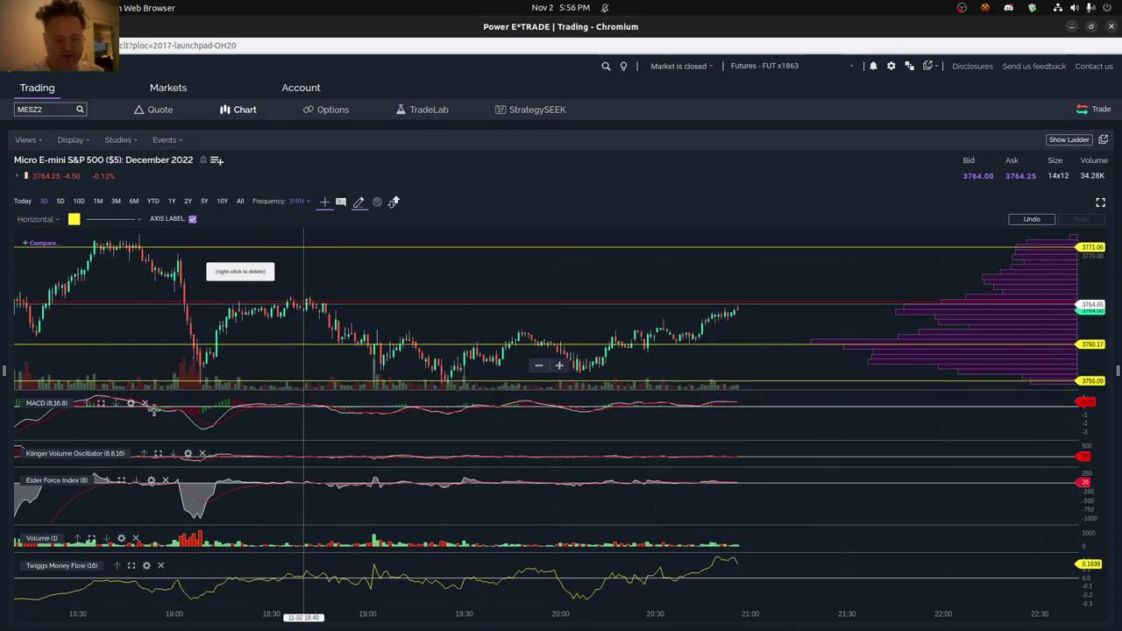
Step: Maximize the MACD (8,16,8), draw a yellow horizontal line across it at about 0.6, and restore all indicator panes
click(101, 404)
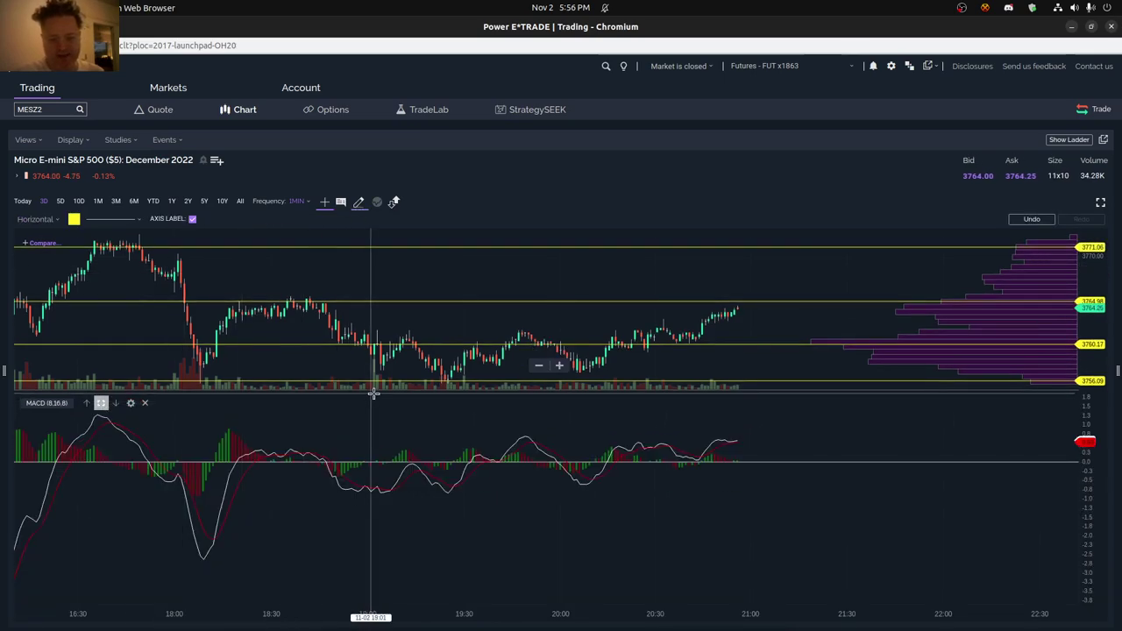
drag(369, 403, 413, 504)
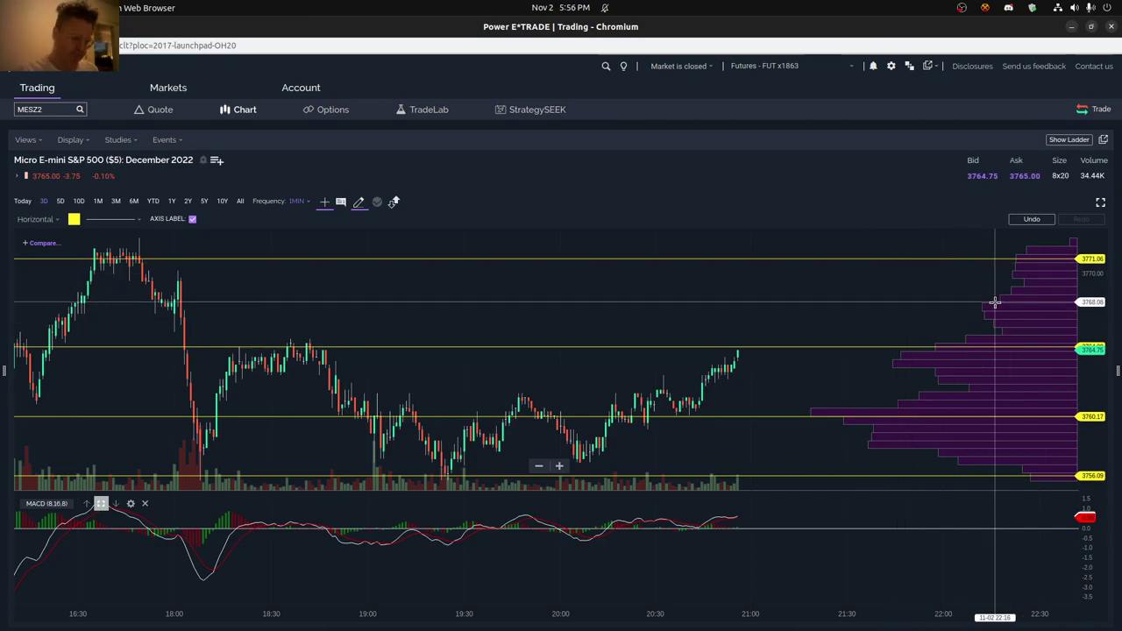
click(101, 403)
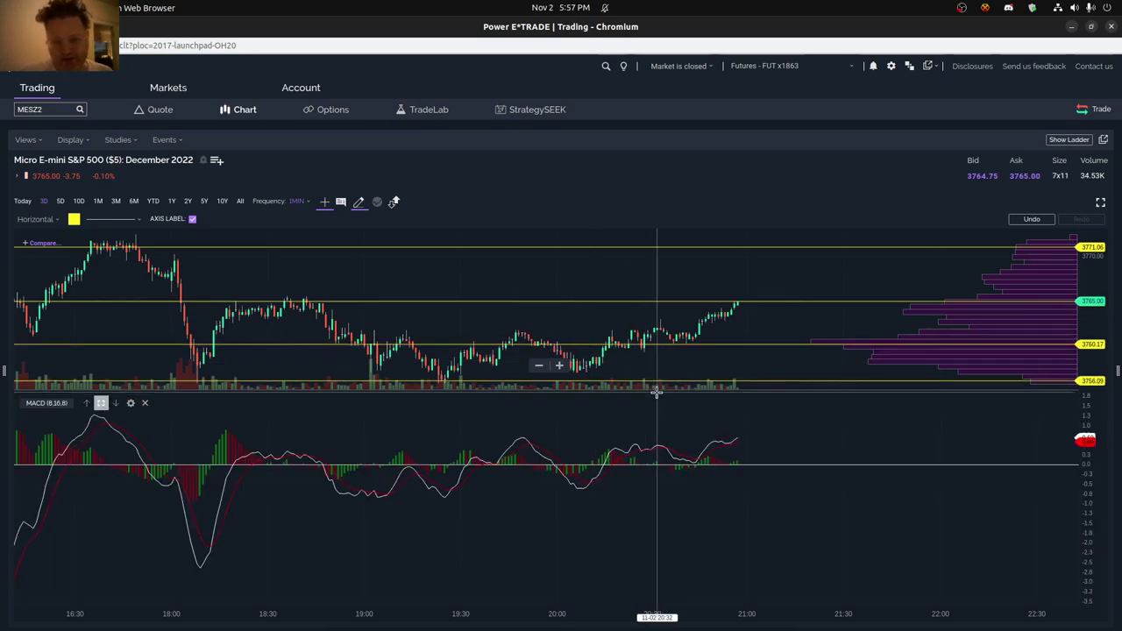
drag(656, 394, 656, 455)
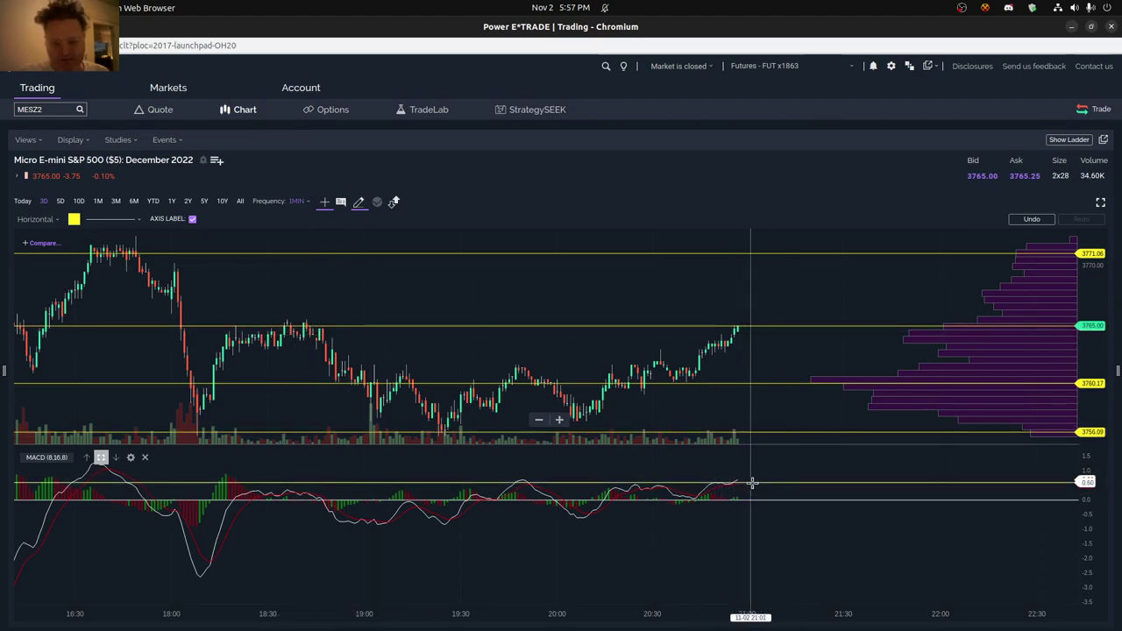
click(101, 457)
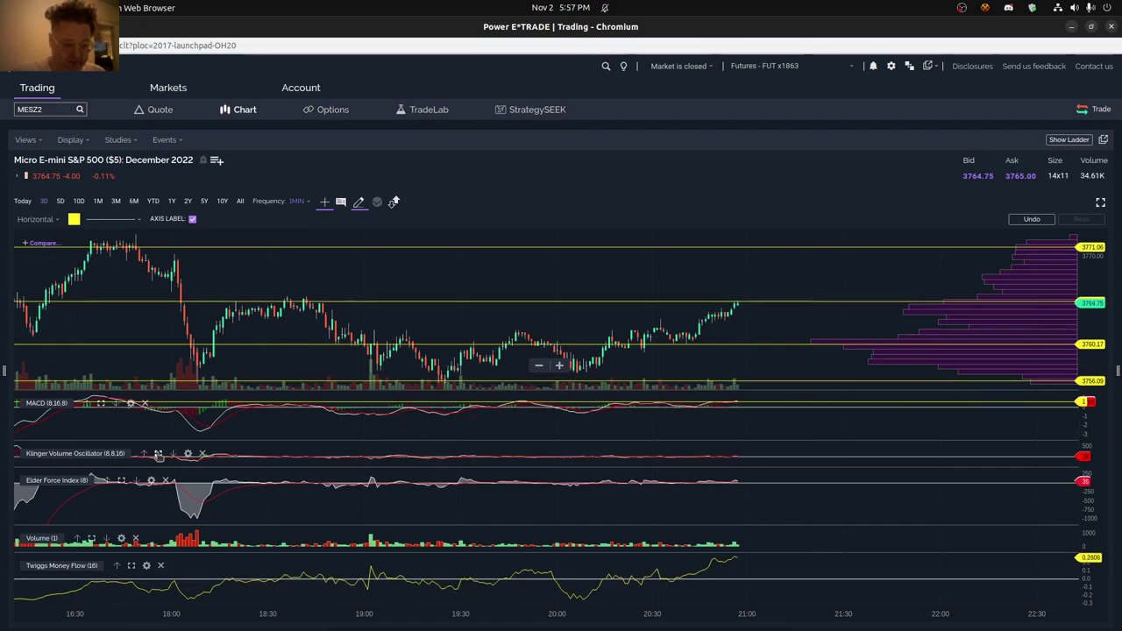
Step: Maximize the Klinger Volume Oscillator (8,8,16), draw a yellow horizontal line across it at about 60, and restore all indicator panes
click(158, 455)
scroll(419, 484, up, 3)
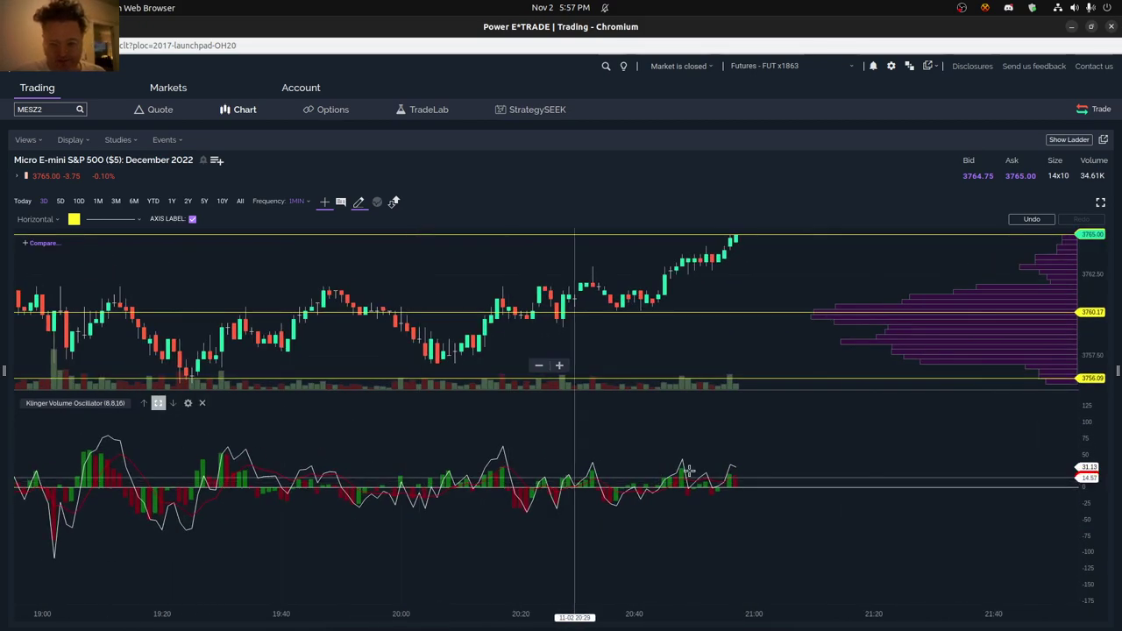
scroll(751, 462, up, 1)
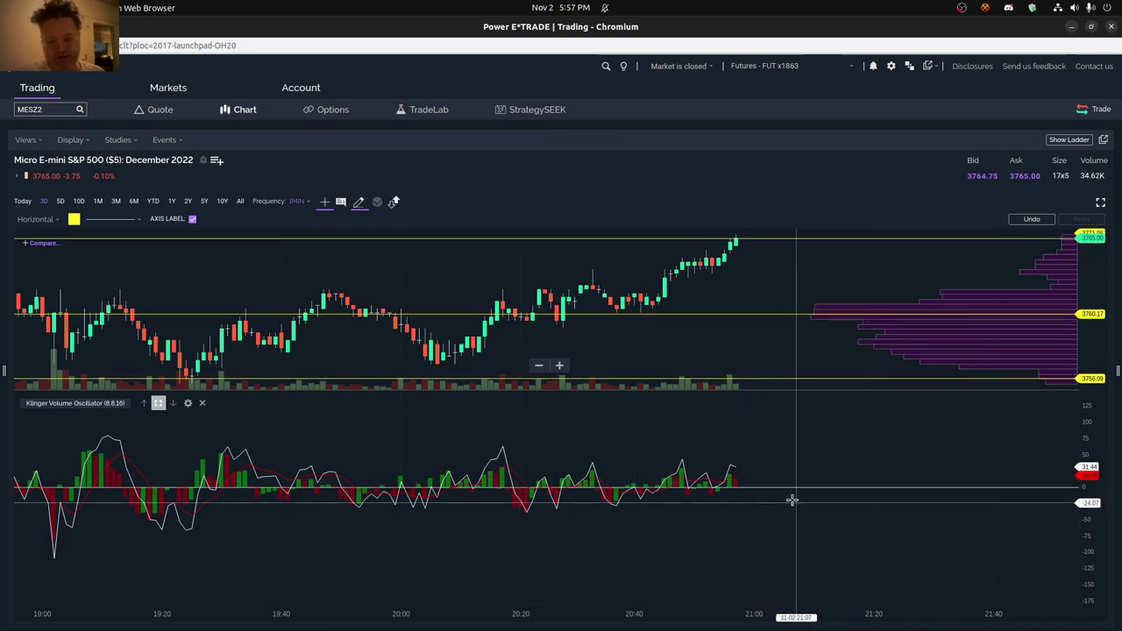
click(765, 449)
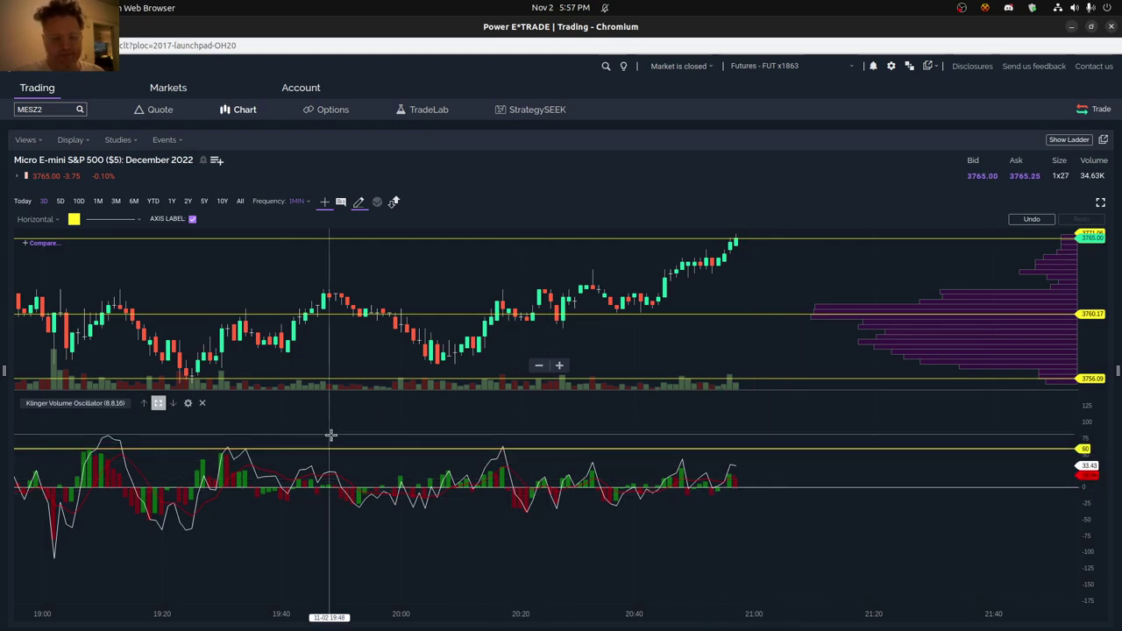
scroll(624, 447, down, 3)
scroll(628, 401, up, 3)
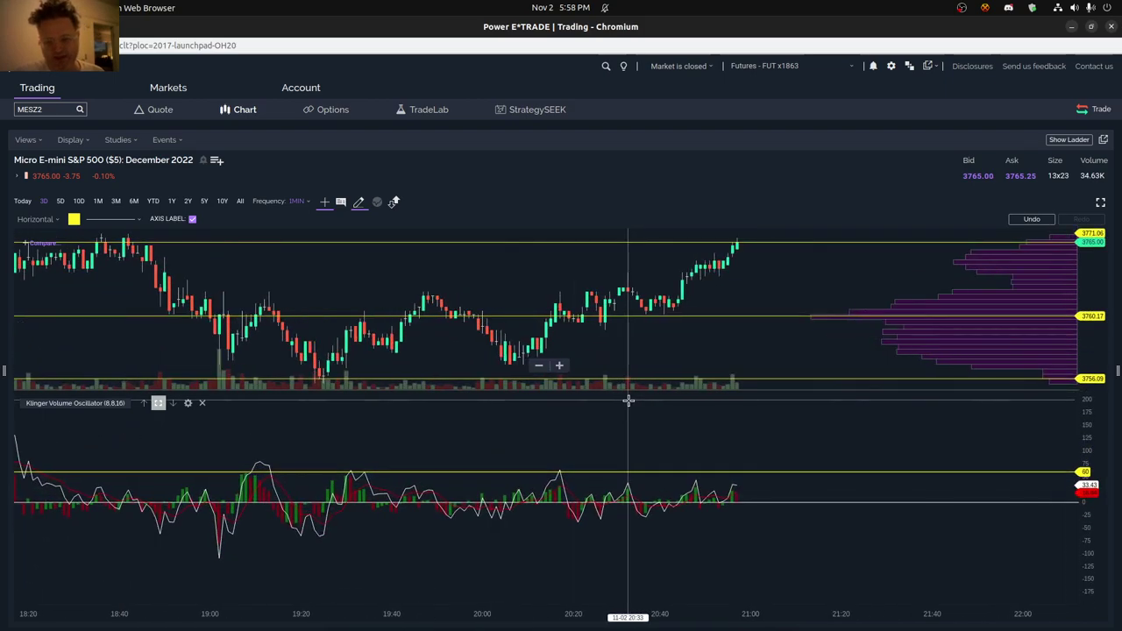
click(752, 243)
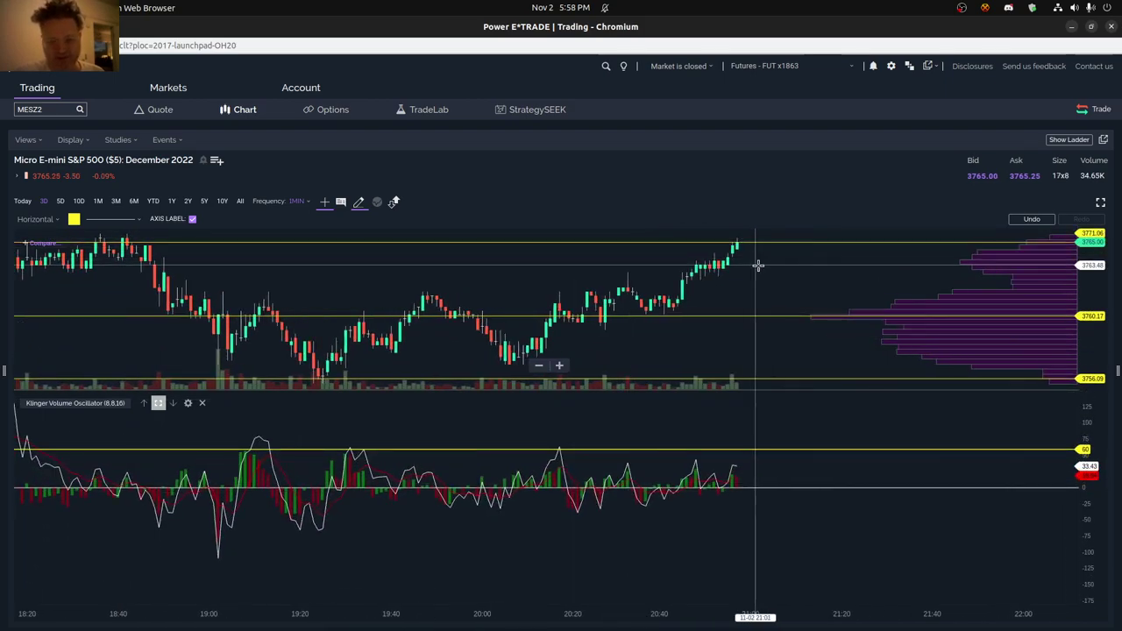
scroll(756, 242, down, 1)
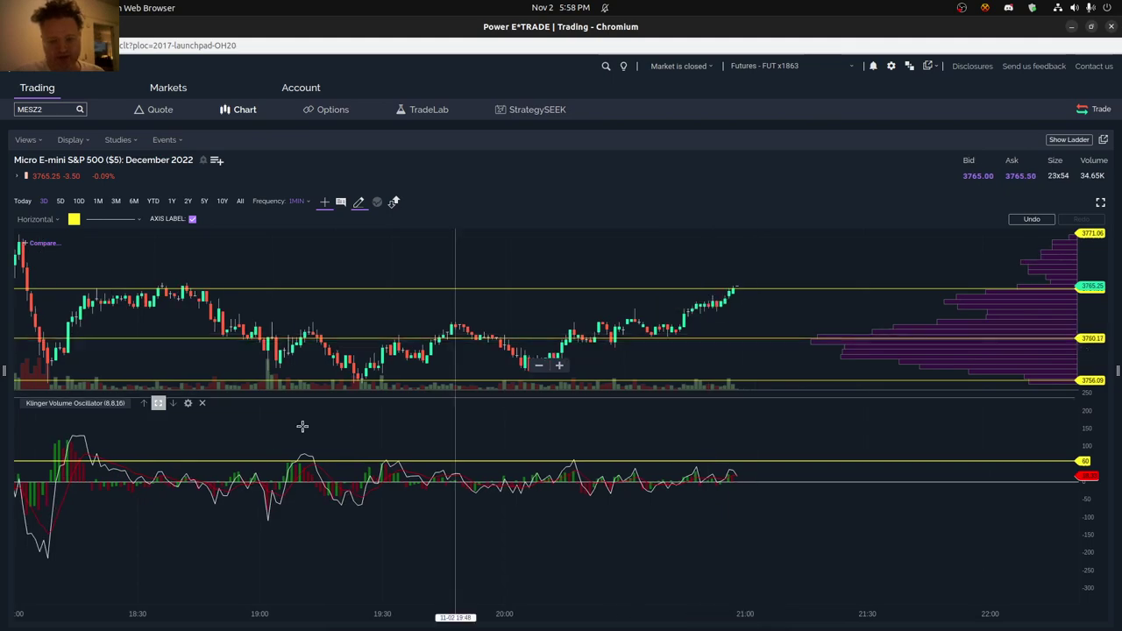
click(158, 404)
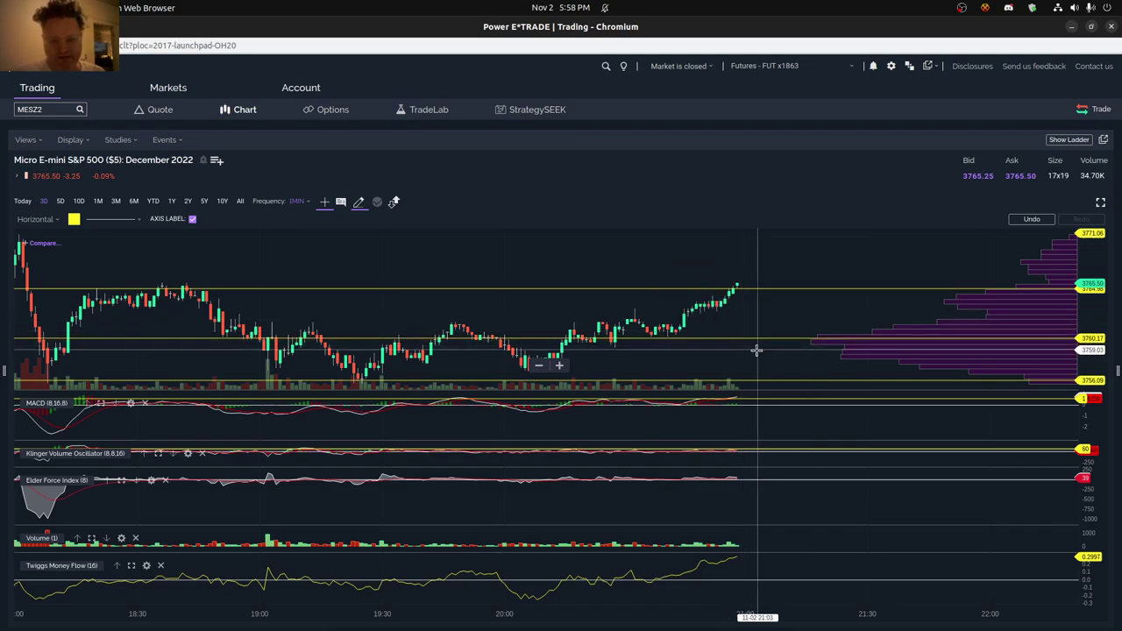
Step: Maximize the MACD (8,16,8) and examine it against the November 2 price candles and horizontal levels from about 16:30 to 21:00
scroll(756, 350, down, 3)
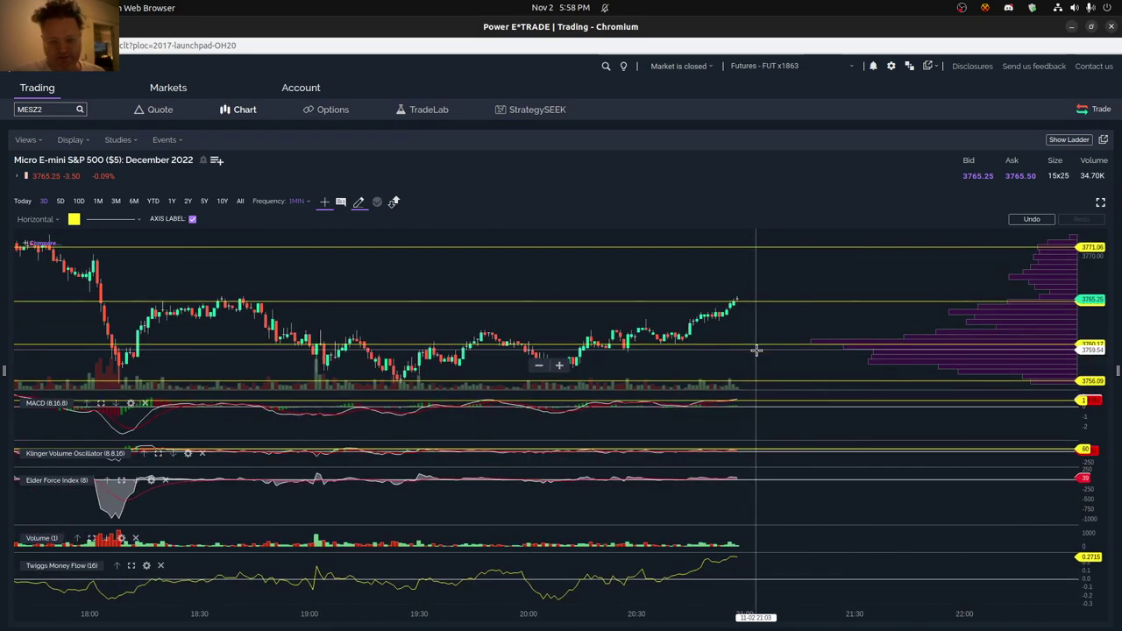
scroll(756, 350, up, 3)
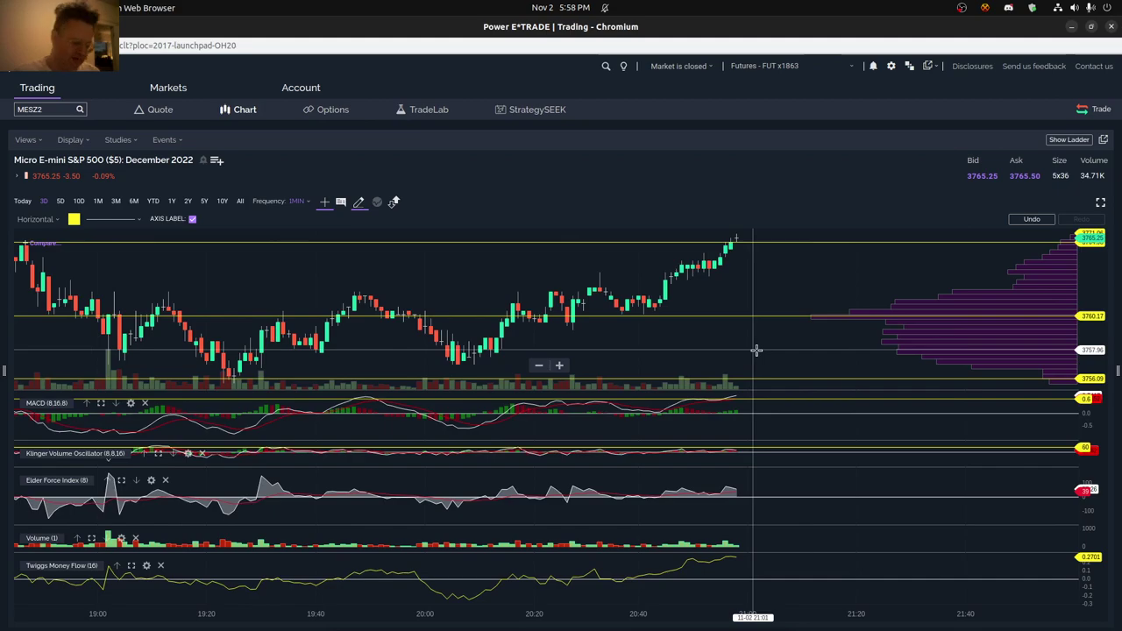
click(100, 402)
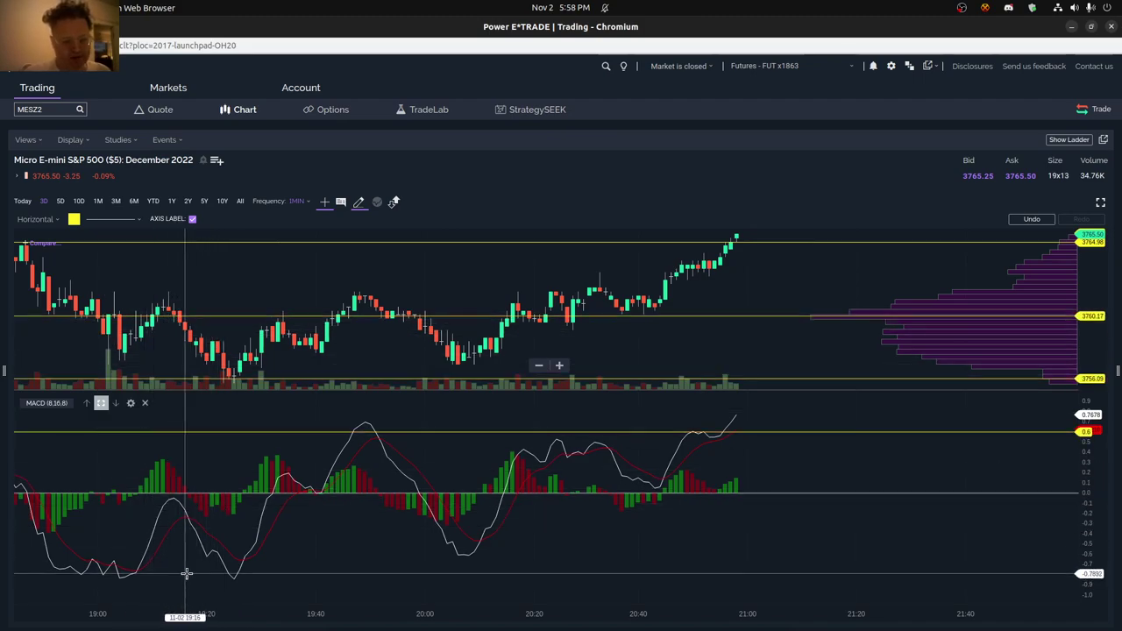
scroll(187, 571, down, 2)
scroll(189, 570, down, 1)
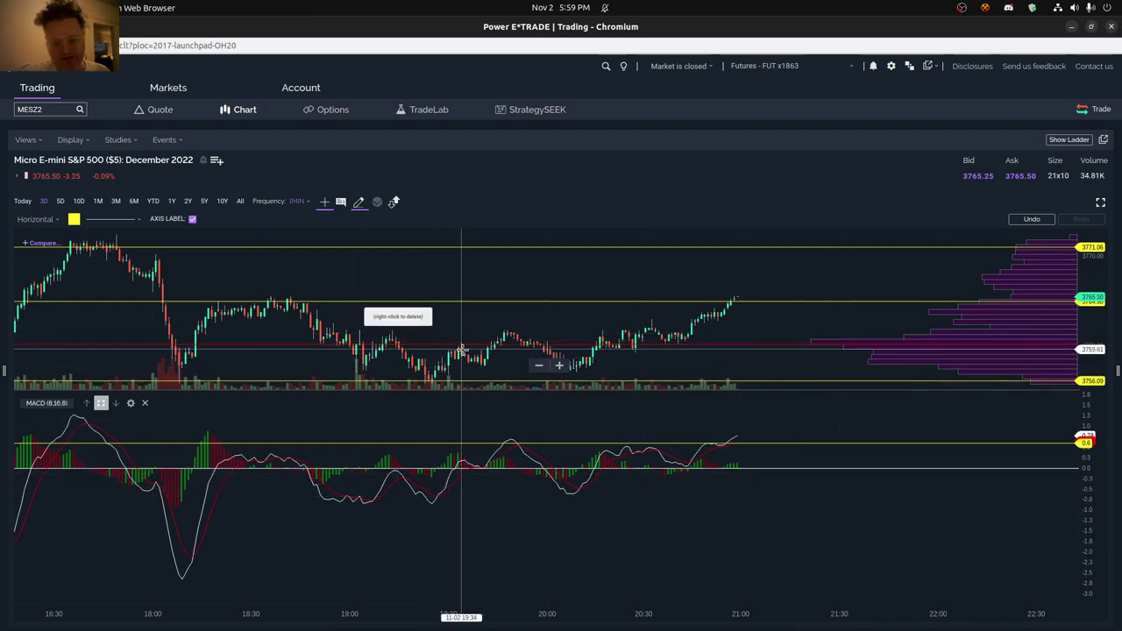
drag(462, 350, 462, 345)
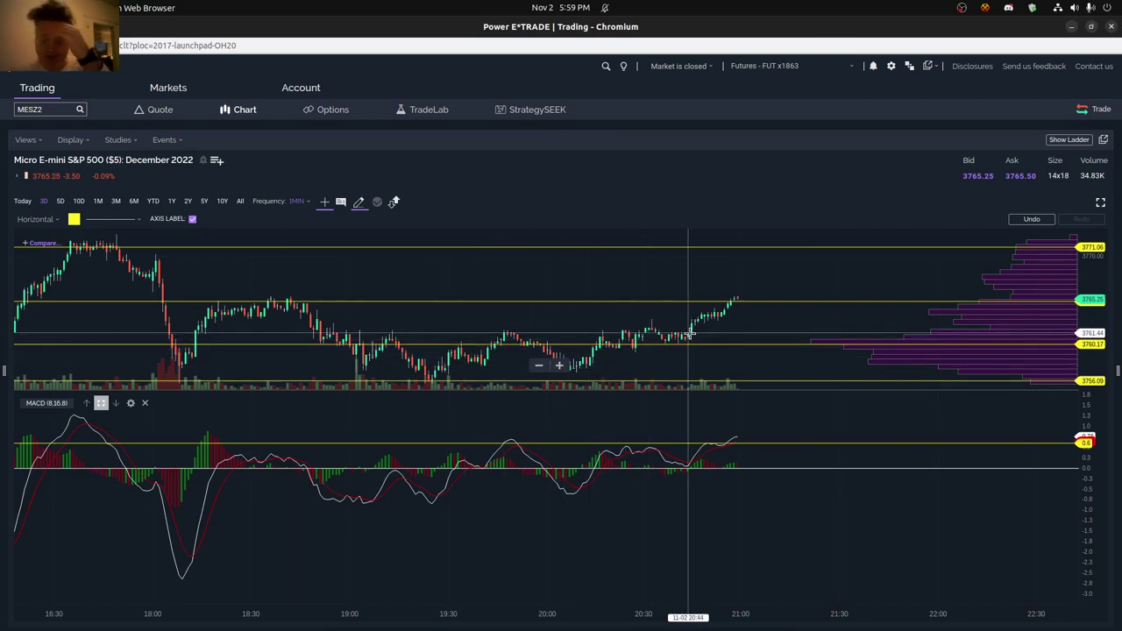
drag(691, 334, 740, 302)
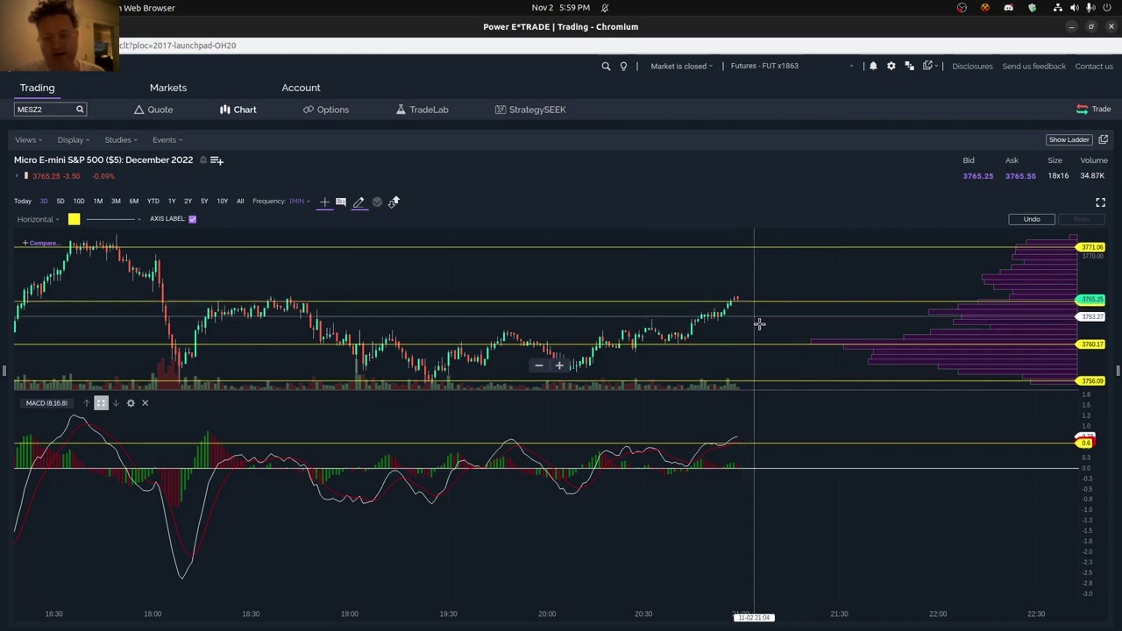
drag(414, 381, 428, 378)
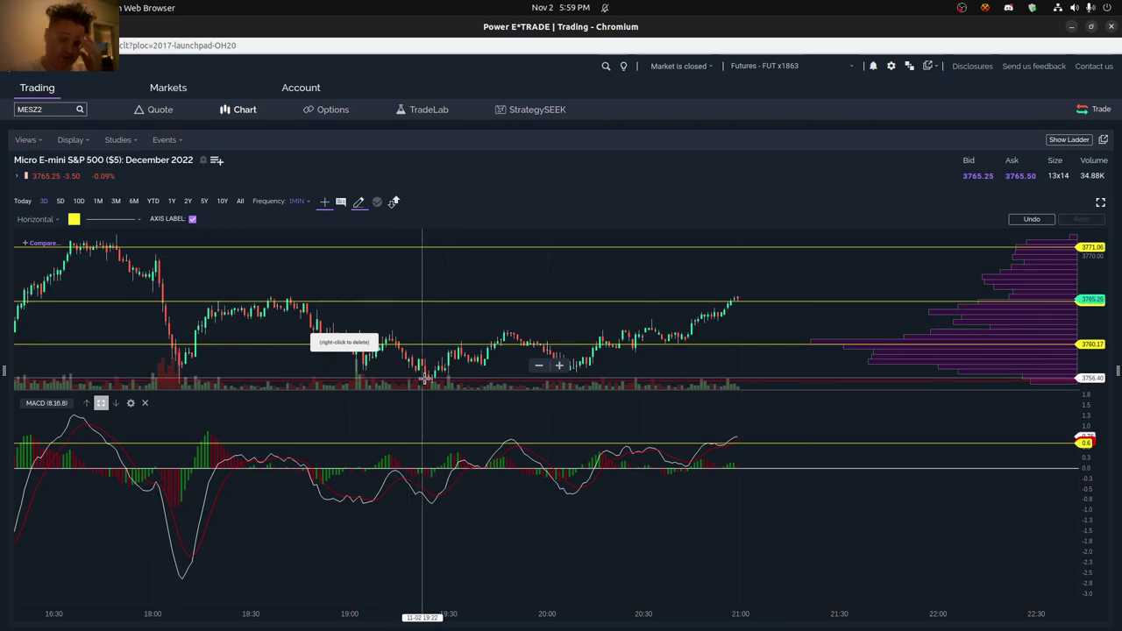
drag(425, 377, 458, 345)
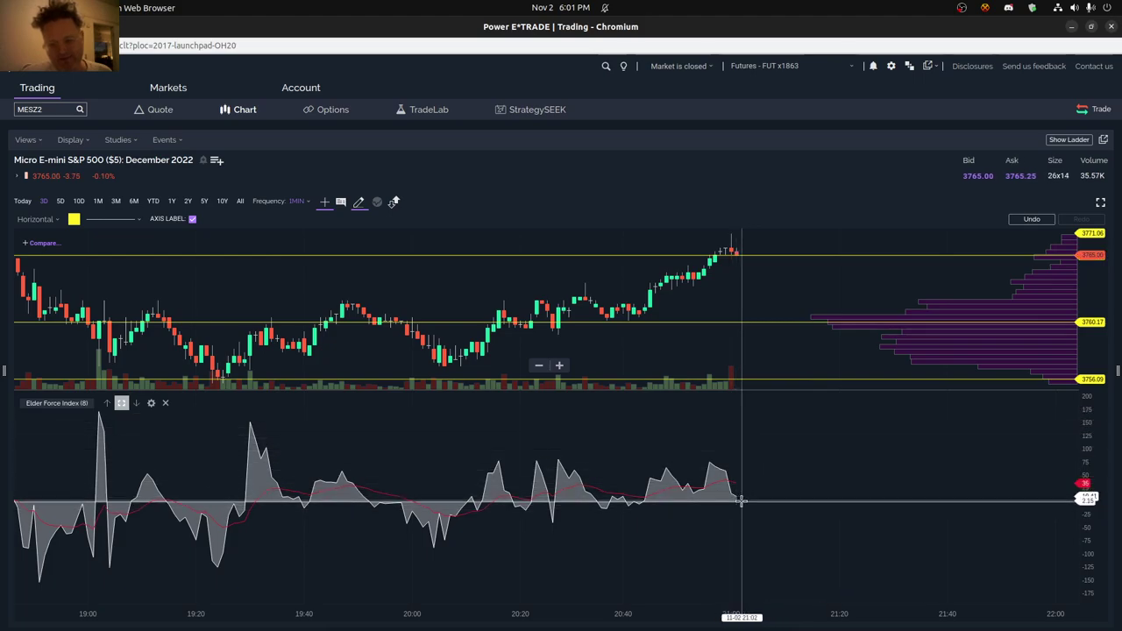
Step: Restore the Elder Force Index pane, maximize Twiggs Money Flow (16), and examine it against the price candles around 21:00
click(122, 403)
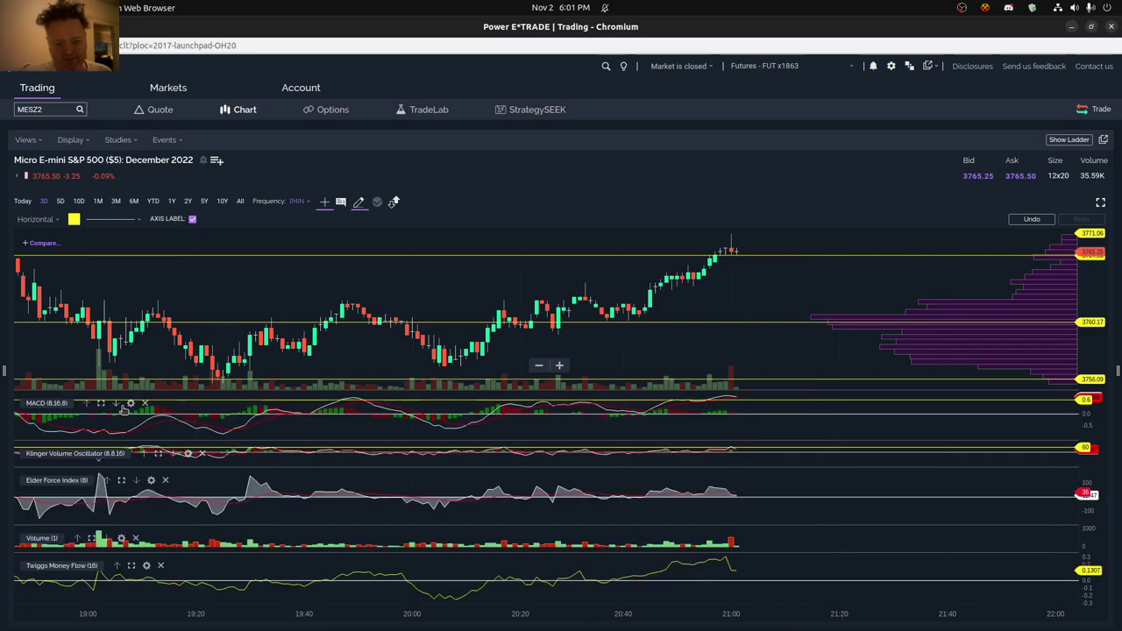
click(132, 567)
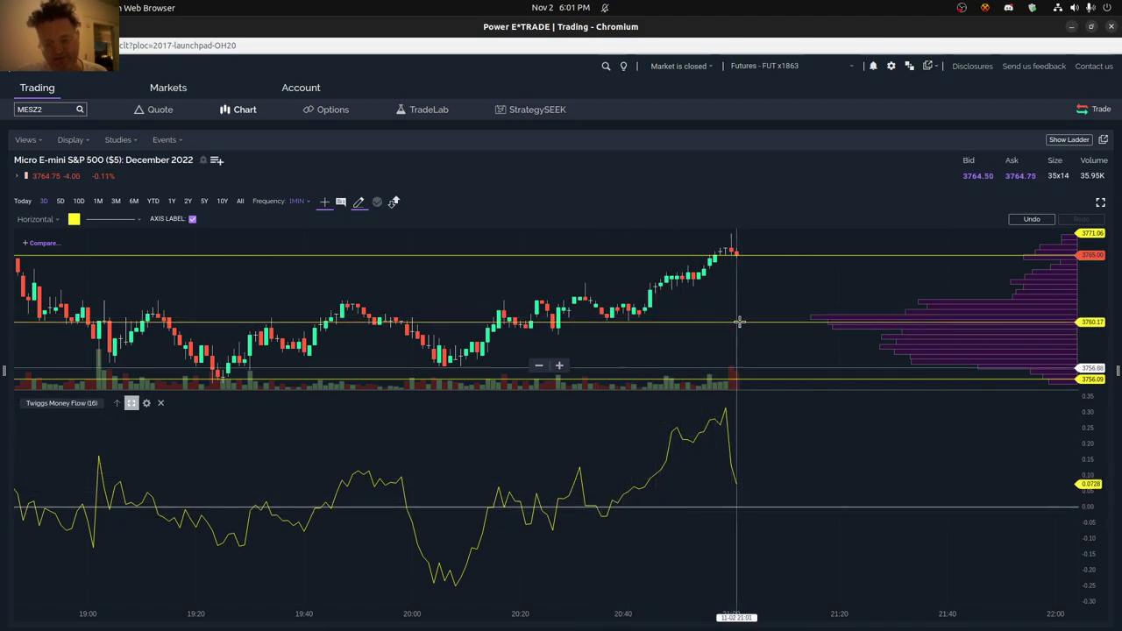
drag(736, 244, 734, 248)
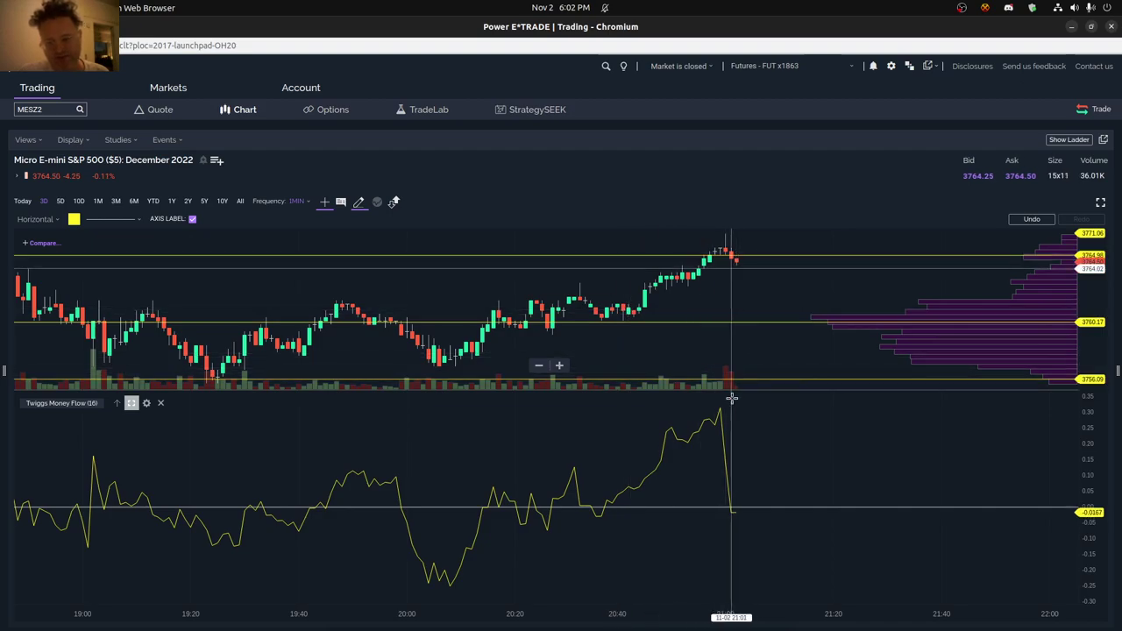
Step: Position a single yellow horizontal line on the price chart at about 3763.80, level with the protruding upper volume profile bar
click(754, 317)
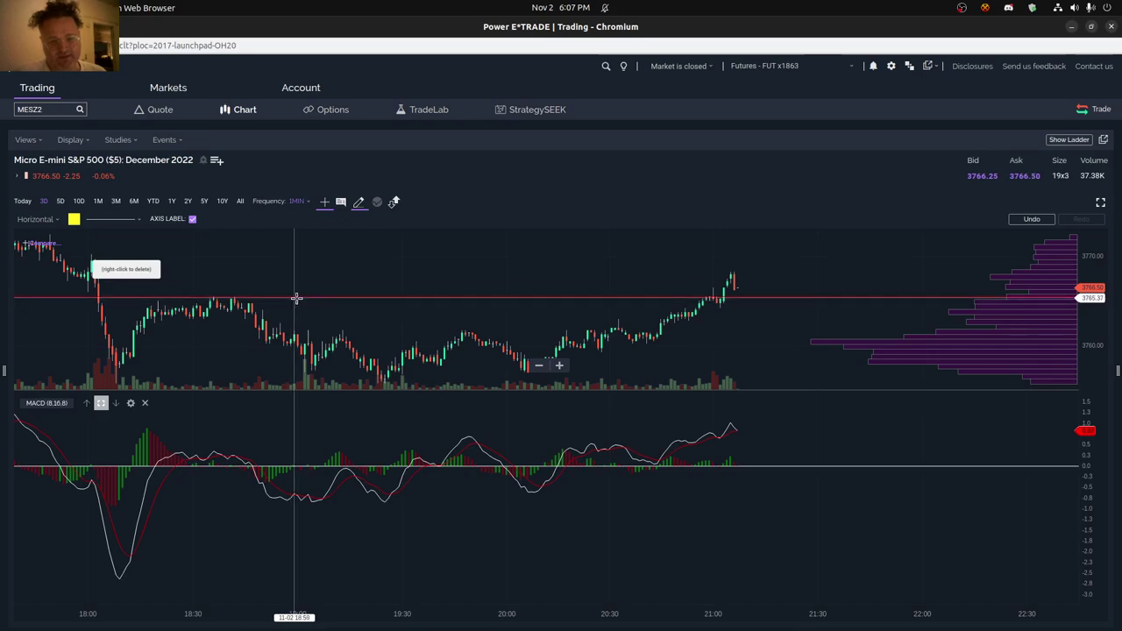
drag(295, 300, 294, 311)
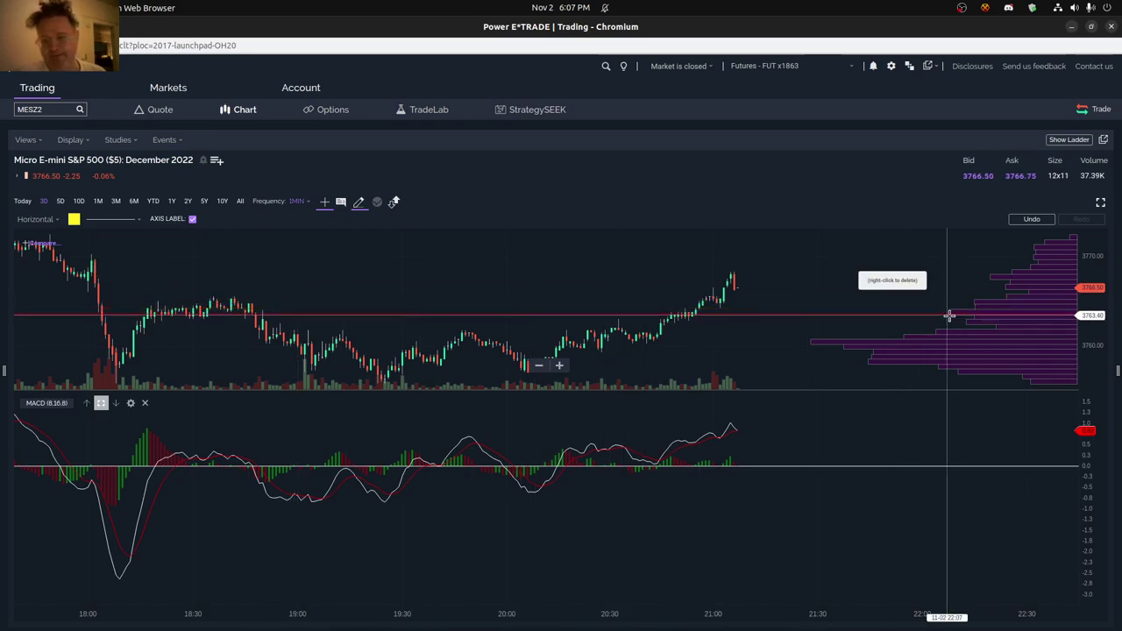
drag(974, 310, 964, 312)
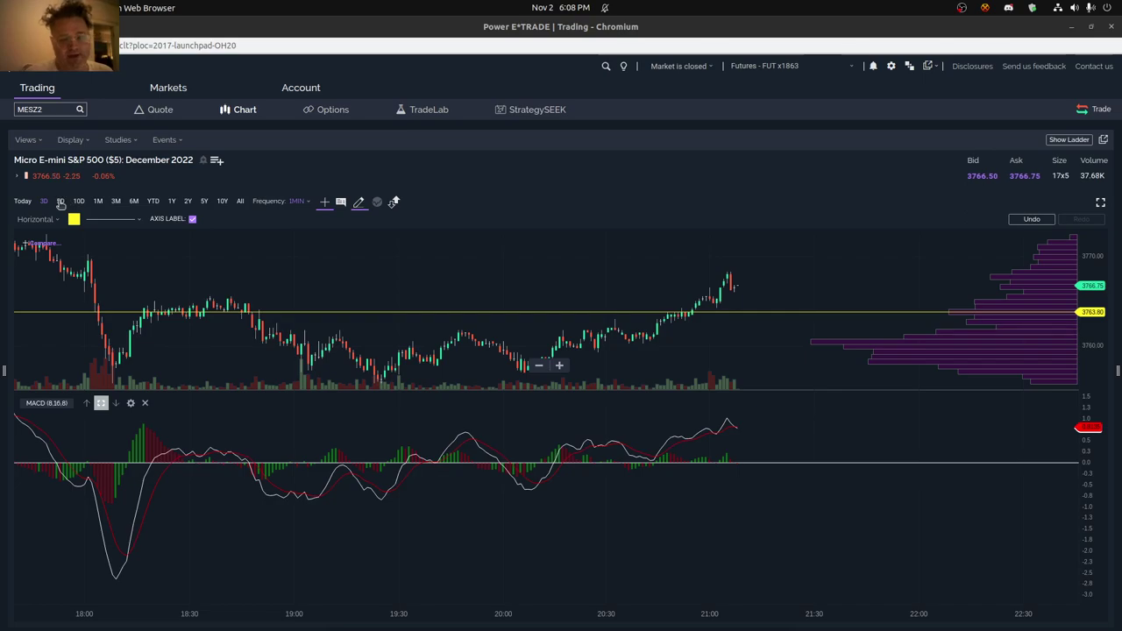
Step: View the 5-day range, return to the 3-day range, and examine the MACD against the November 2 evening candles at several zoom levels
click(60, 202)
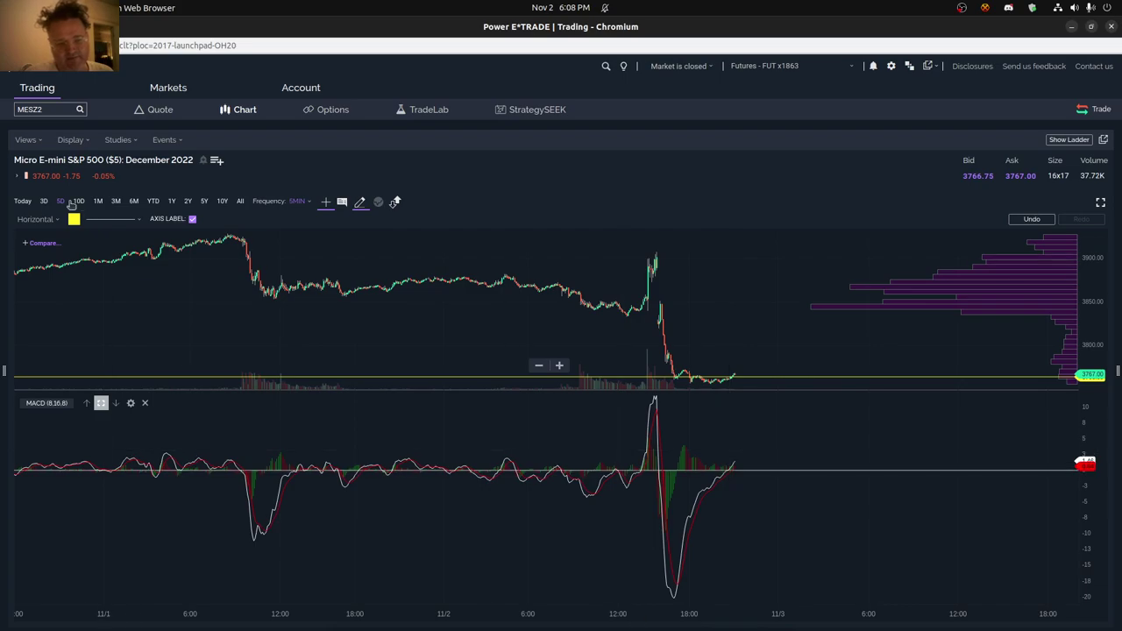
click(43, 201)
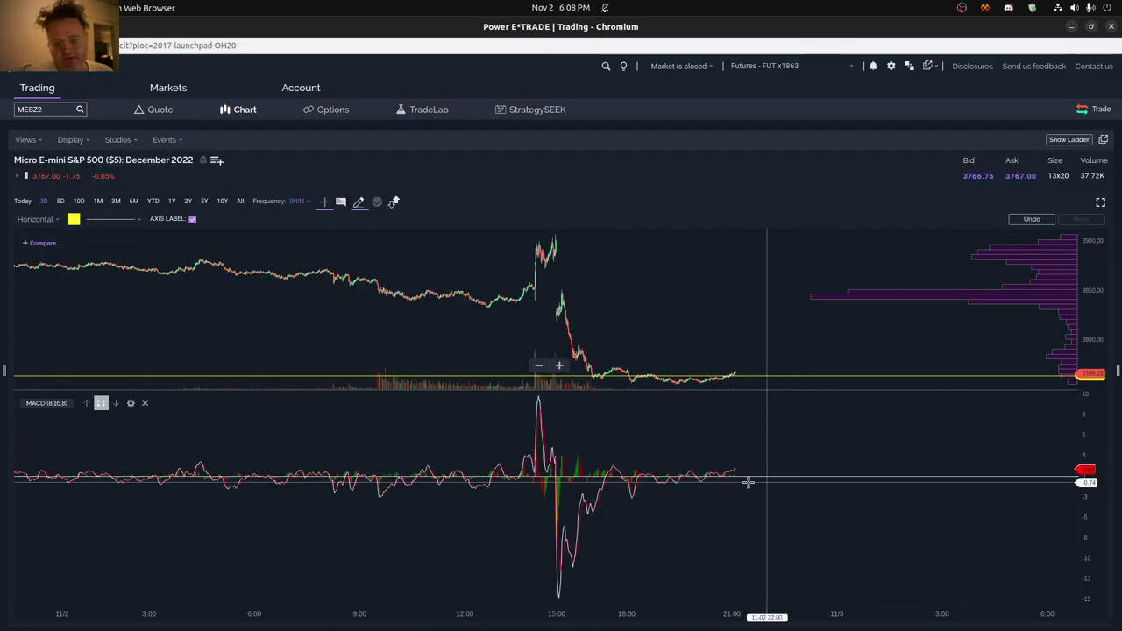
scroll(707, 489, up, 5)
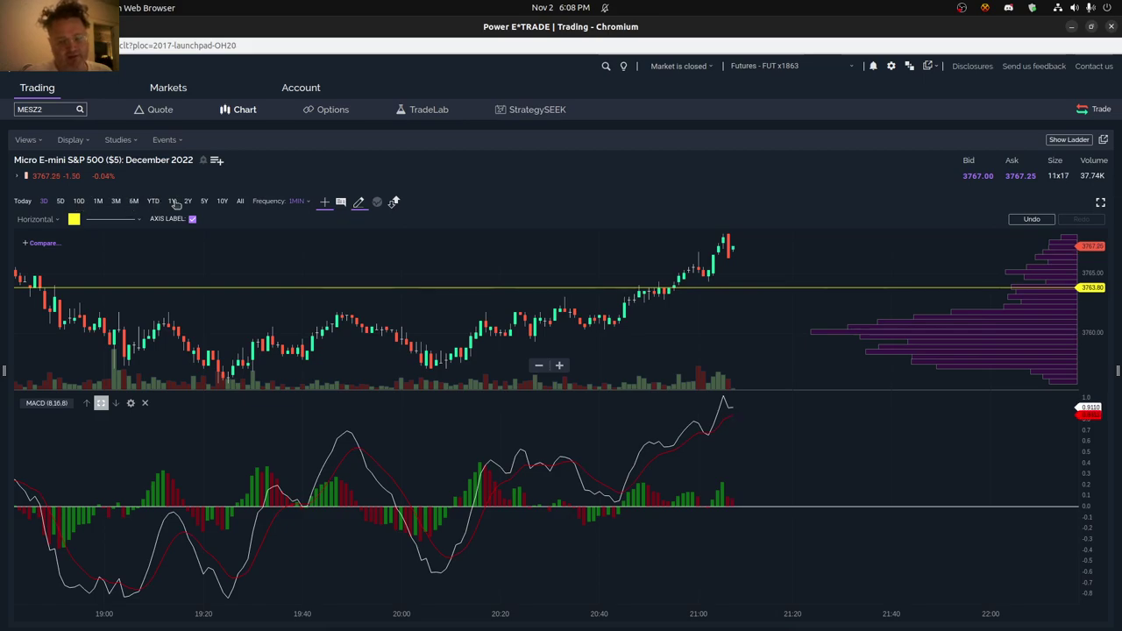
scroll(514, 393, down, 5)
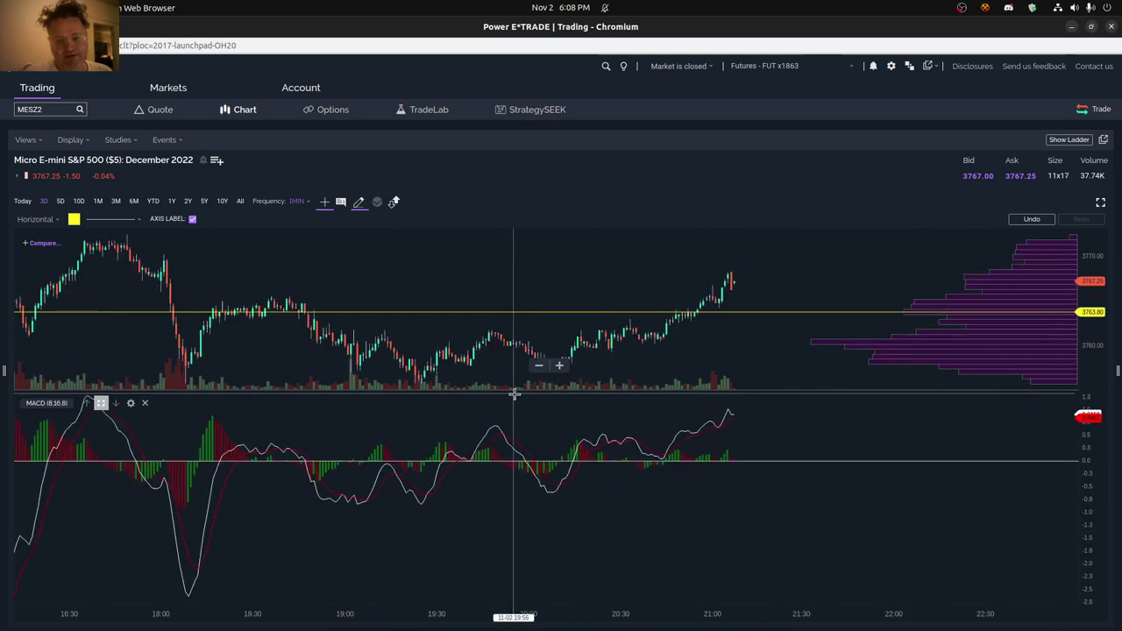
scroll(514, 394, up, 4)
scroll(514, 394, up, 1)
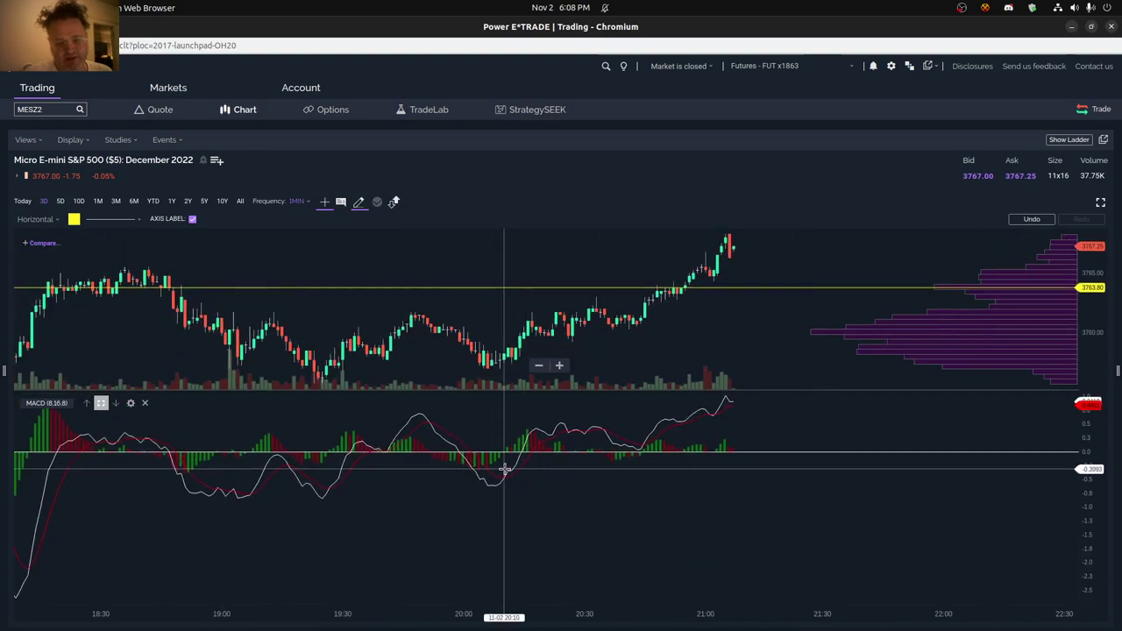
Step: Return to the 3-day range and draw a yellow Line rising under the MACD lows after 15:00 on November 2
click(62, 202)
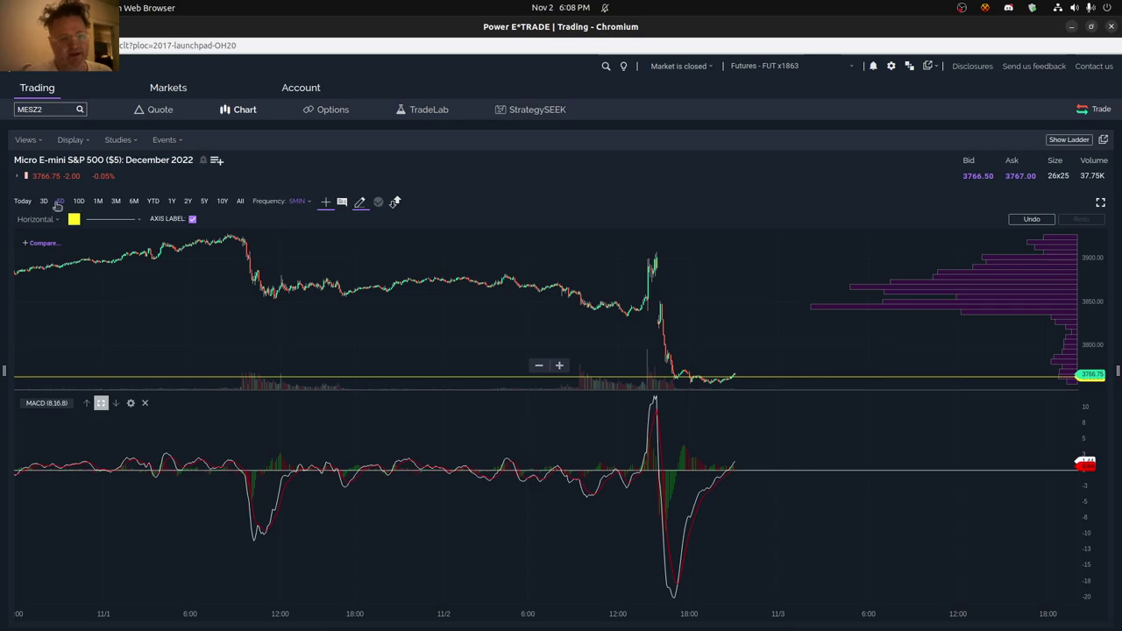
click(44, 202)
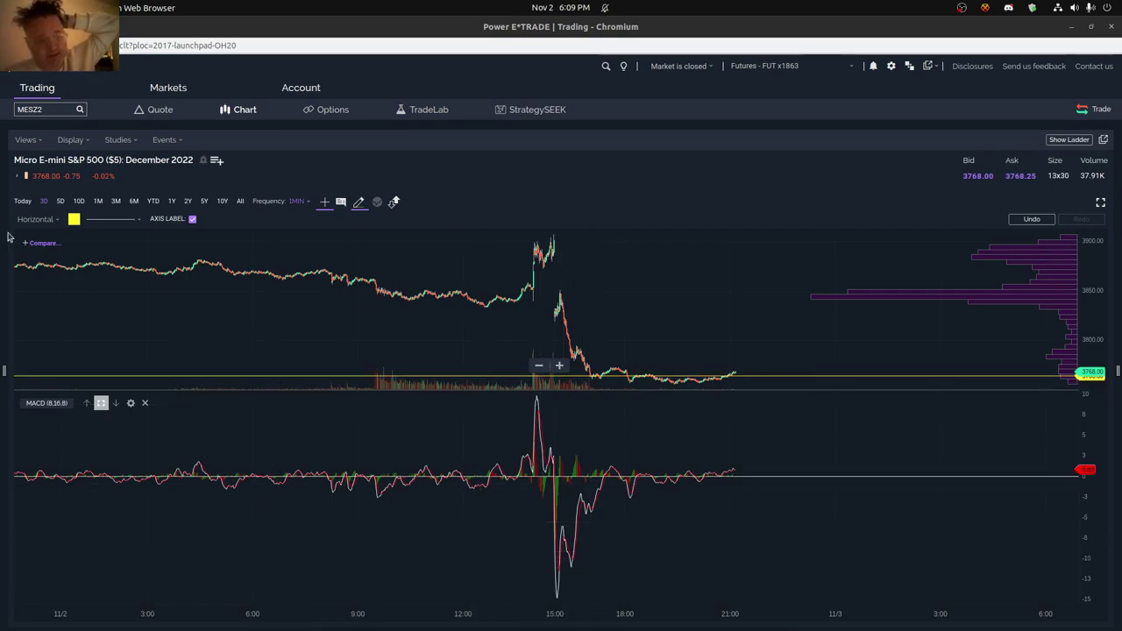
click(35, 220)
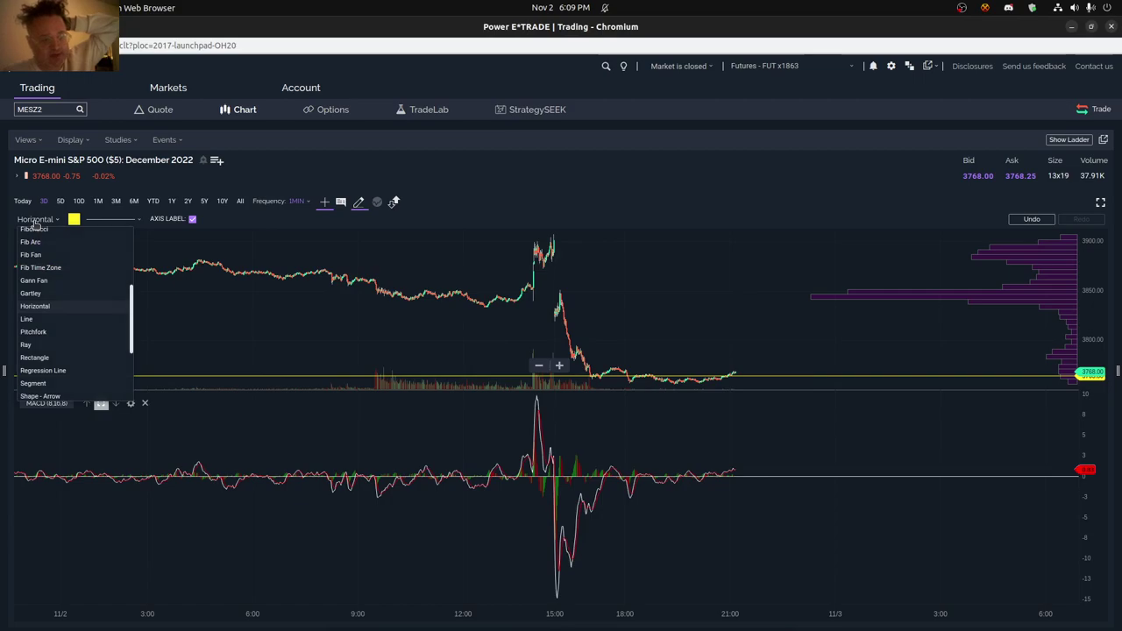
click(40, 319)
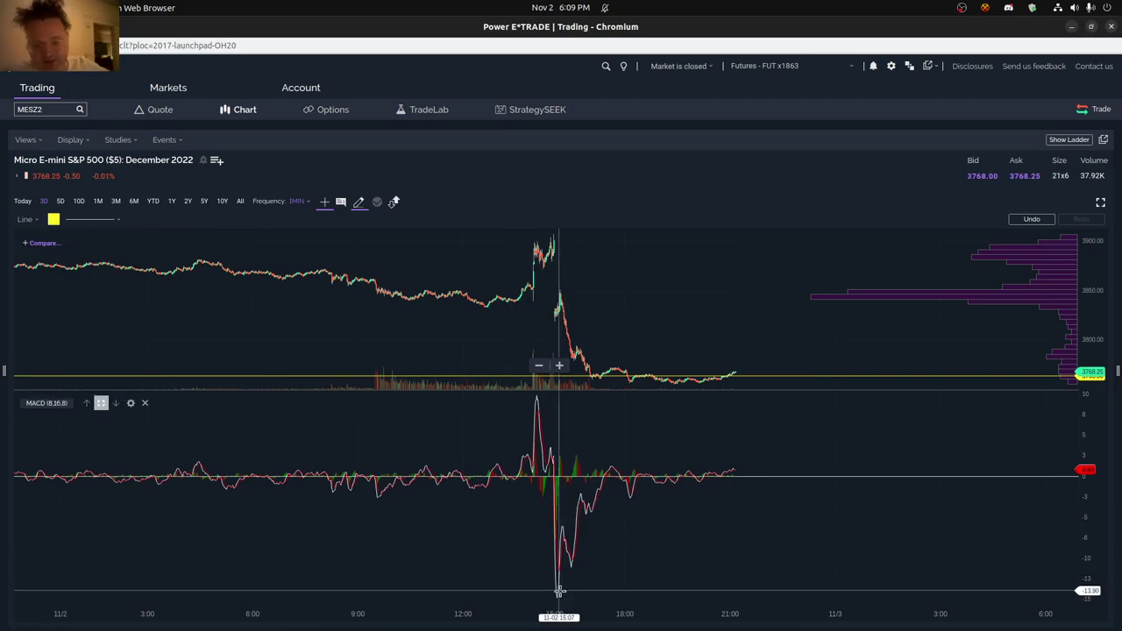
click(555, 602)
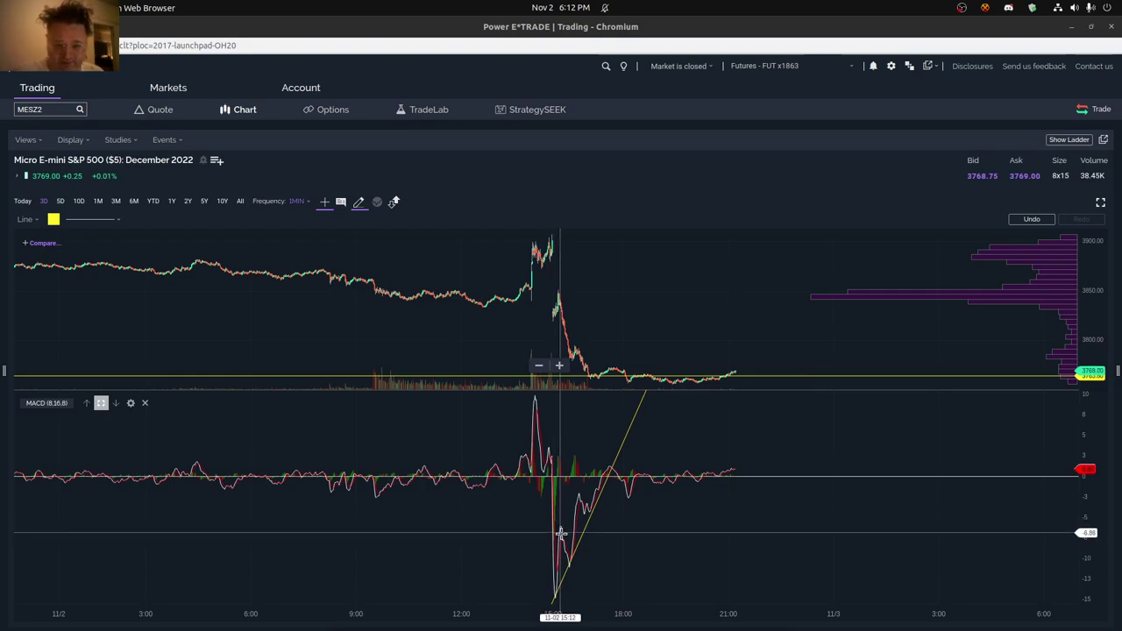
click(571, 560)
click(555, 541)
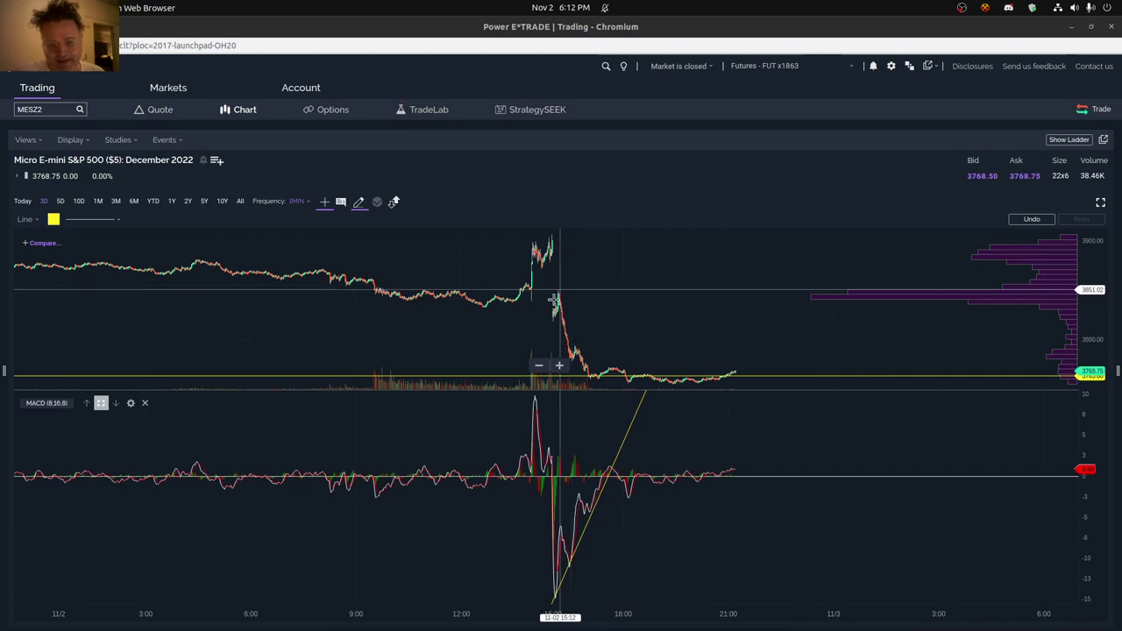
Step: Replace the MACD trend line with a steeper yellow one spanning about 32 bars from the low just after 15:00
scroll(535, 333, up, 5)
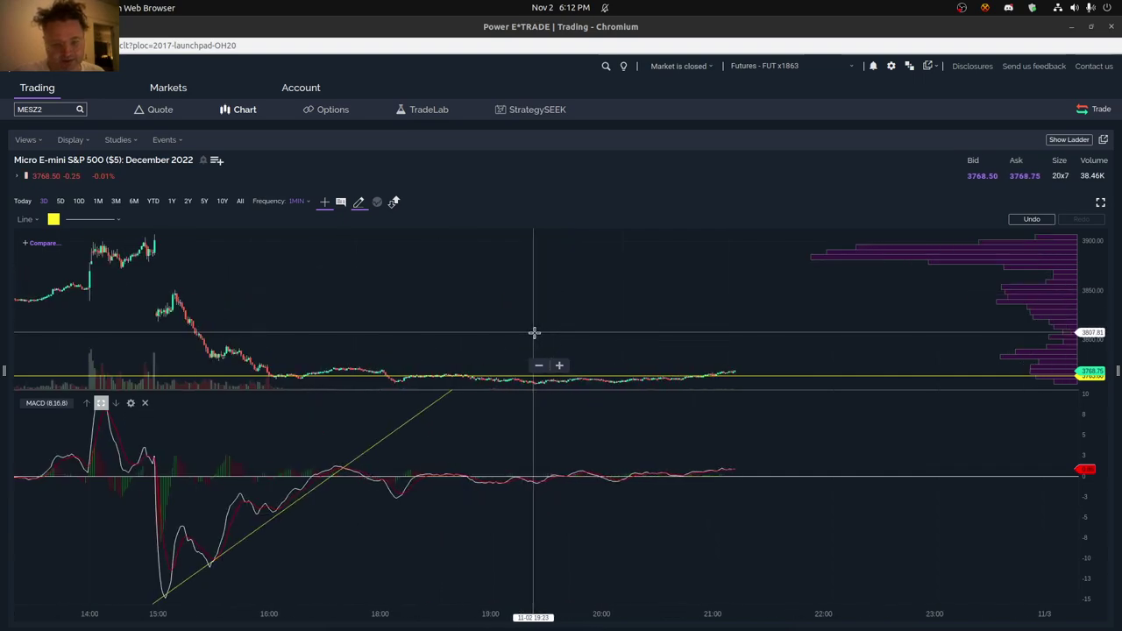
drag(316, 316, 576, 321)
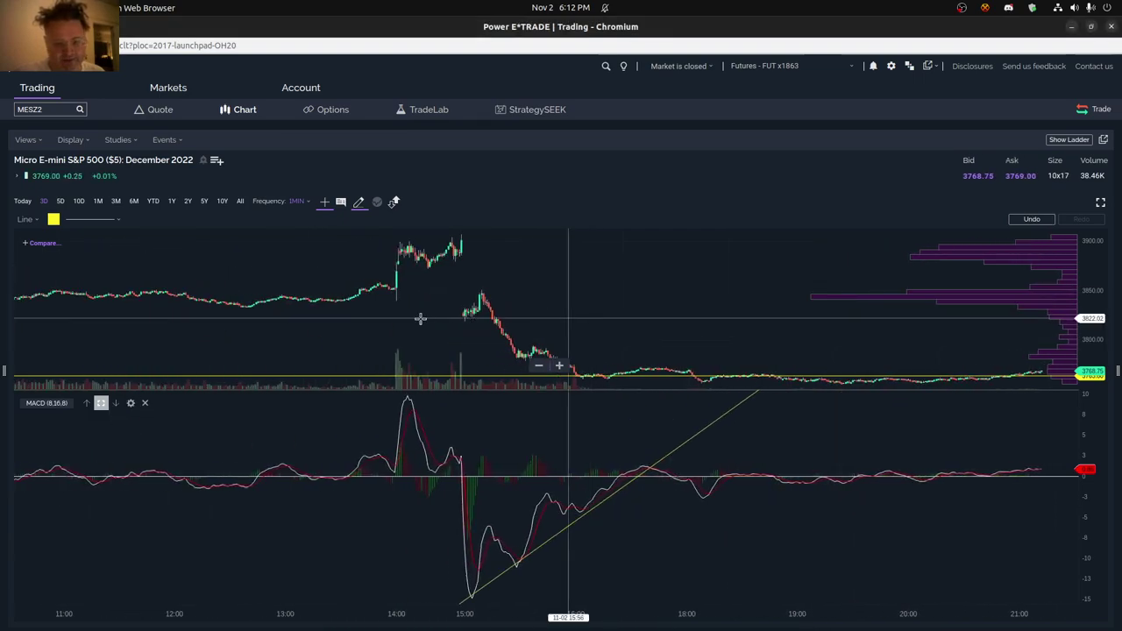
scroll(403, 318, up, 3)
scroll(394, 314, down, 3)
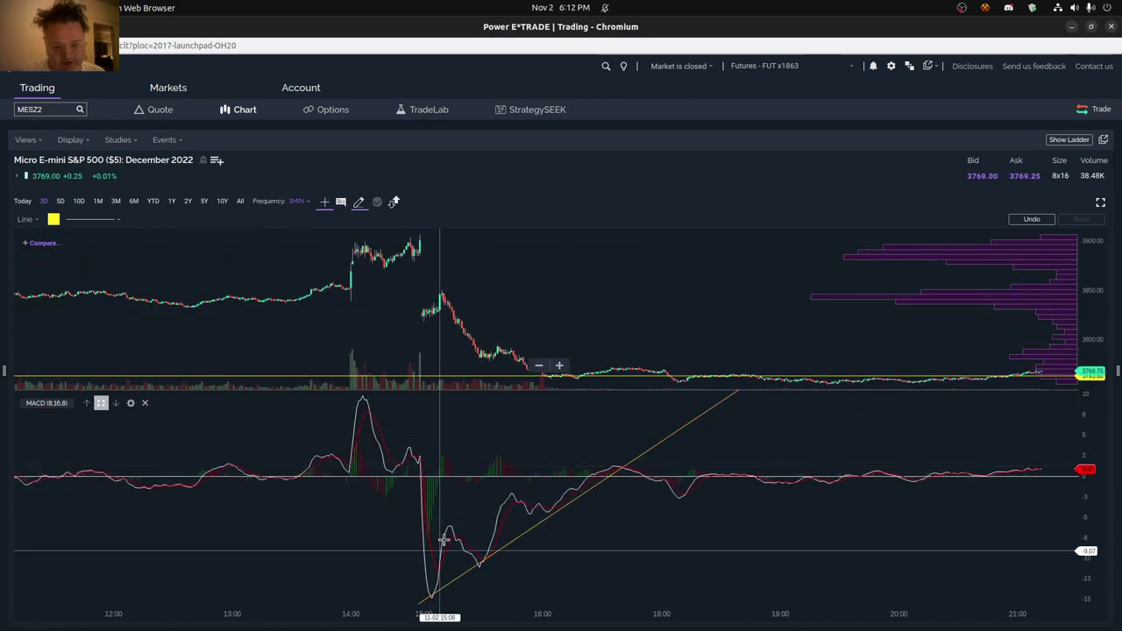
mouse_move(591, 489)
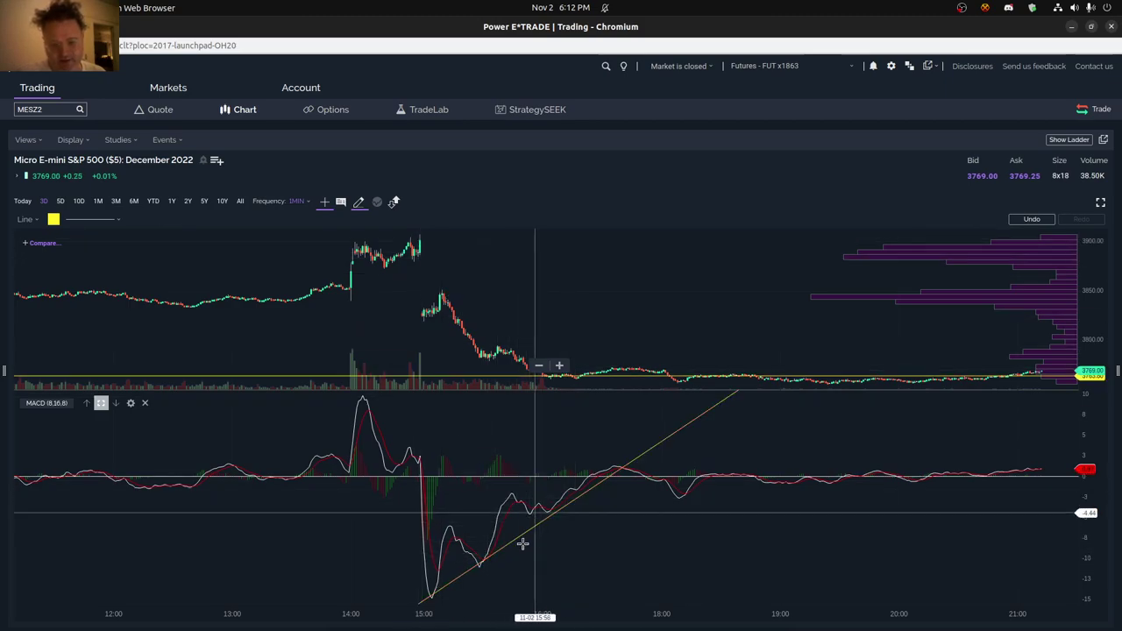
drag(534, 526, 494, 493)
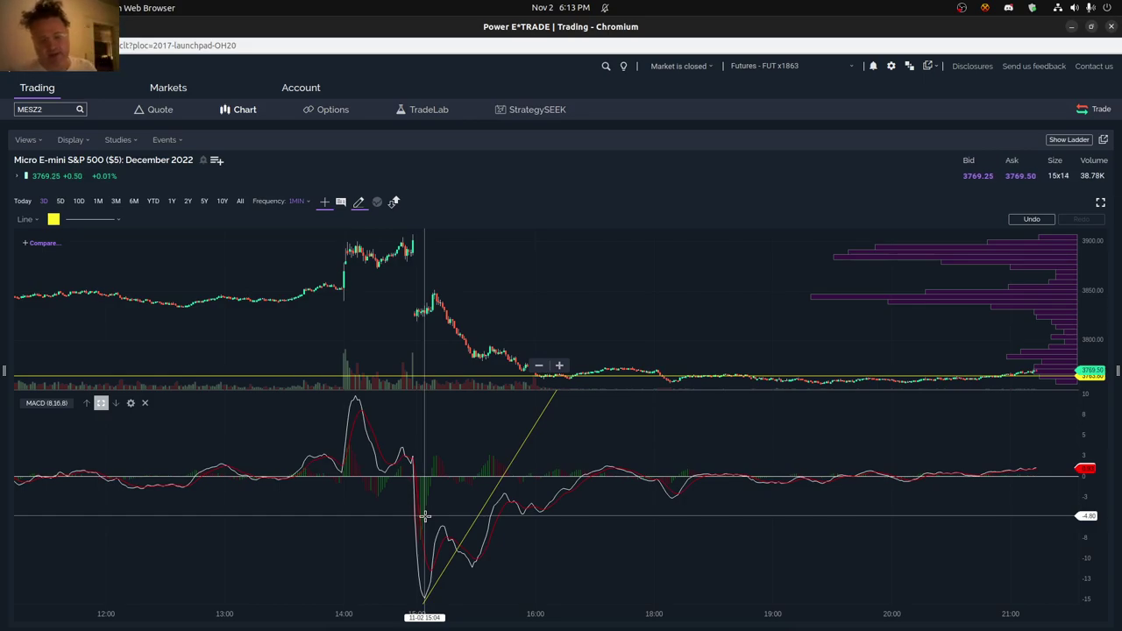
Step: Examine where the steeper trend line crosses the MACD between 15:00 and 16:00, compared with the price candles above
click(466, 534)
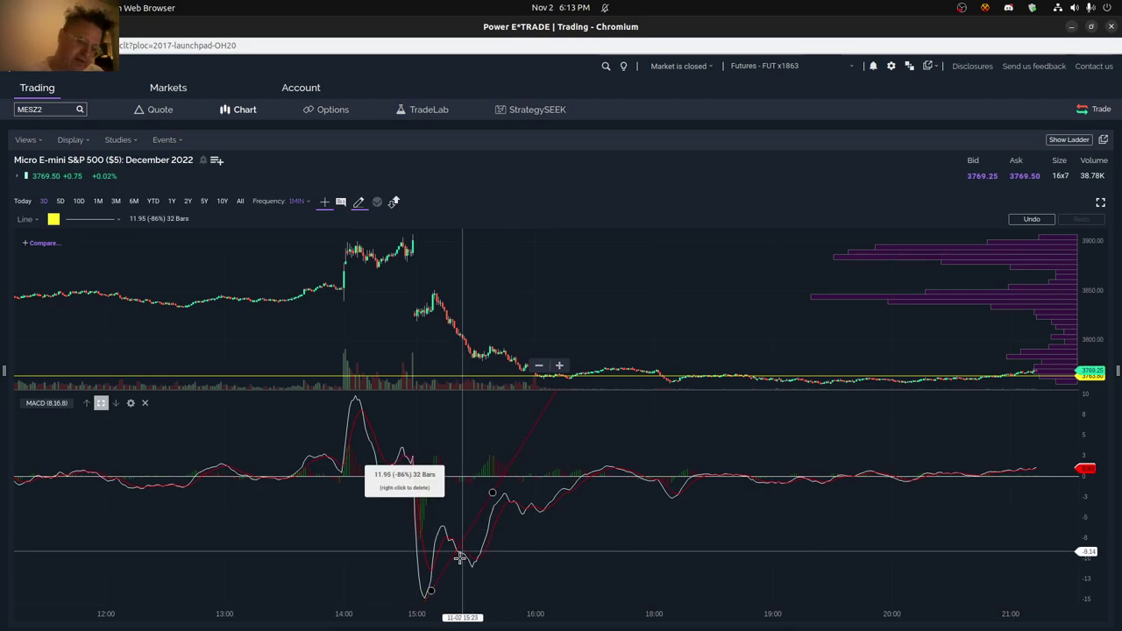
drag(439, 581, 441, 606)
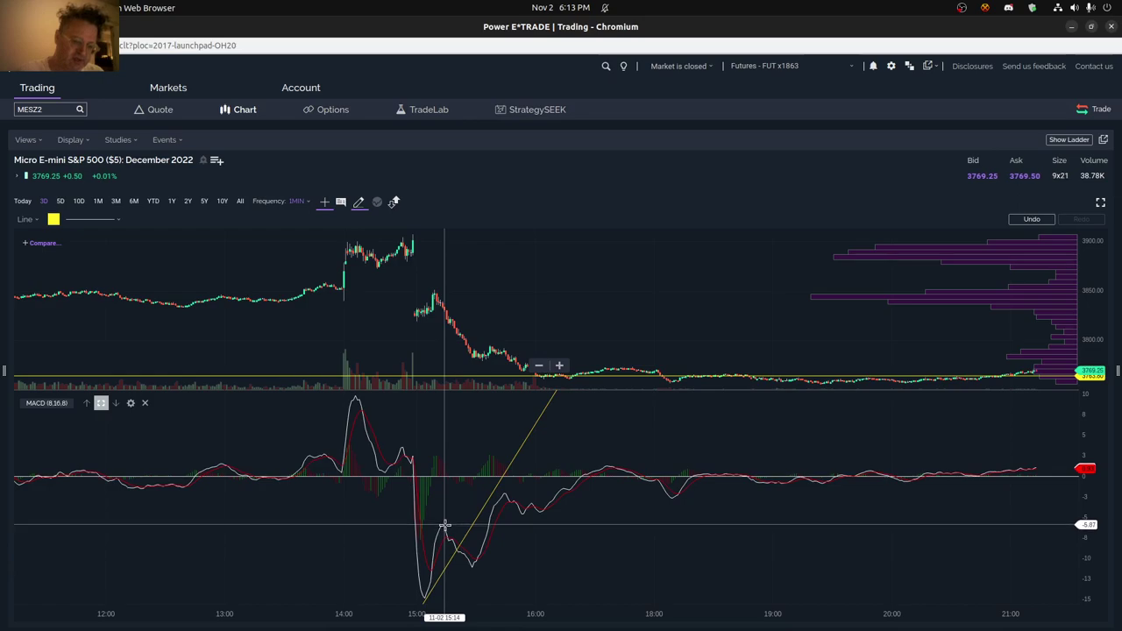
click(446, 564)
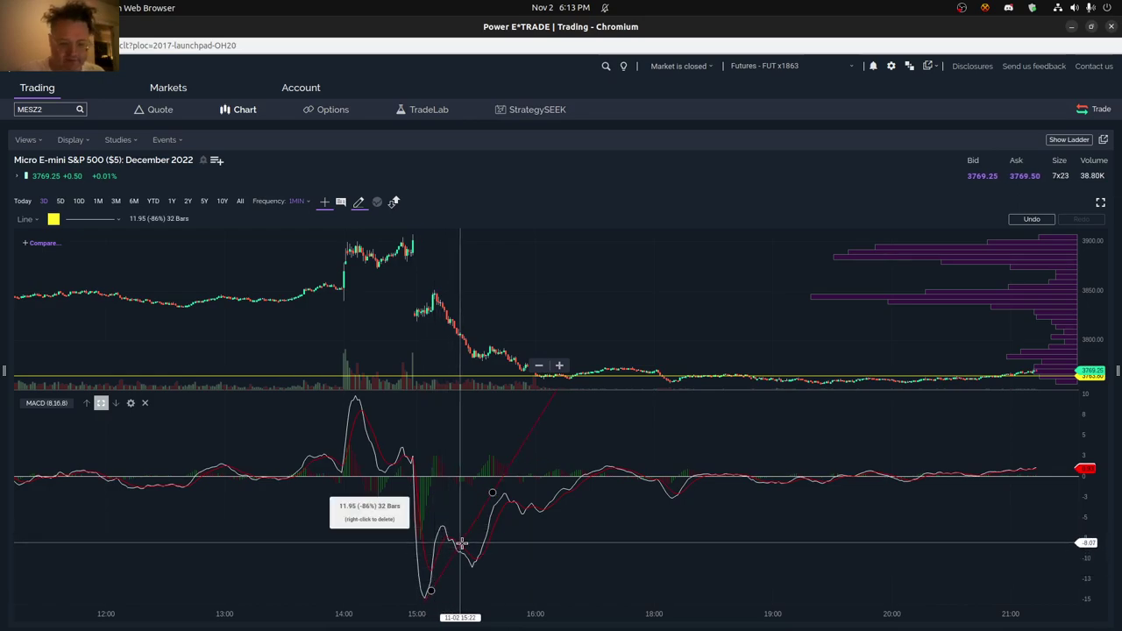
click(450, 568)
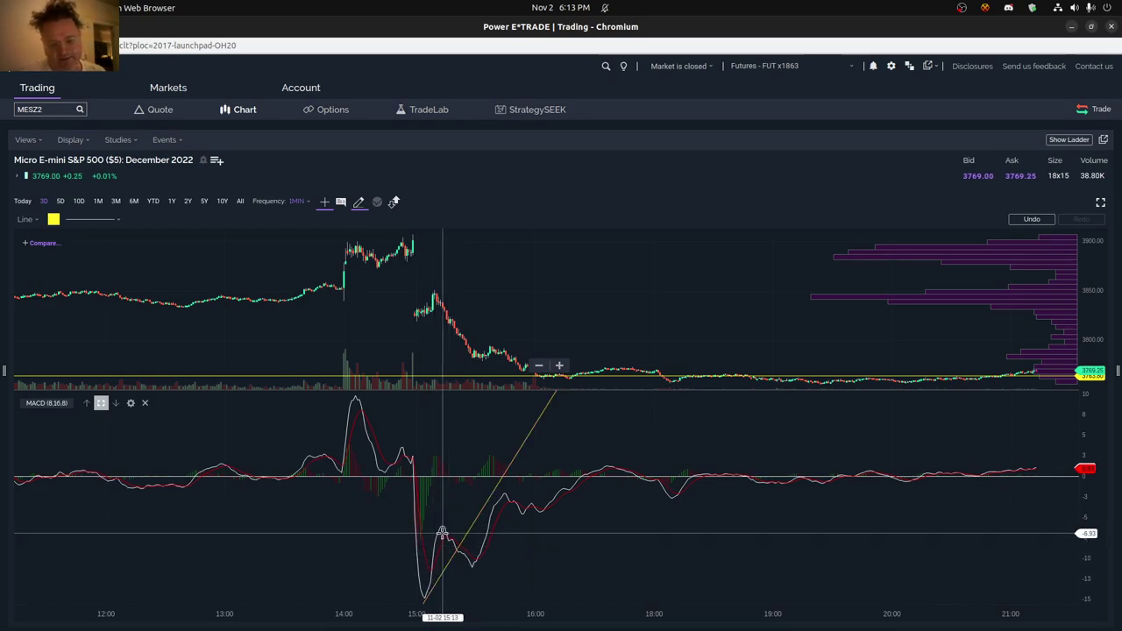
click(450, 561)
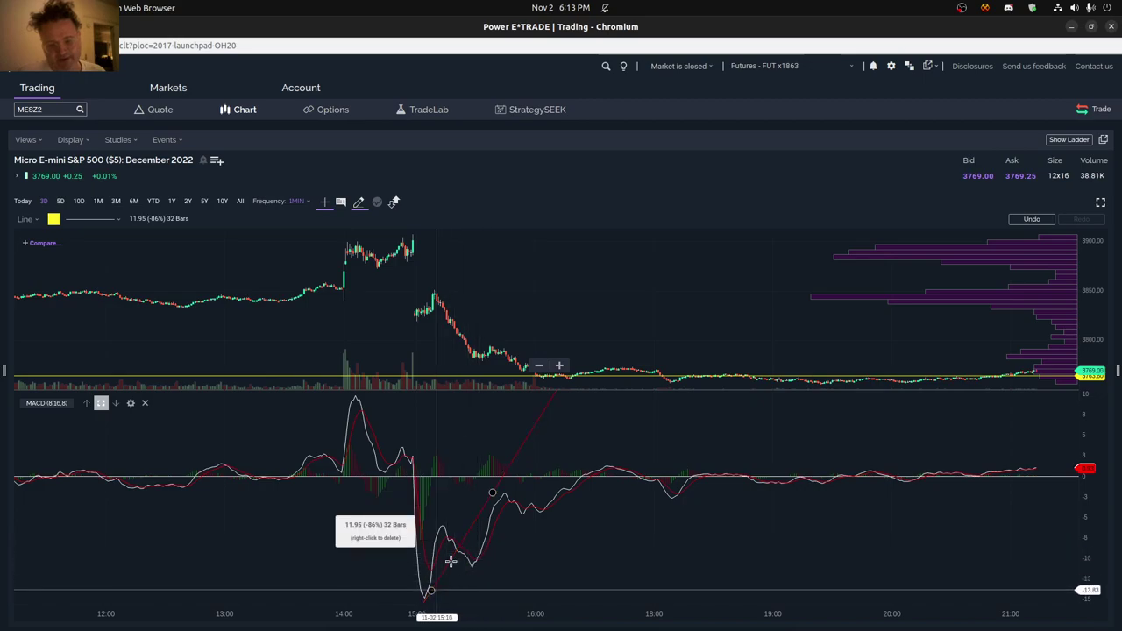
click(475, 531)
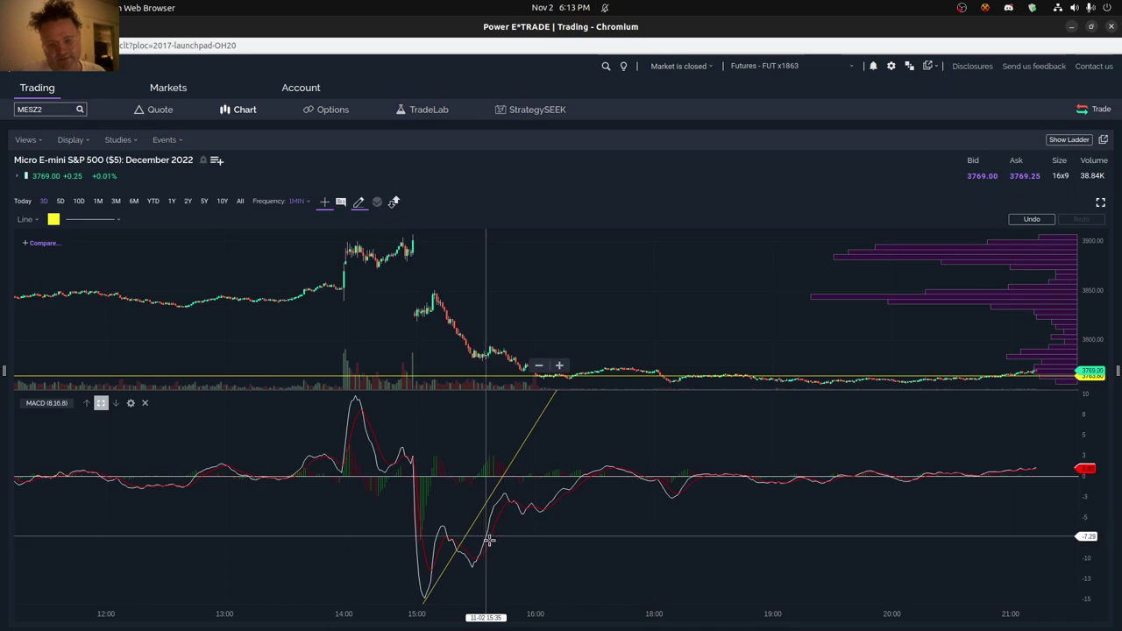
click(459, 547)
click(460, 547)
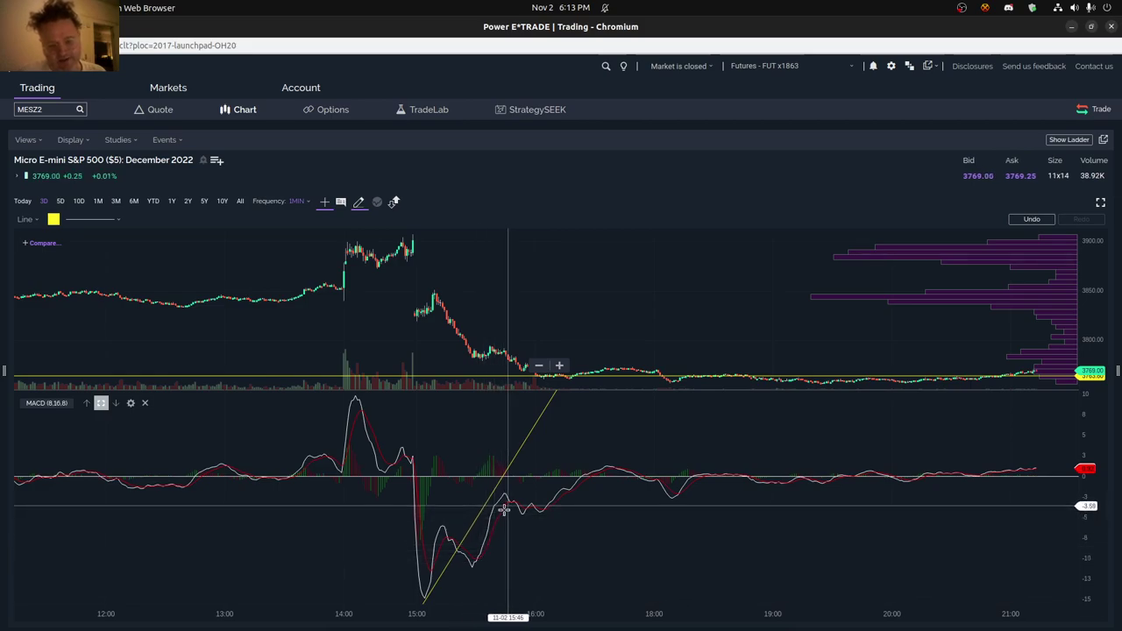
Step: Examine the 3763.80 line and the longest volume profile bar against the evening candles and MACD, including at a wider zoom
mouse_move(431, 596)
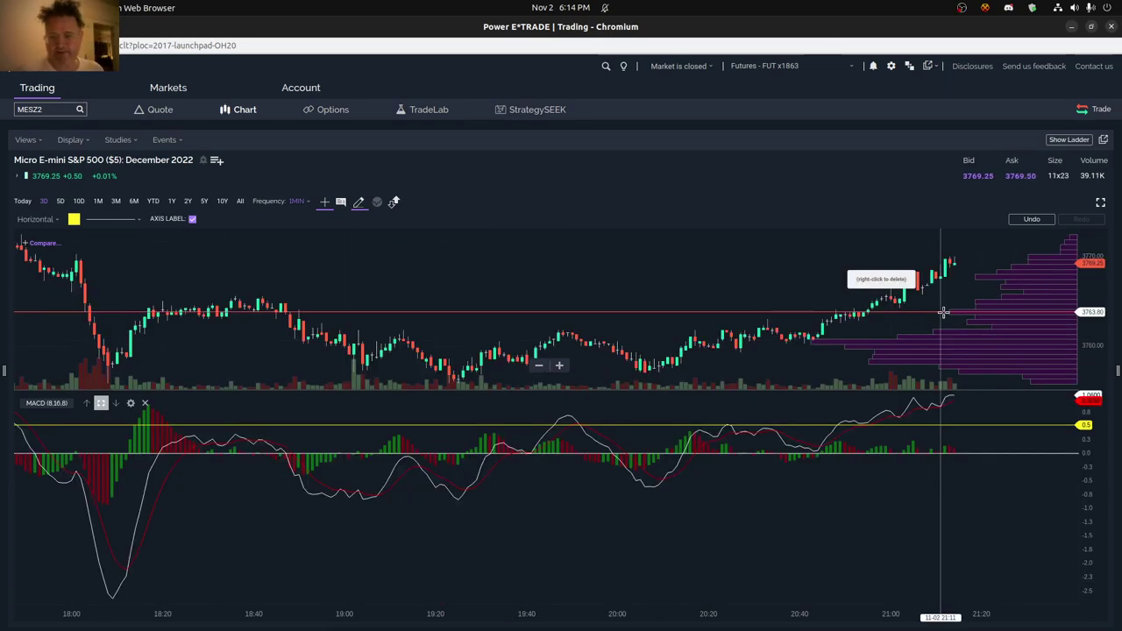
click(827, 343)
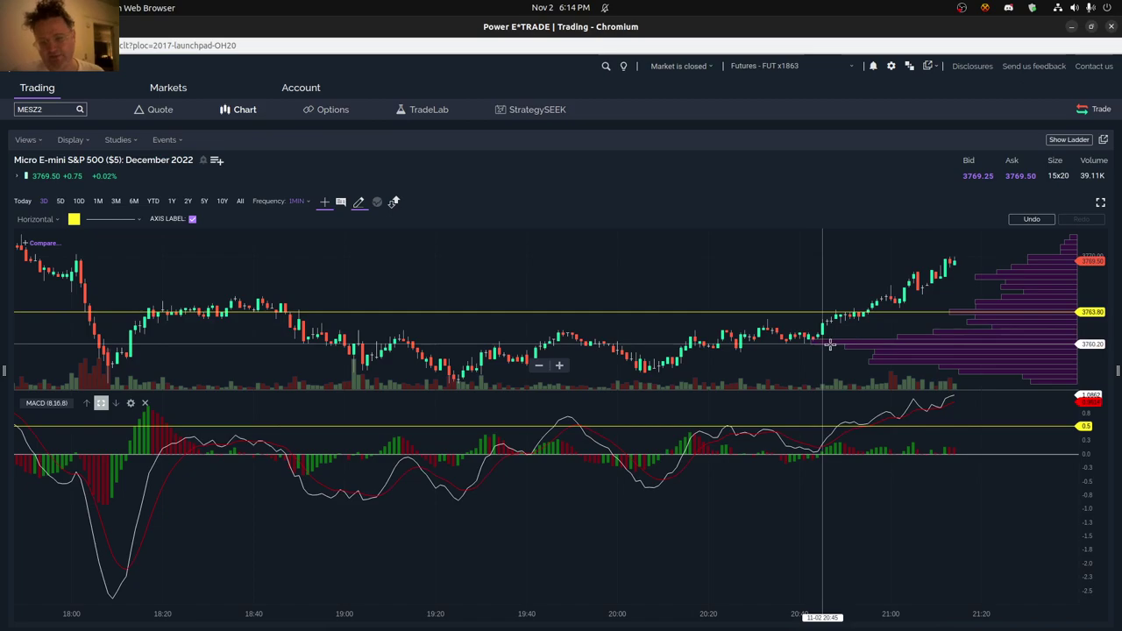
scroll(827, 343, down, 3)
scroll(830, 345, down, 2)
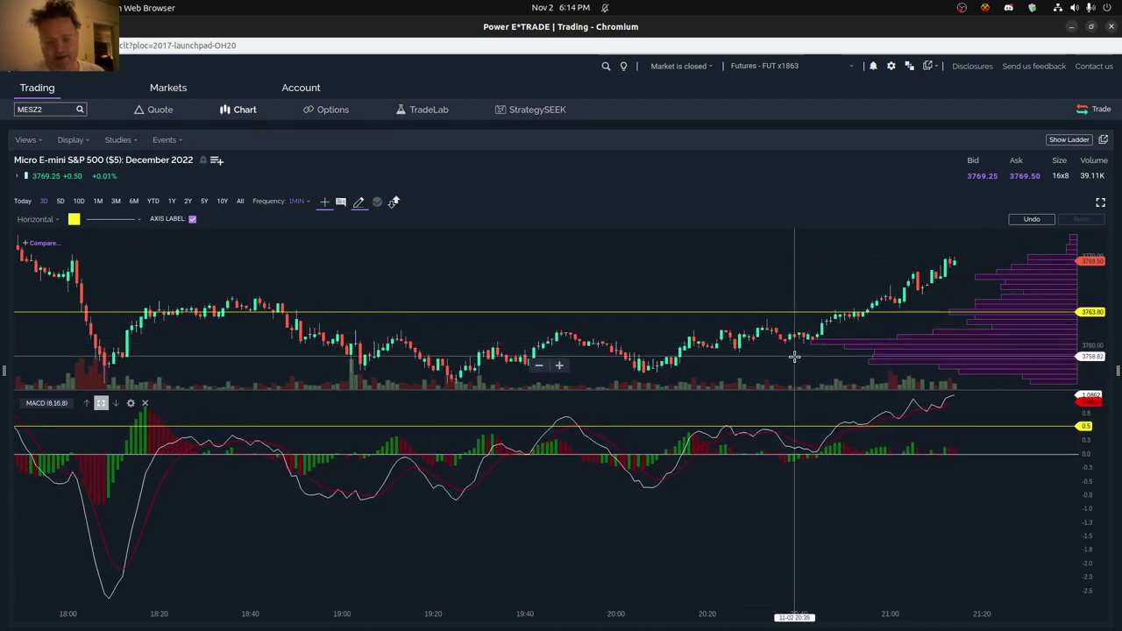
scroll(797, 358, down, 2)
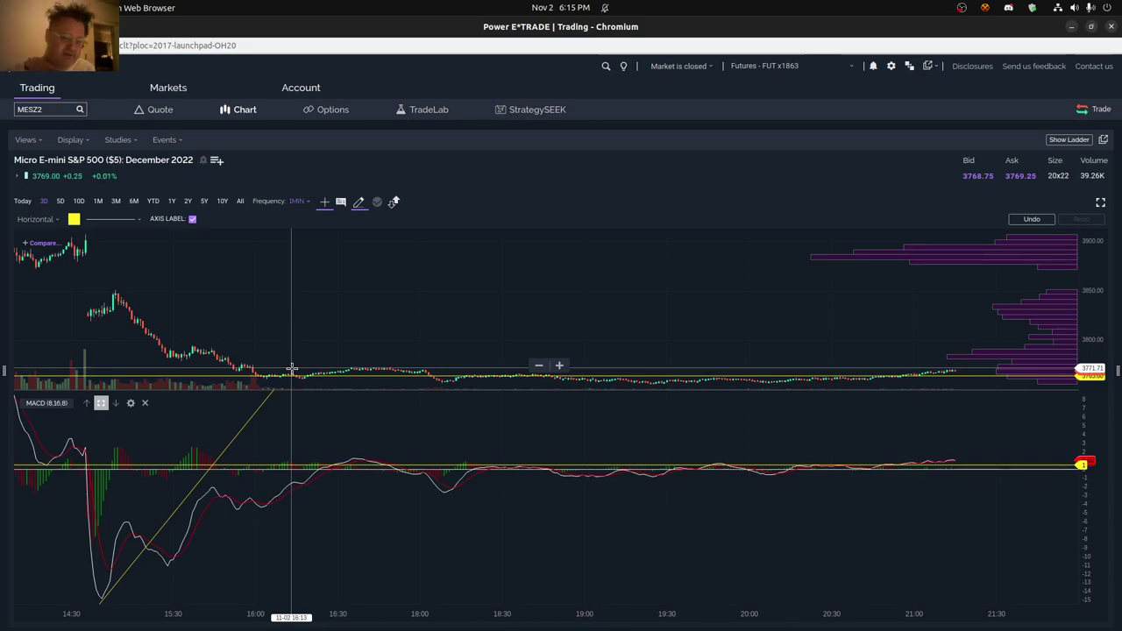
Step: Place yellow horizontal lines on the November 1 price chart at about 3883.95, 3856.60 and 3866.01
click(560, 365)
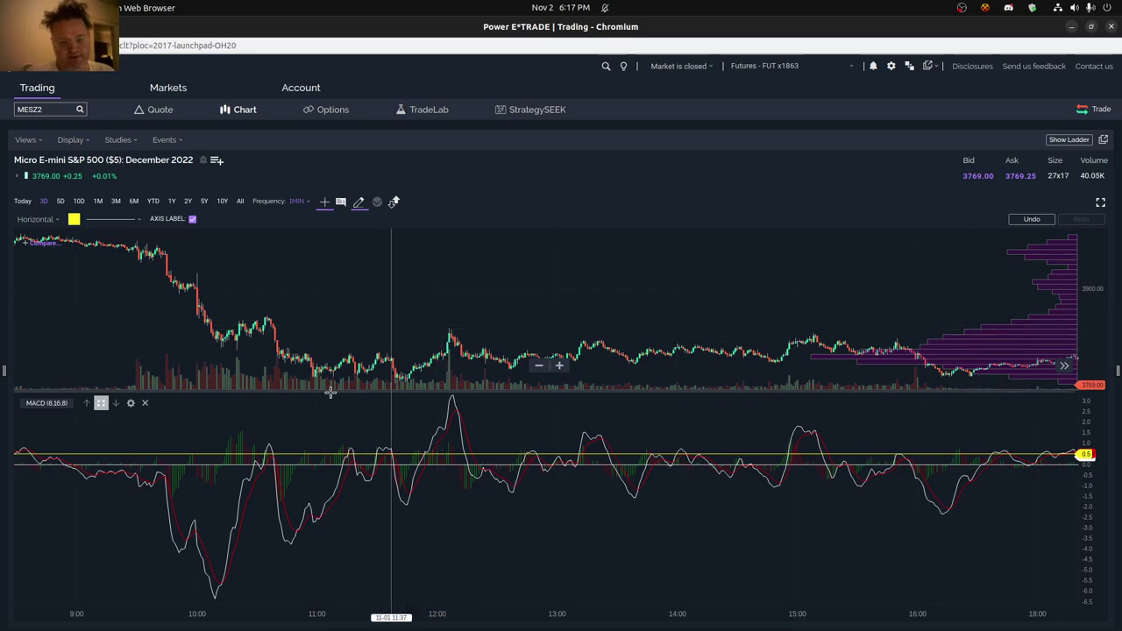
click(643, 322)
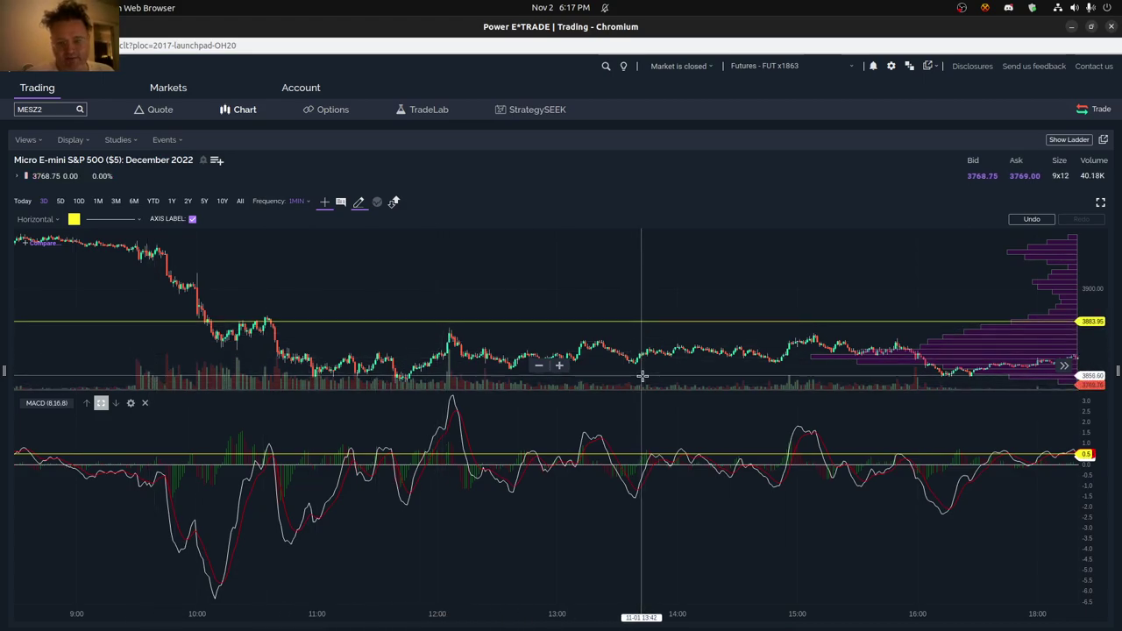
click(643, 376)
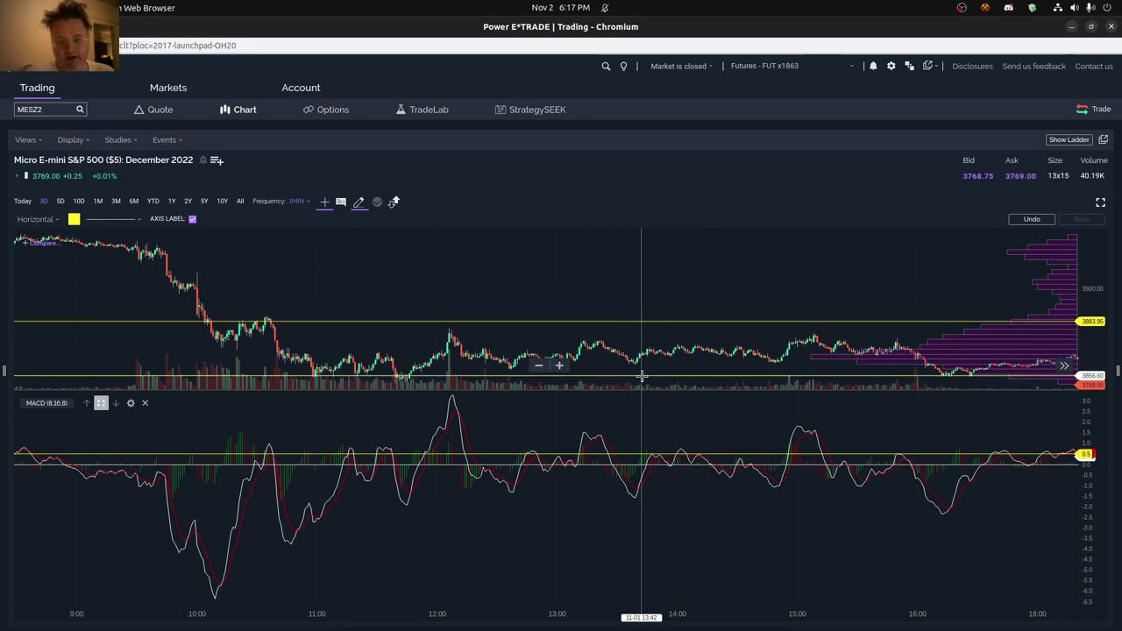
click(893, 357)
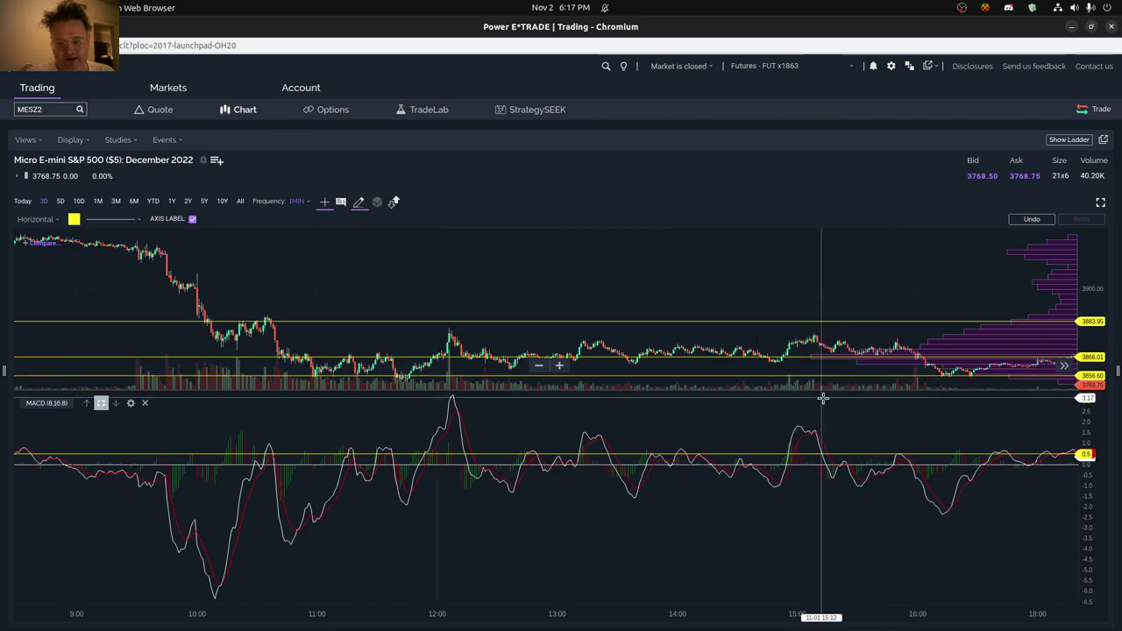